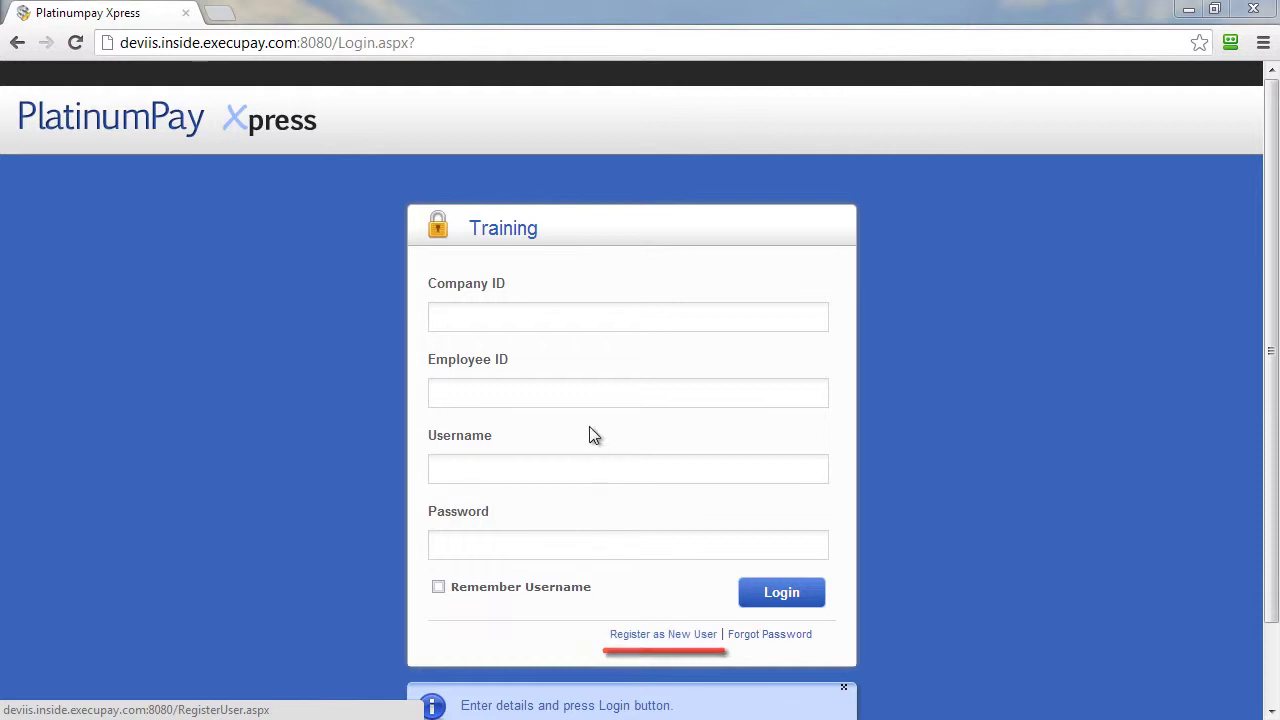
Sign in to the Training site with the company ID, employee ID, username and password
click(583, 320)
text(408)
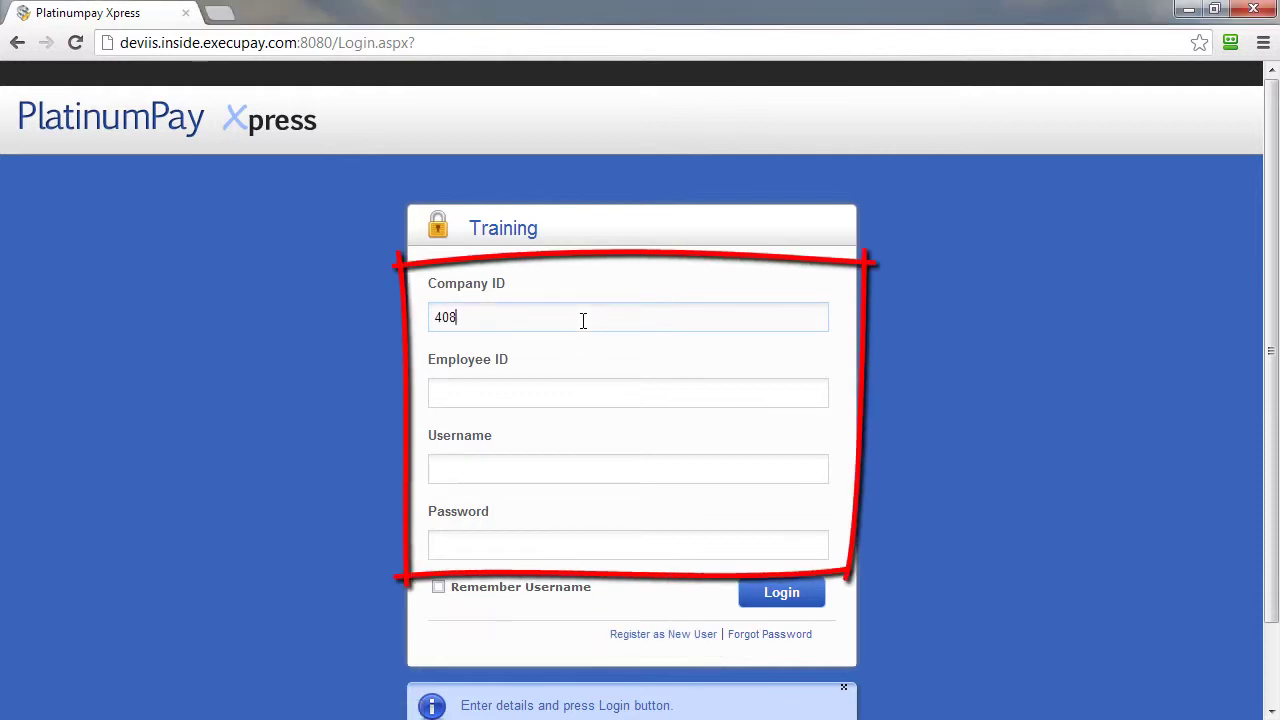
key(Tab)
text(16)
key(Tab)
text(marcosb)
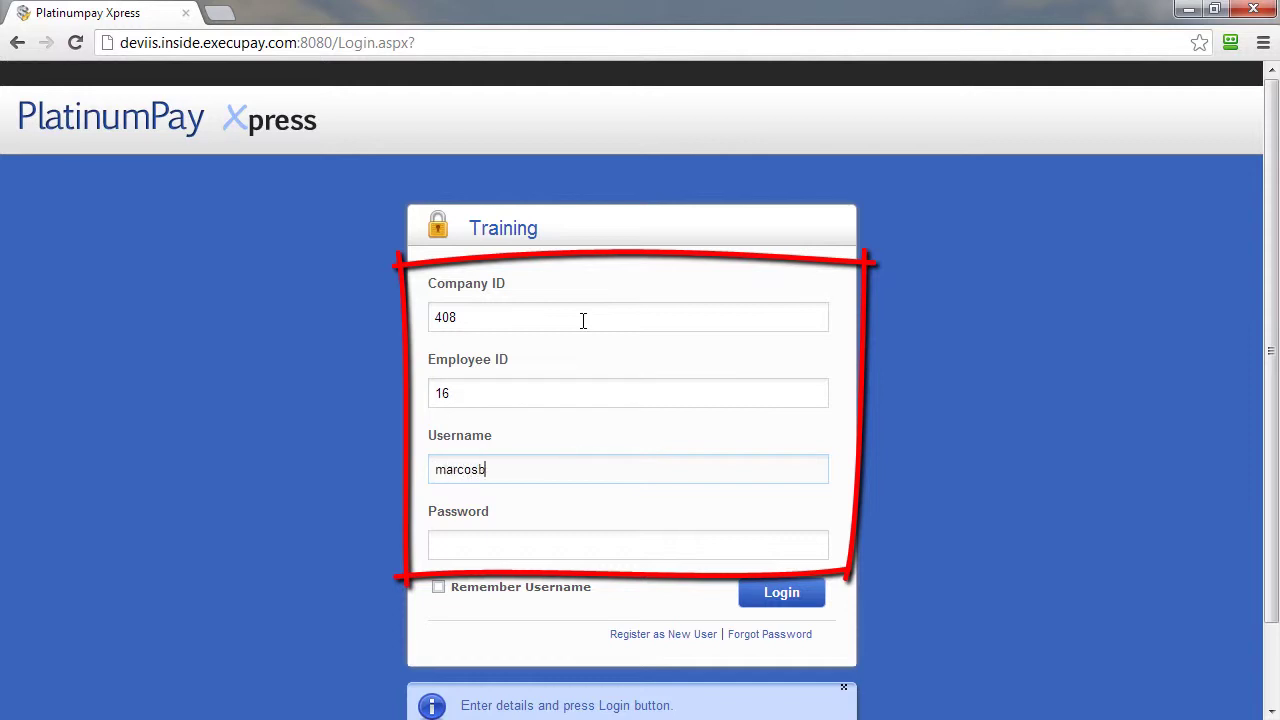
key(Tab)
text(***)
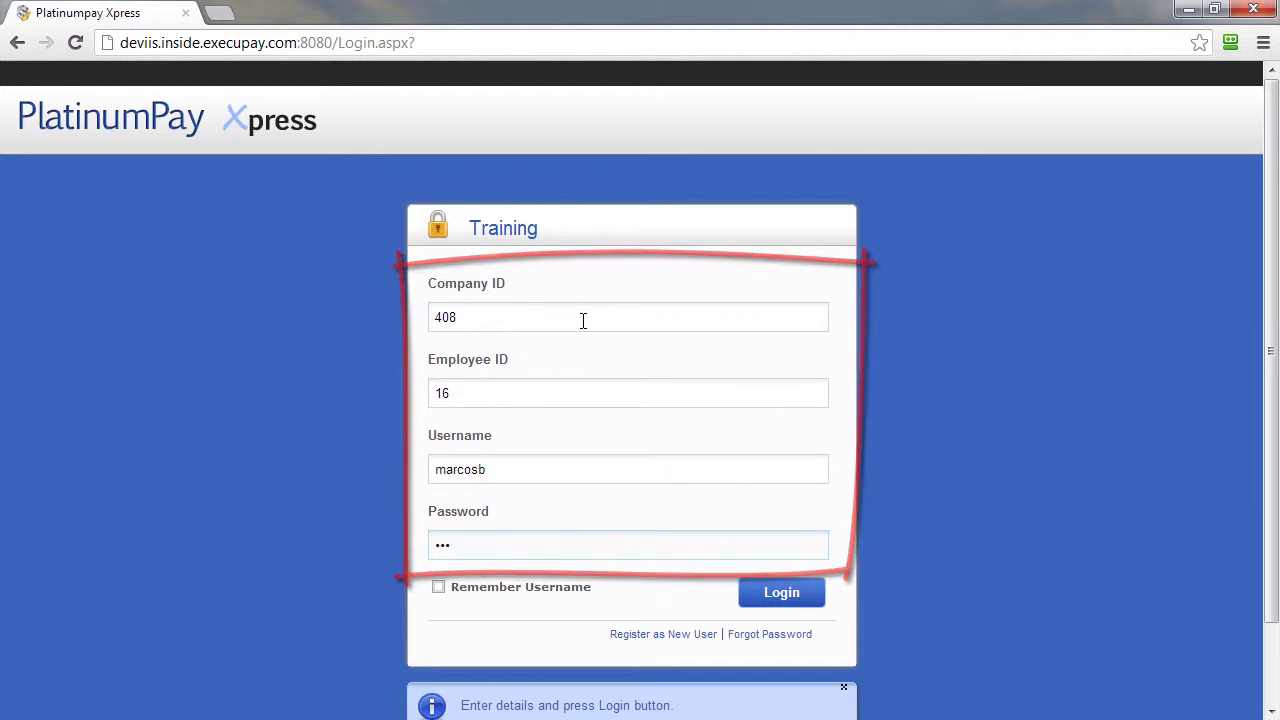
click(783, 594)
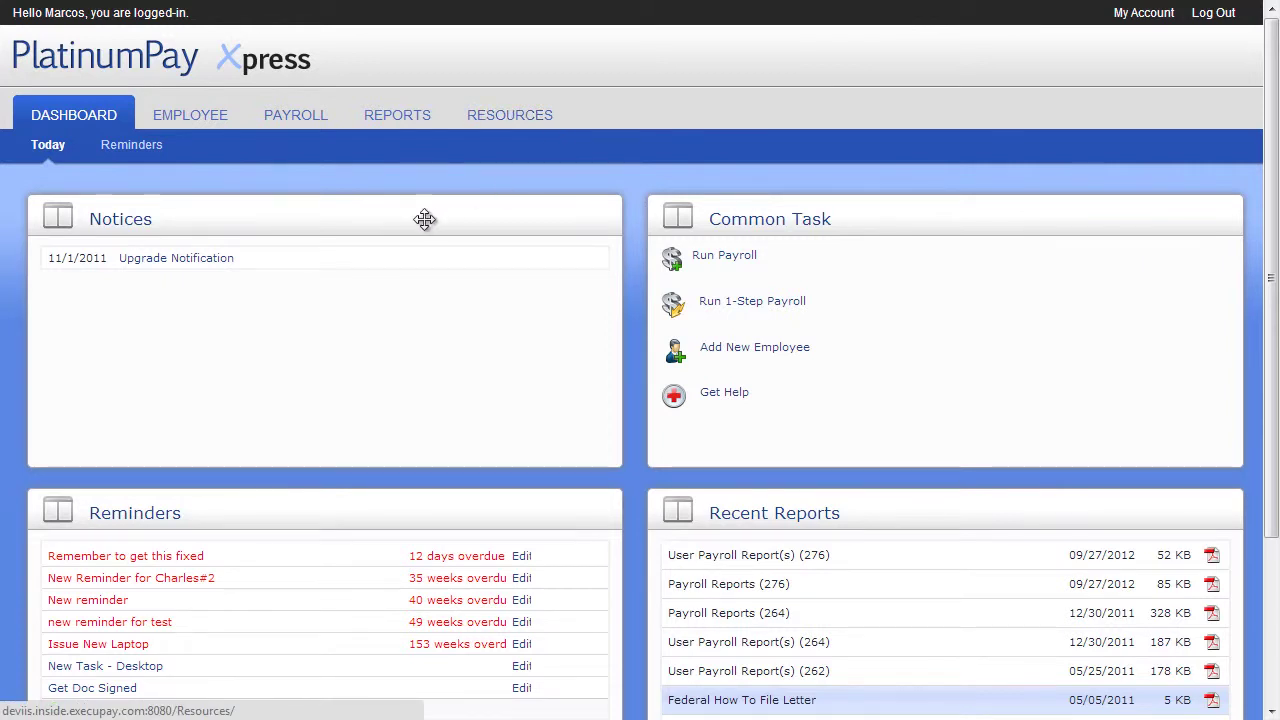
Read and dismiss the Upgrade Notification, then mark the 'Remember to get this fixed' reminder complete
click(217, 262)
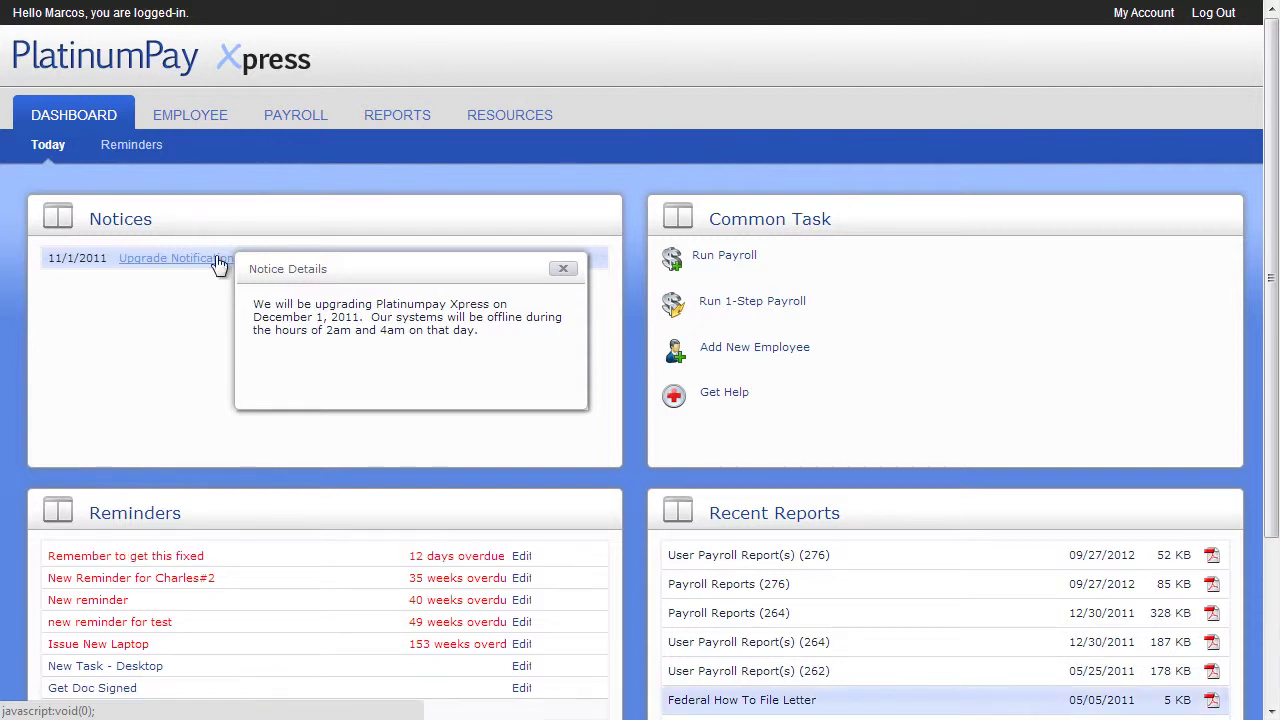
click(558, 270)
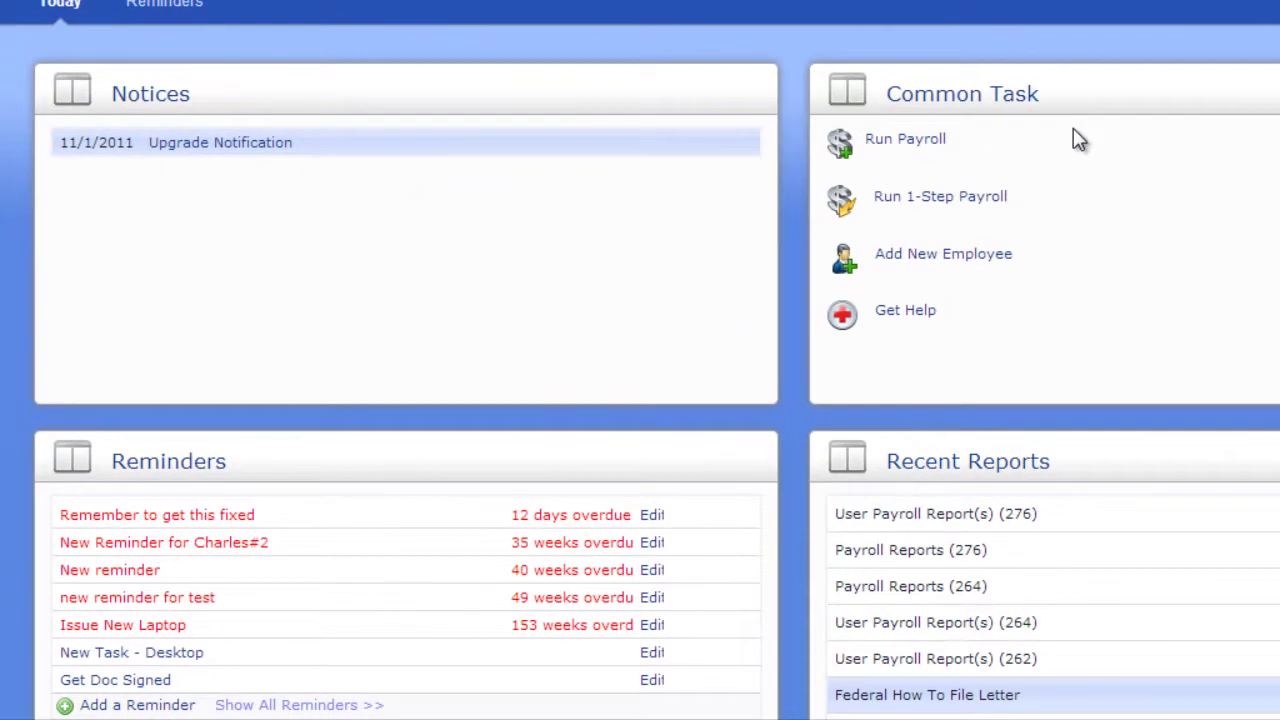
click(228, 520)
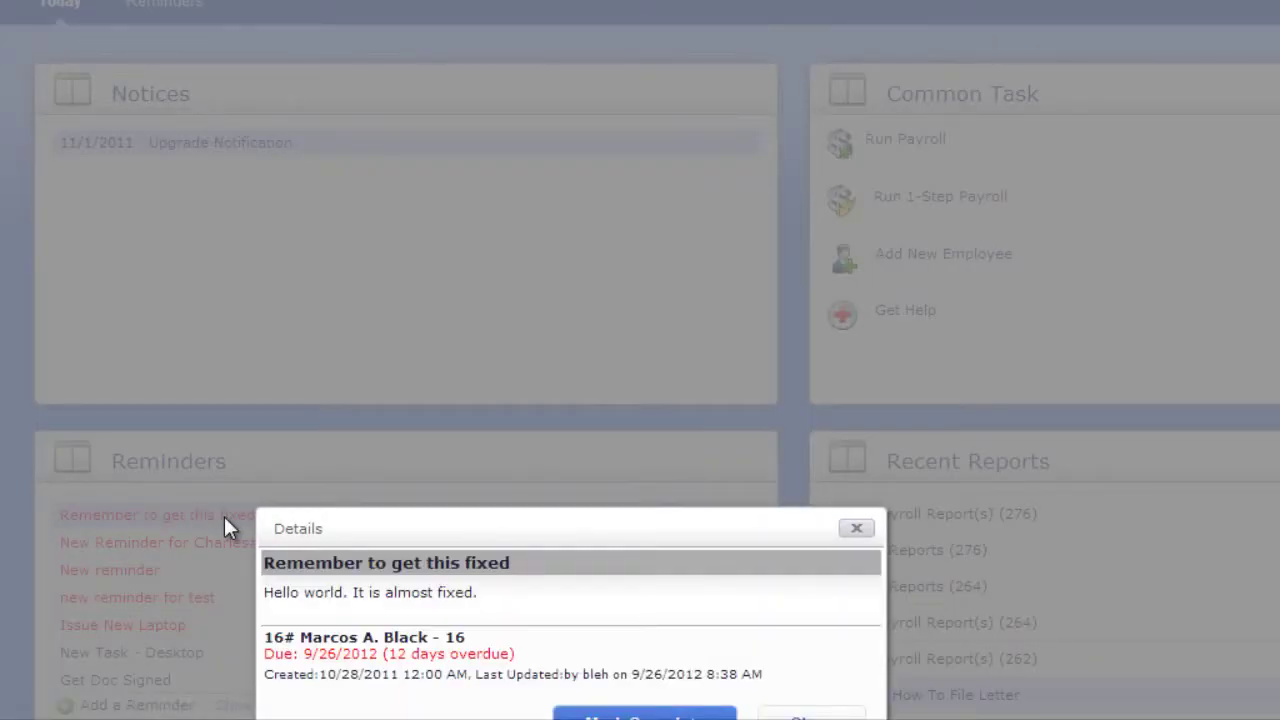
scroll(228, 528, down, 1)
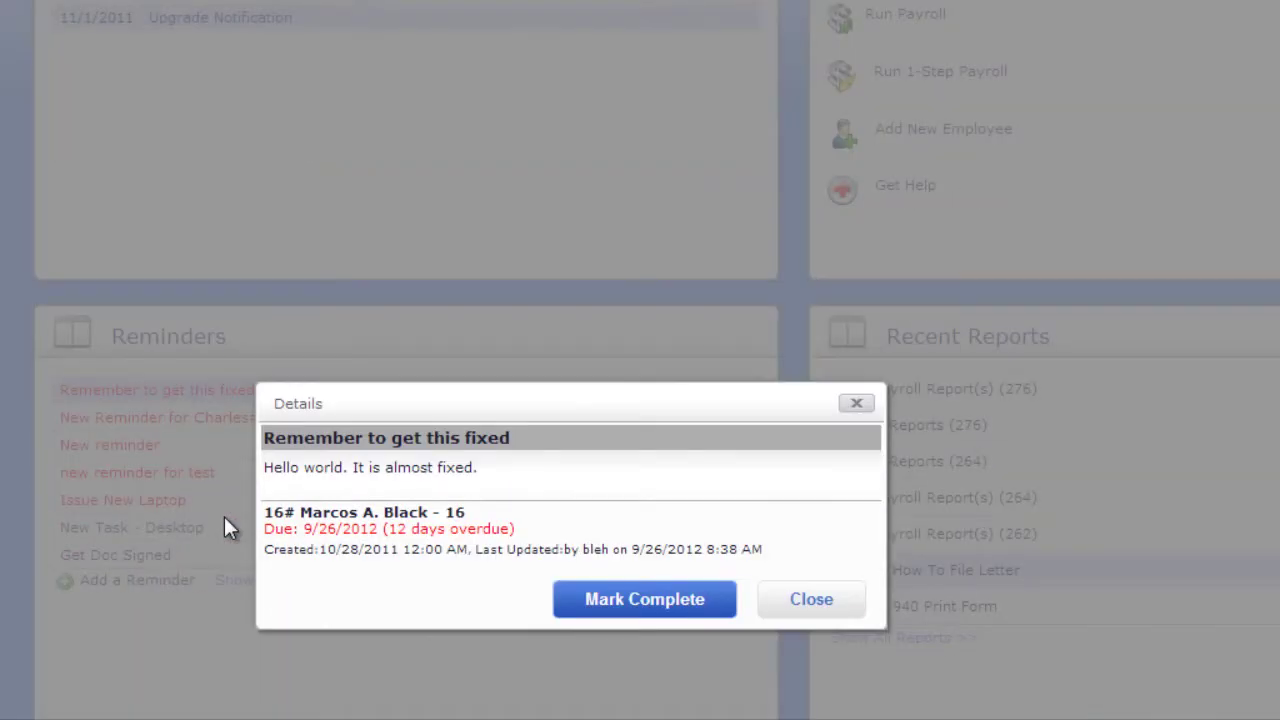
click(645, 603)
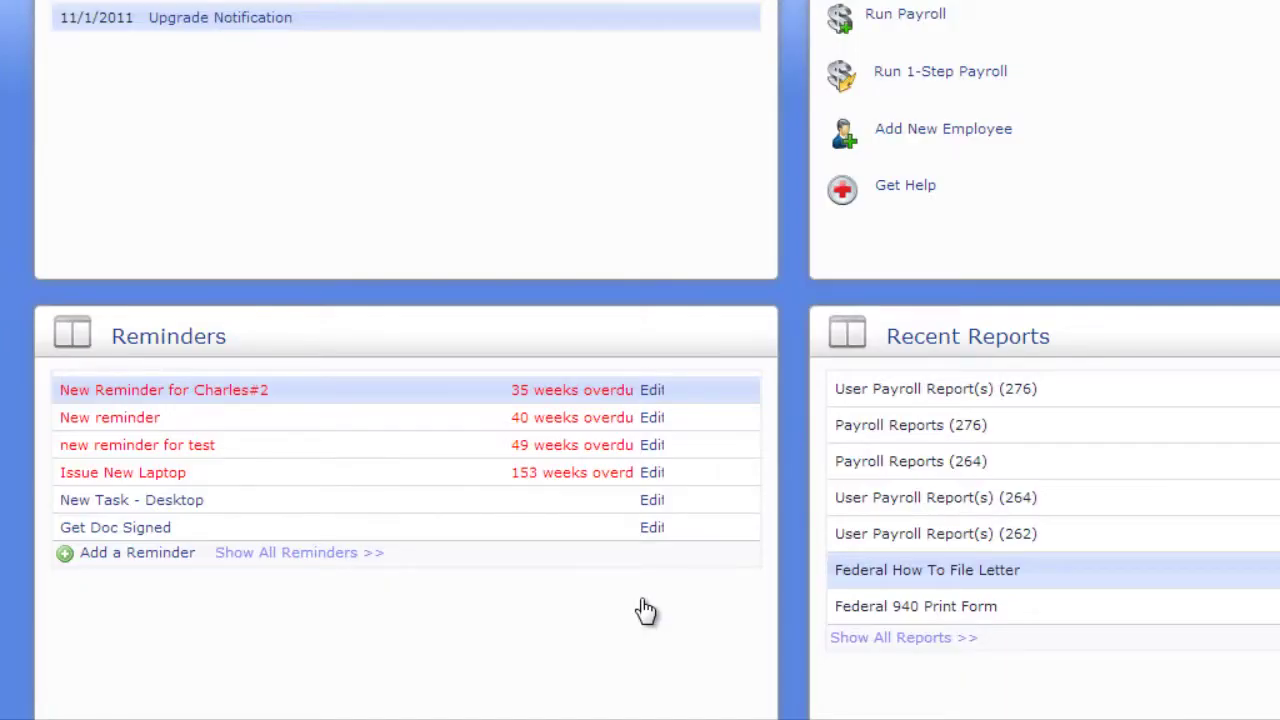
On Get Doc Signed, add the note 'Gave it to employee, waiting for return.' with an October follow-up date
click(324, 556)
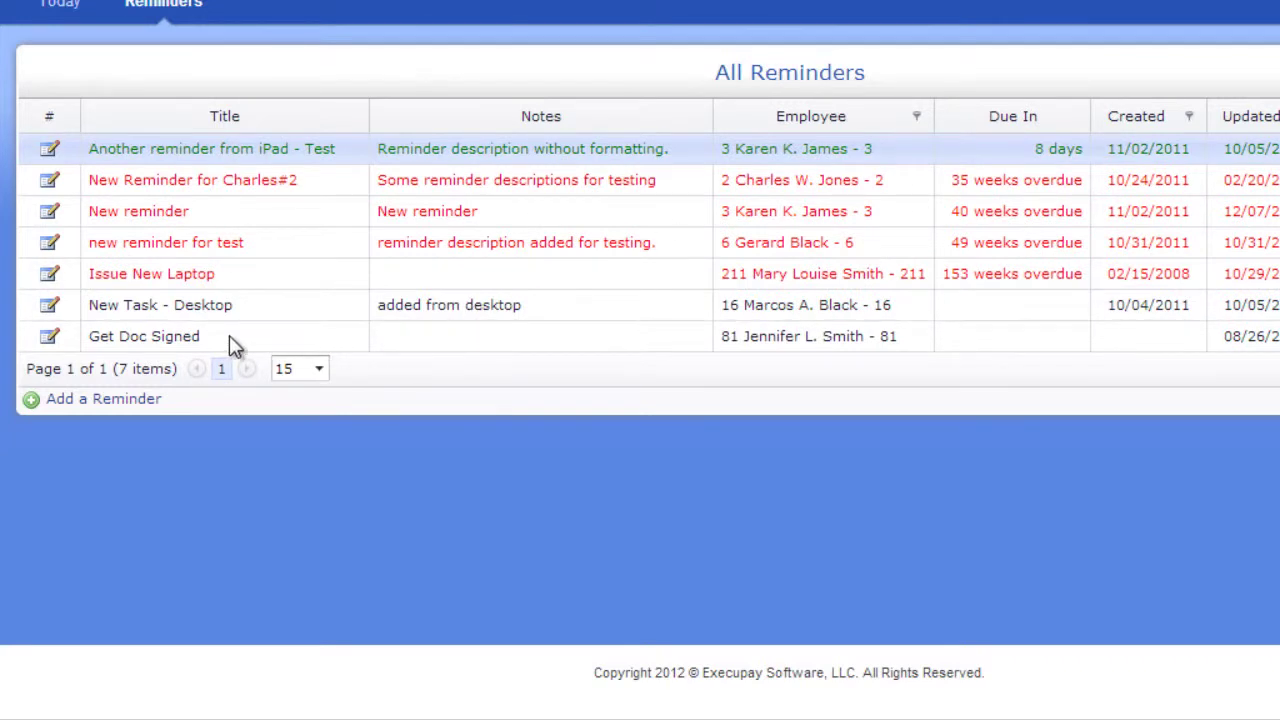
click(183, 340)
click(55, 338)
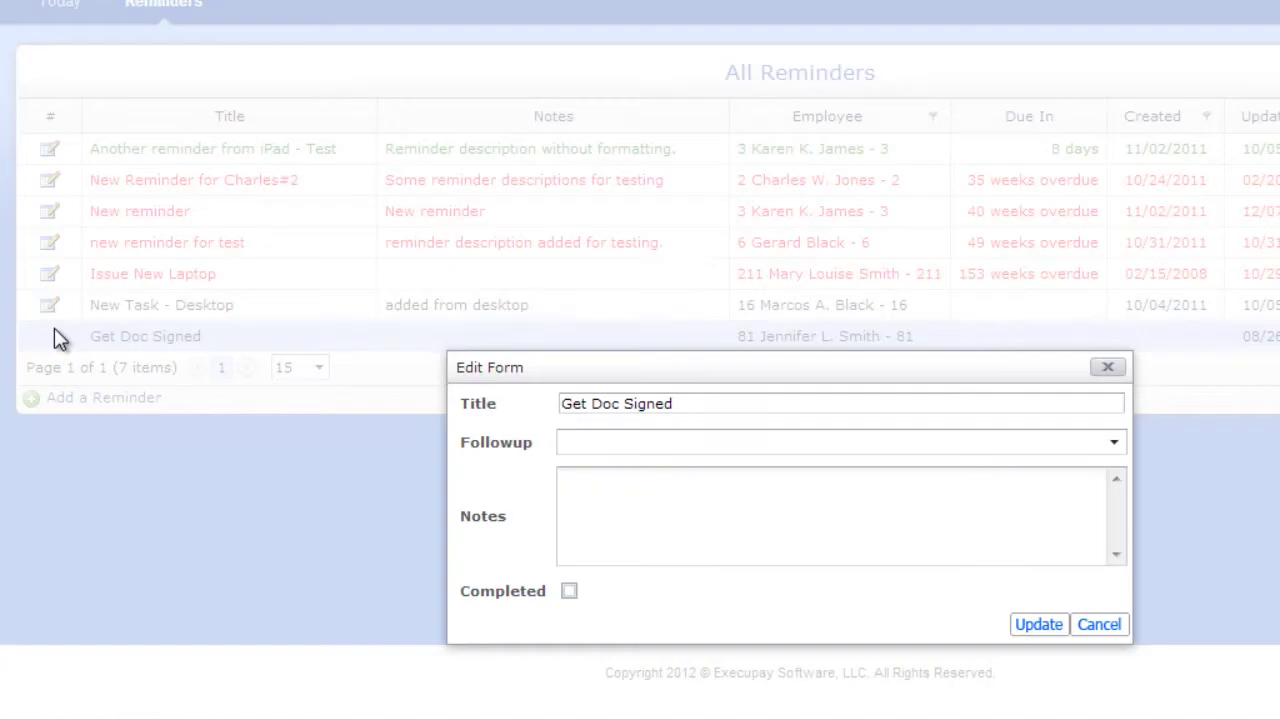
click(586, 537)
text(Gave it to employee, )
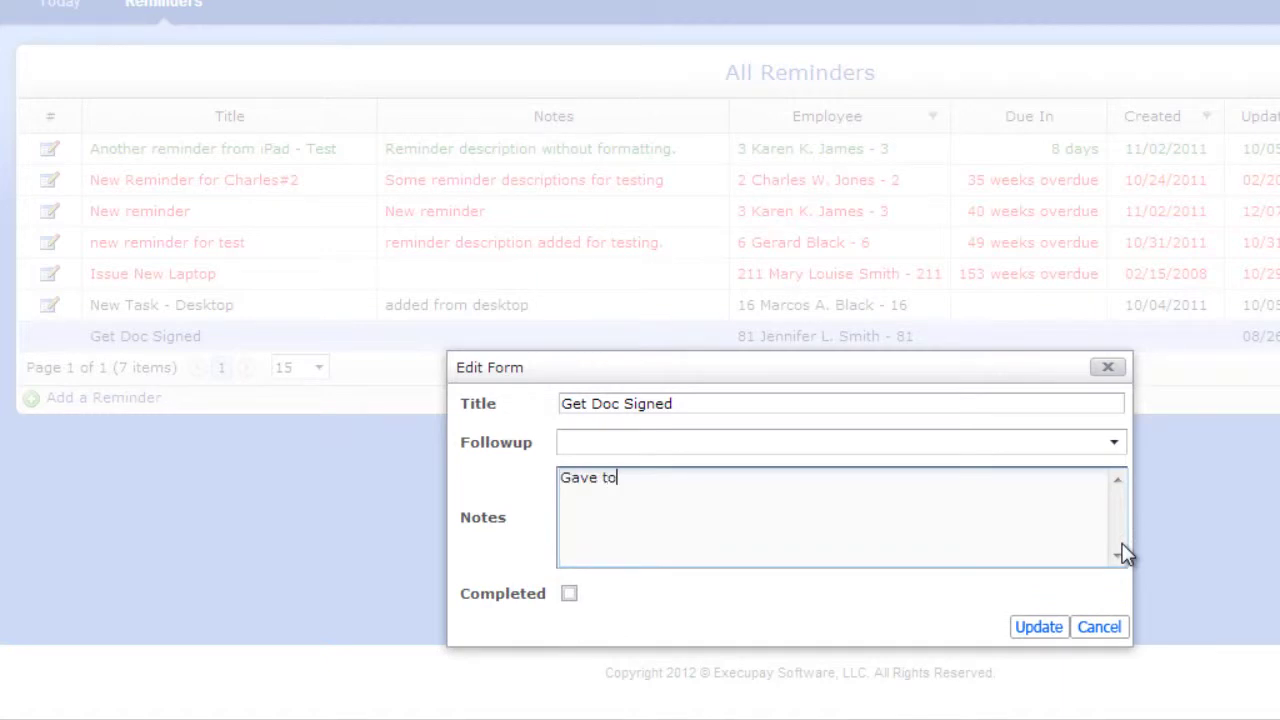
text(waiting for return.)
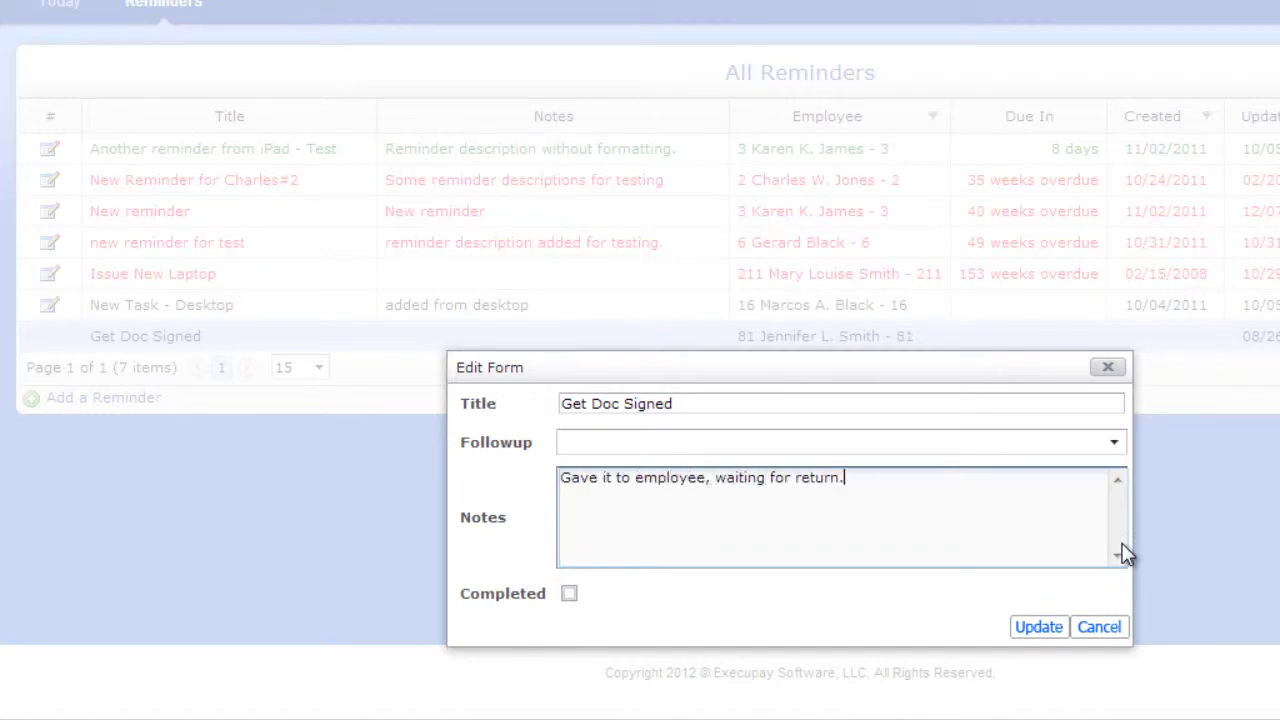
click(1114, 442)
click(820, 292)
click(1040, 625)
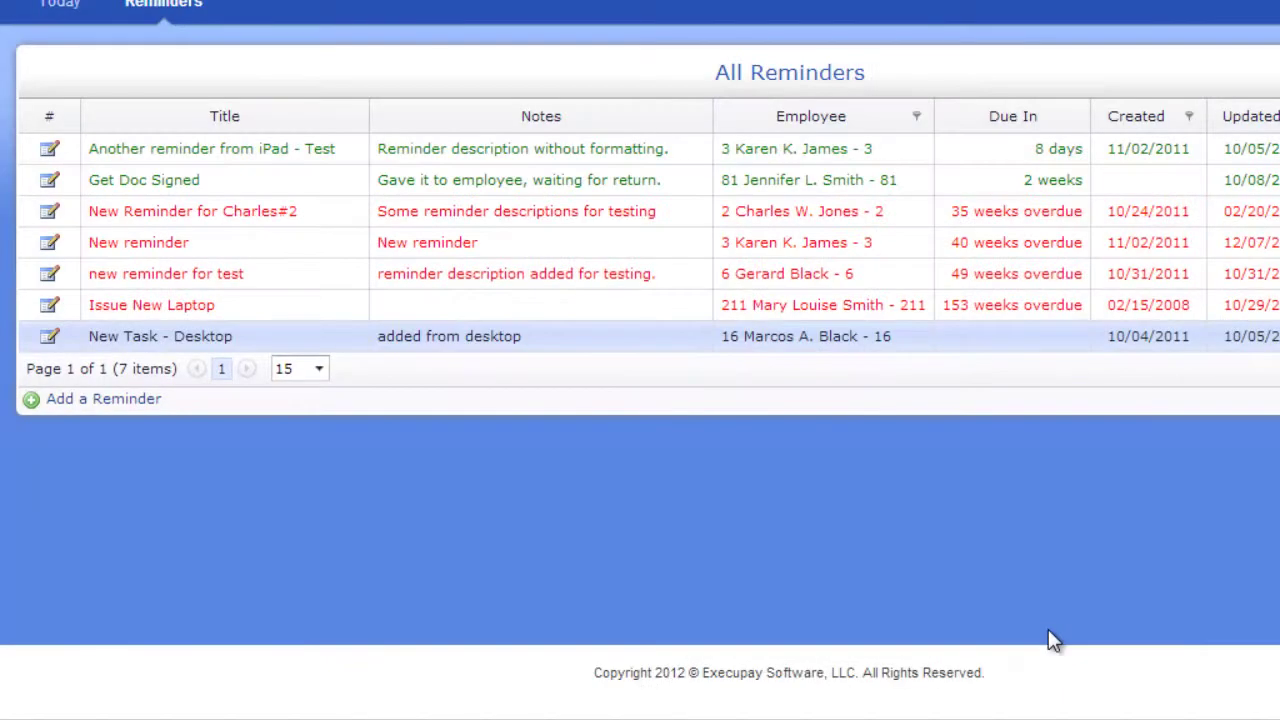
click(60, 3)
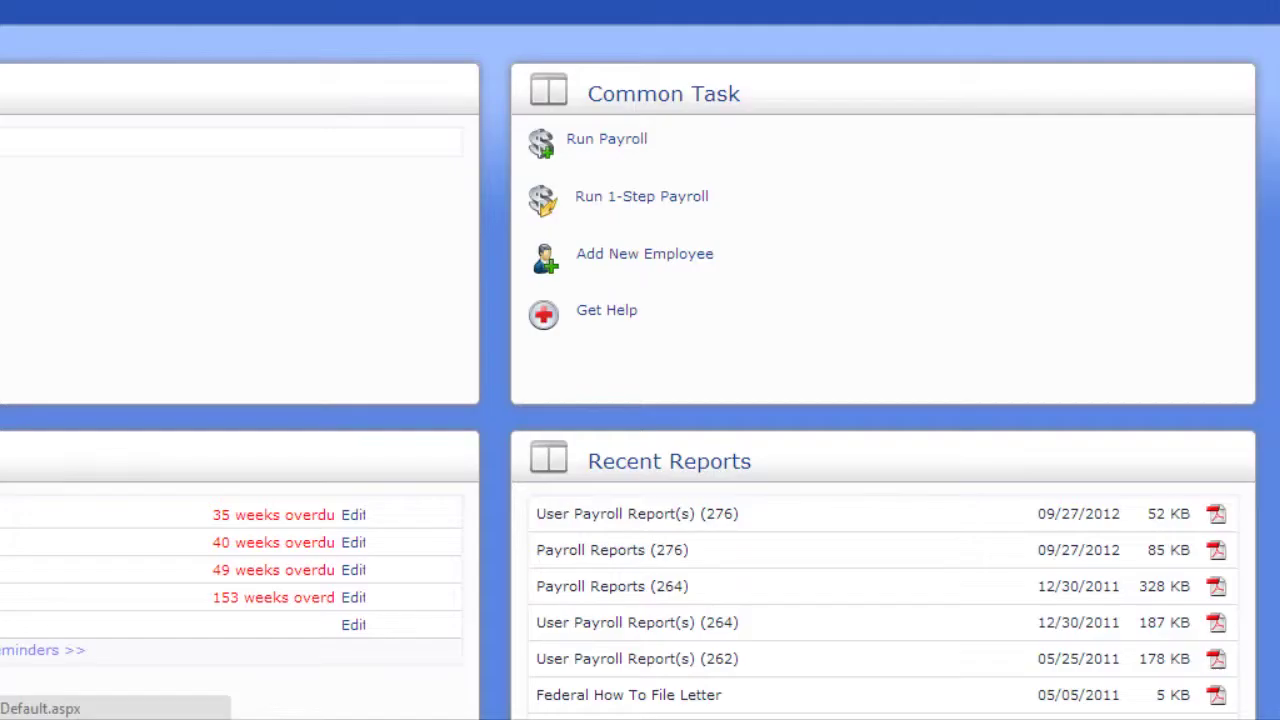
scroll(640, 360, down, 1)
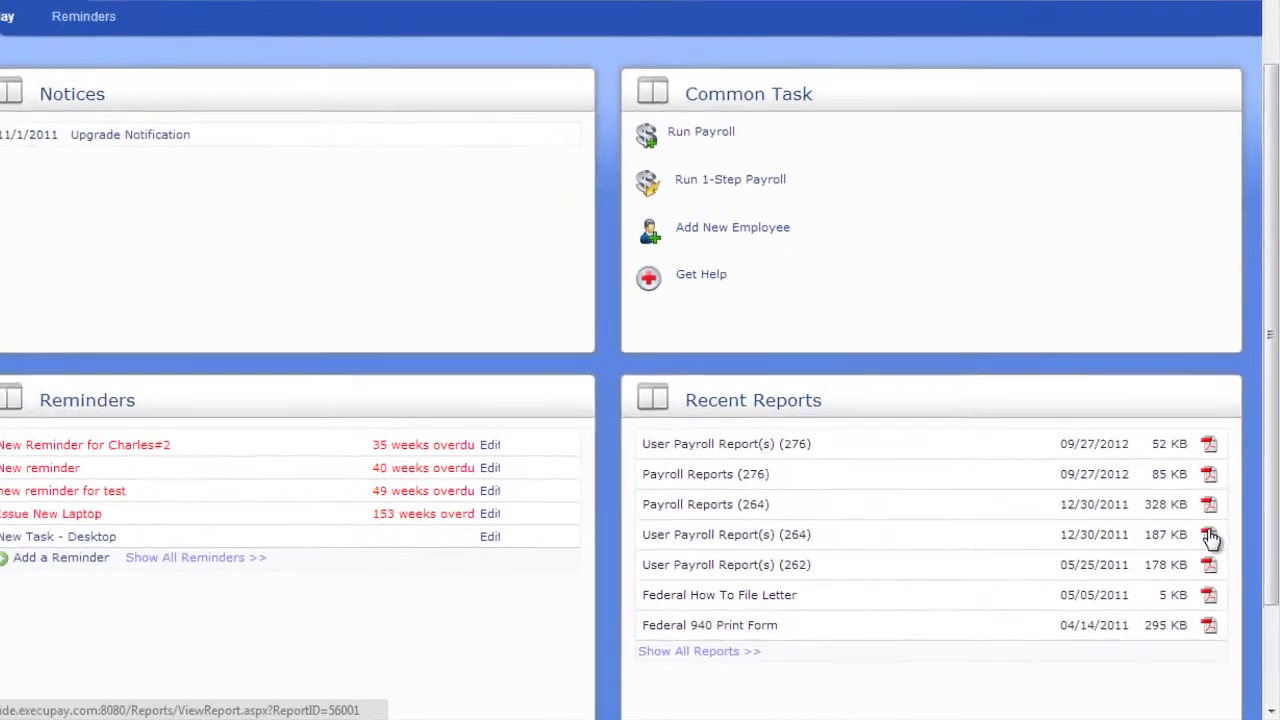
click(1209, 535)
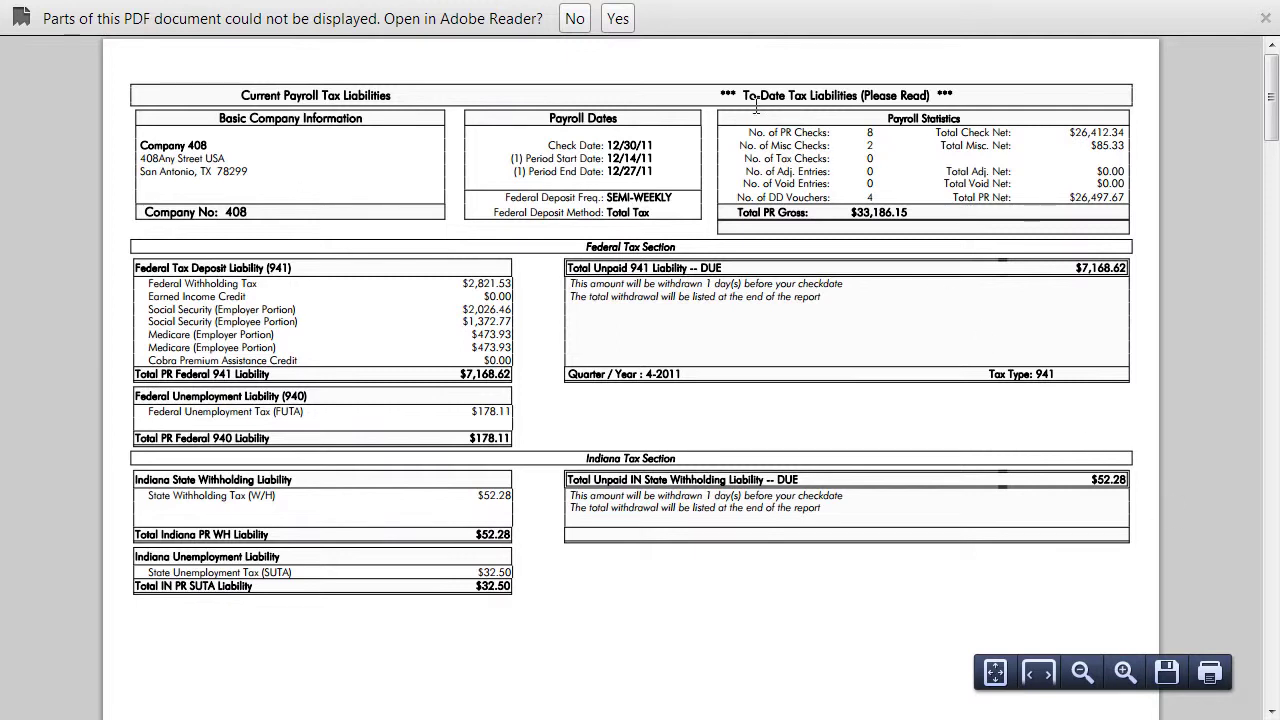
click(572, 18)
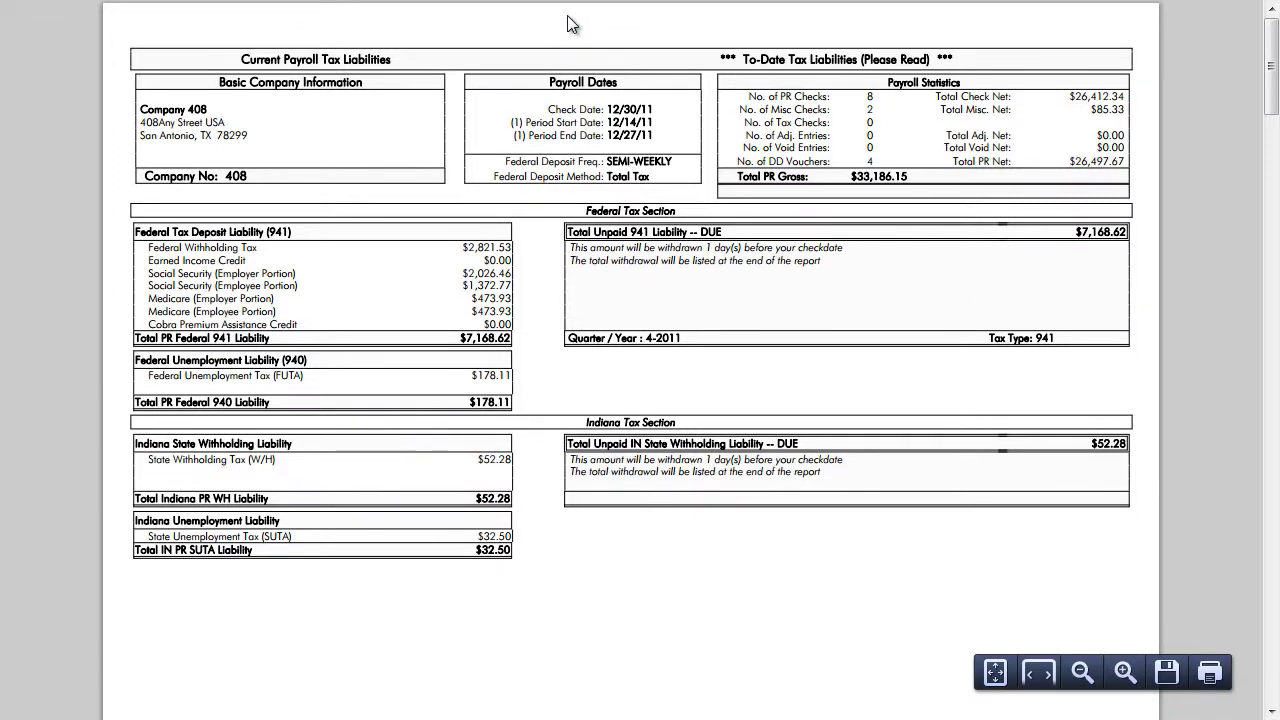
key(alt+Left)
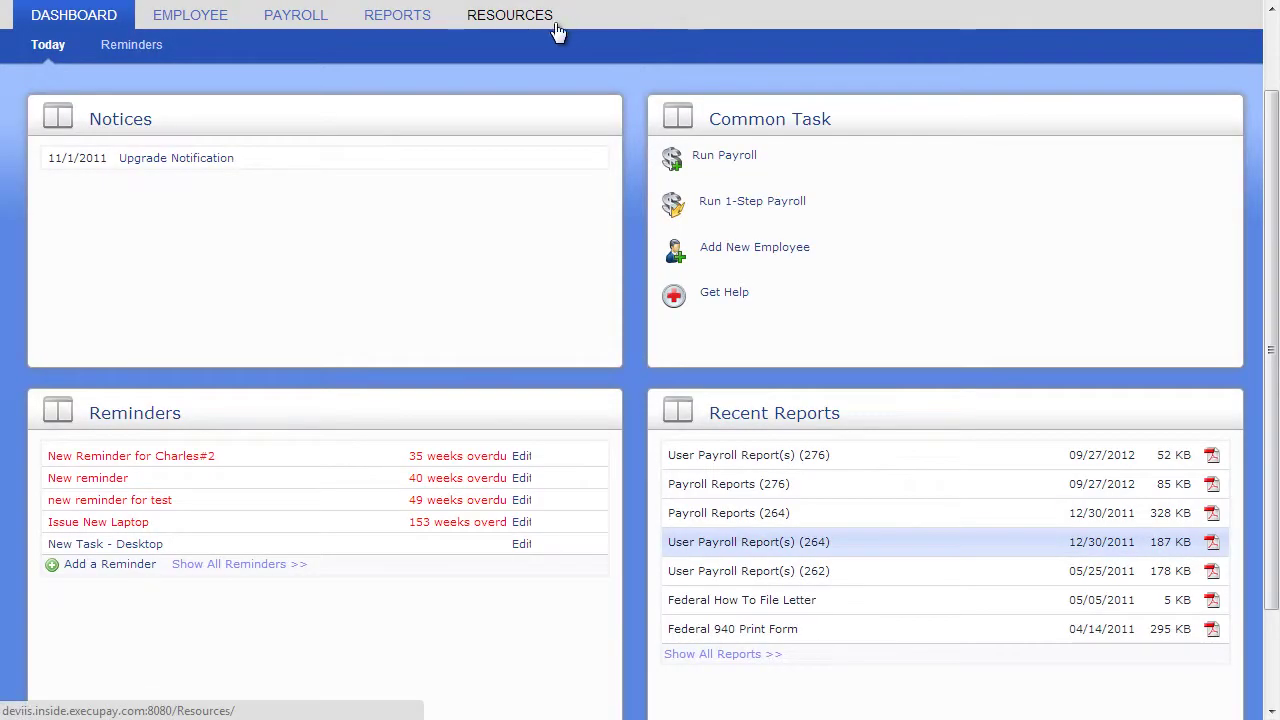
click(747, 655)
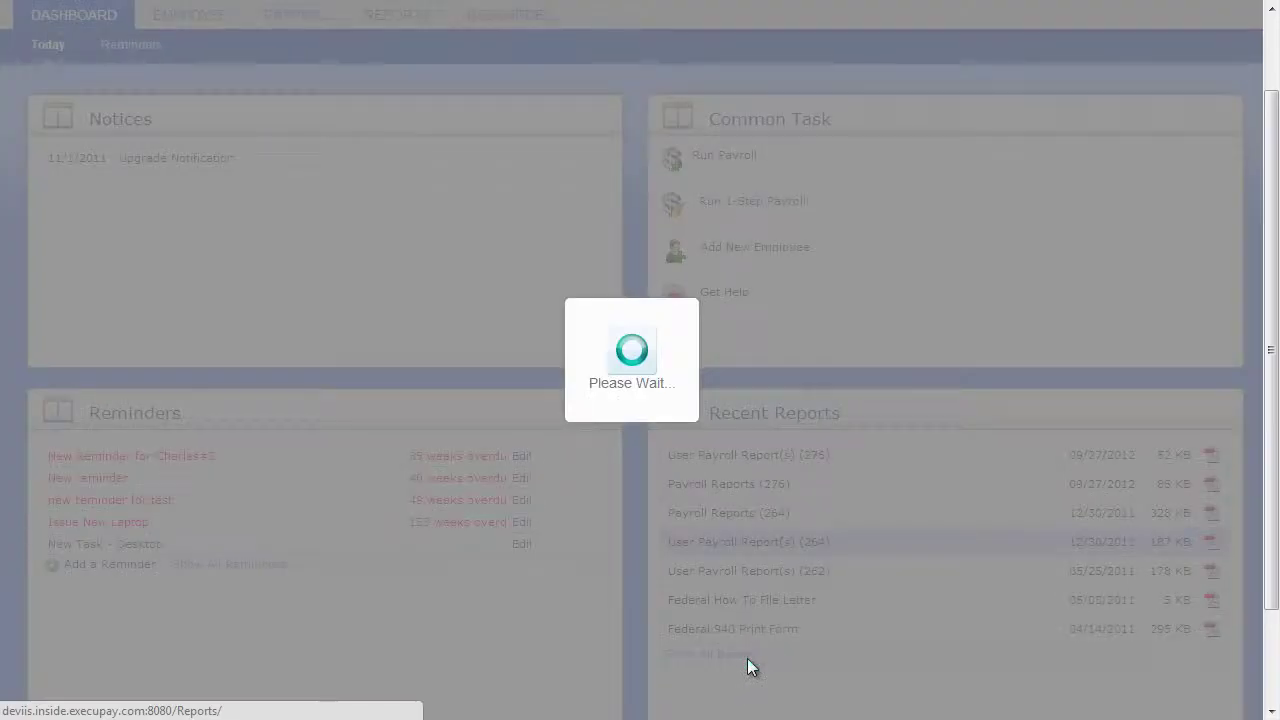
scroll(747, 668, down, 2)
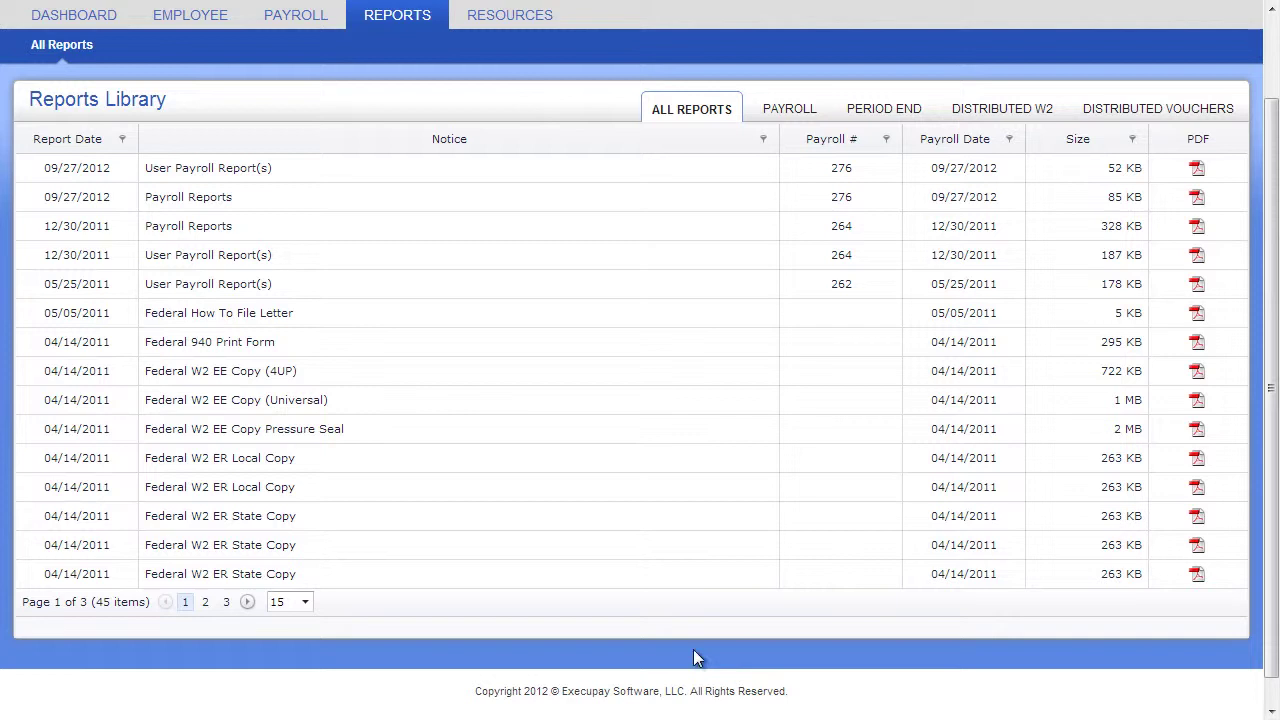
click(227, 602)
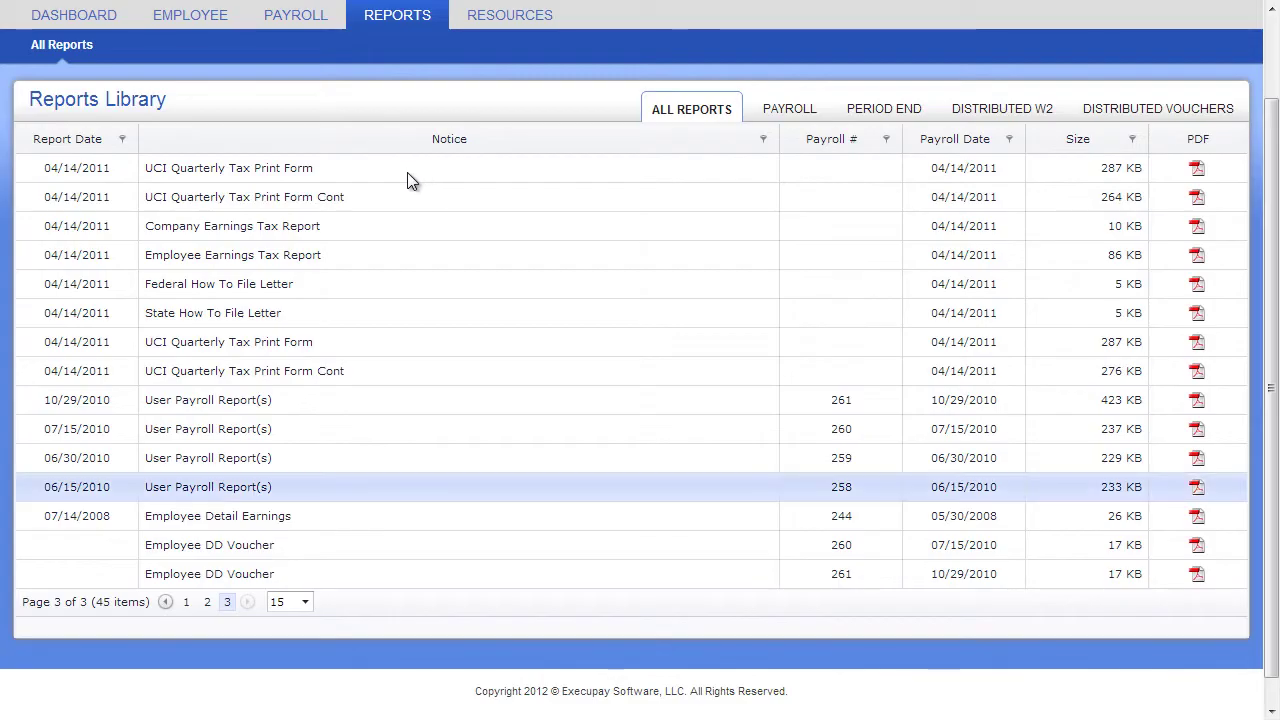
click(766, 108)
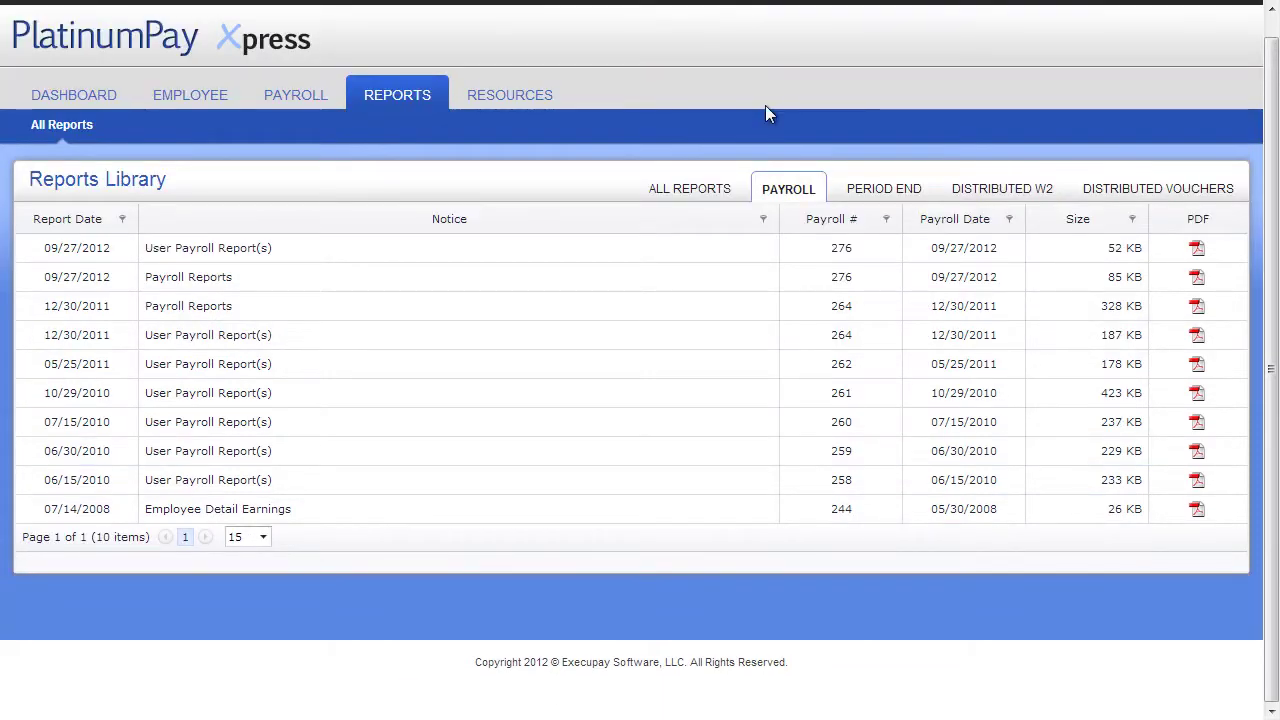
click(870, 195)
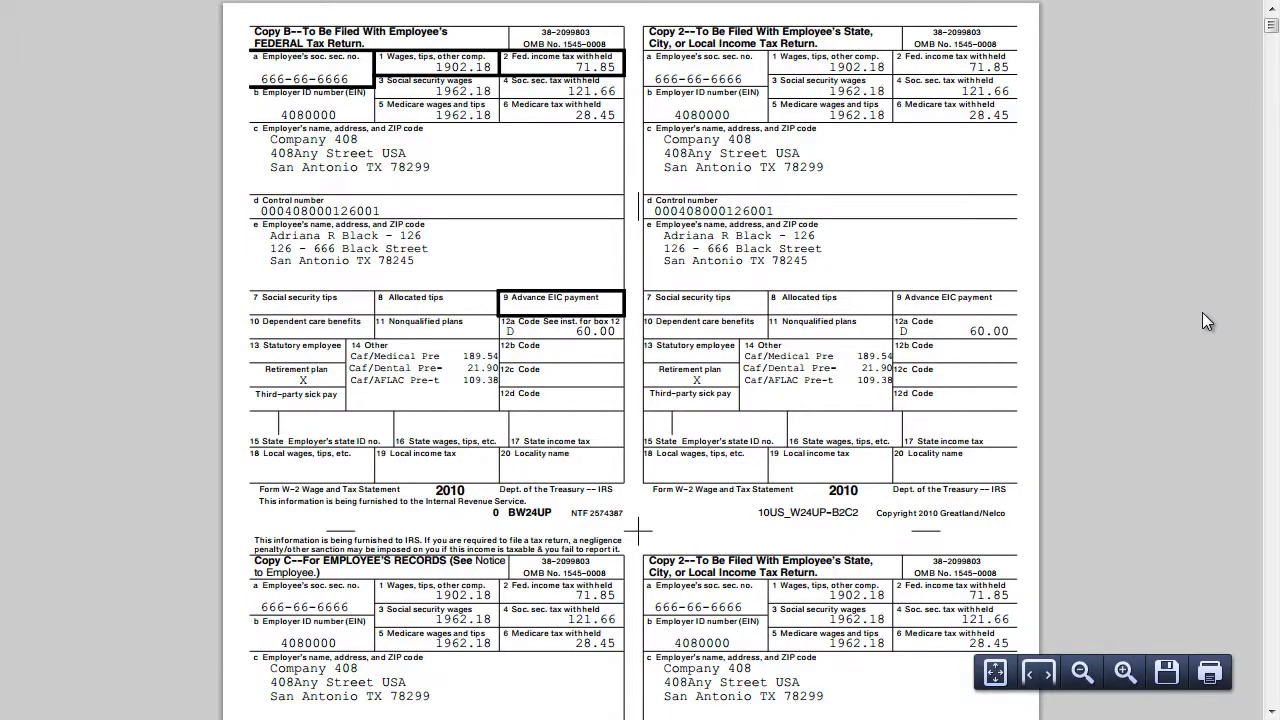
scroll(1202, 312, down, 10)
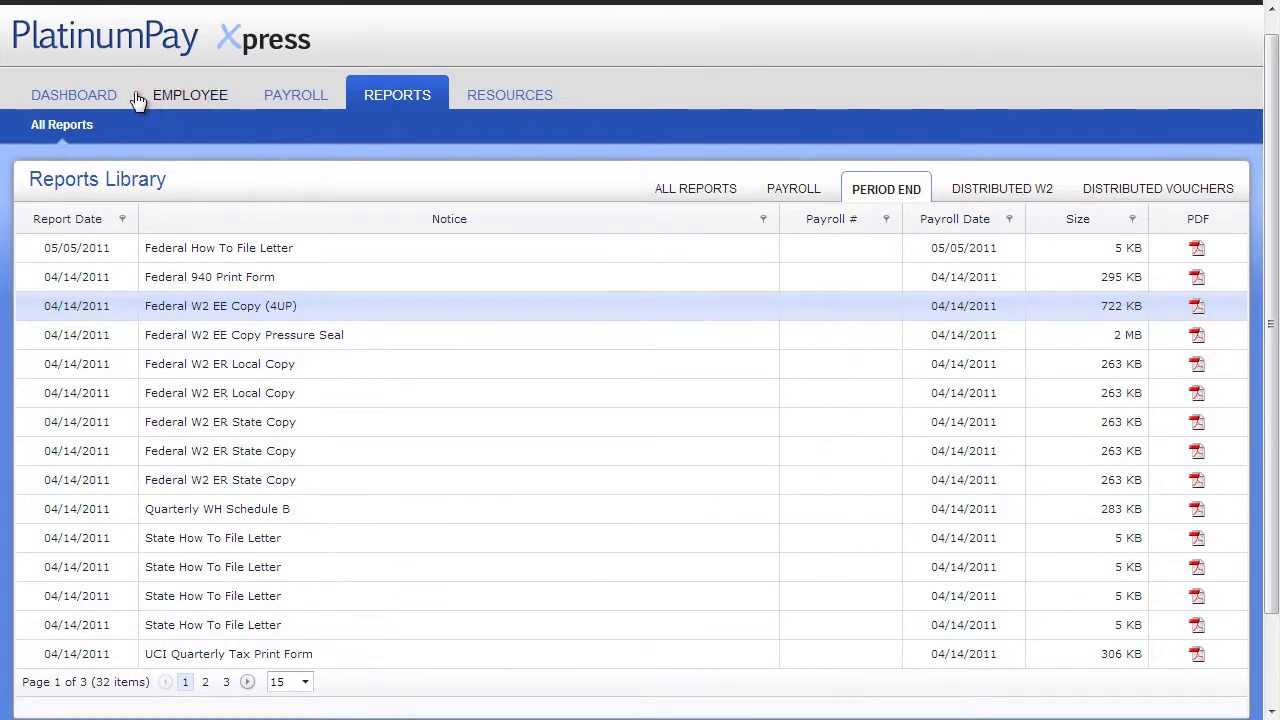
click(105, 92)
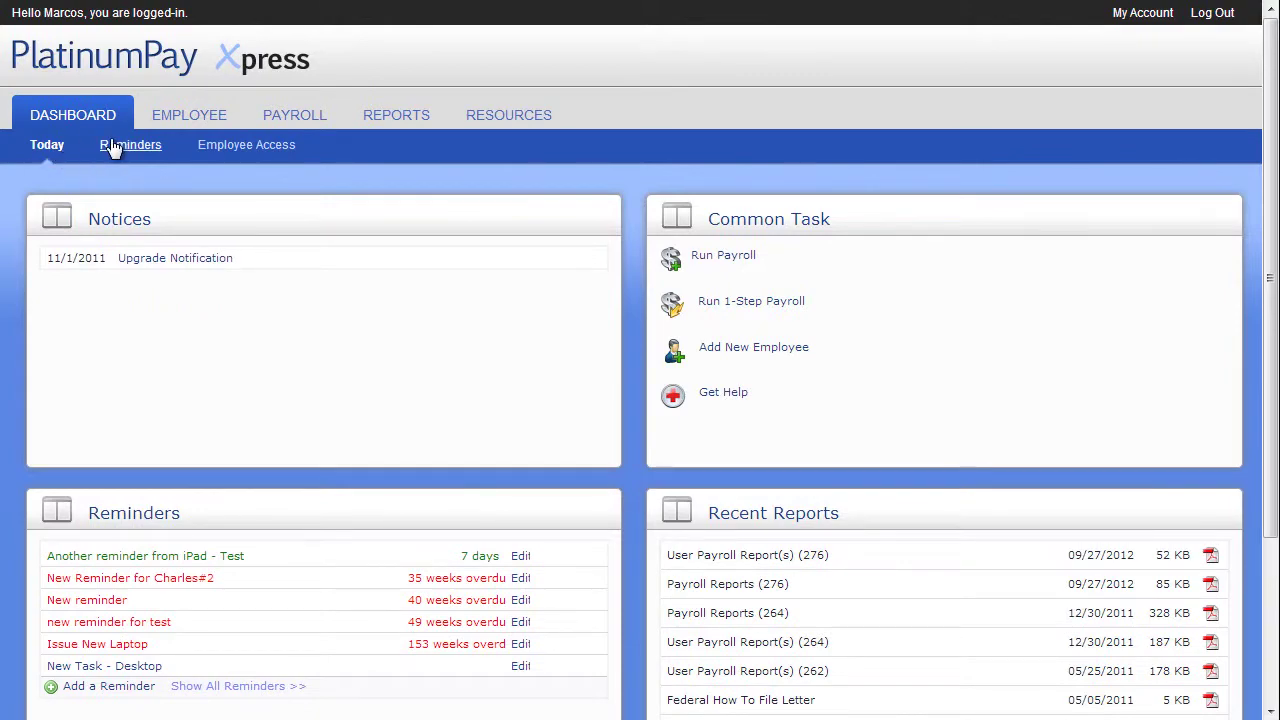
Open the employee records and switch between the compact grid and photo-card layouts
click(162, 120)
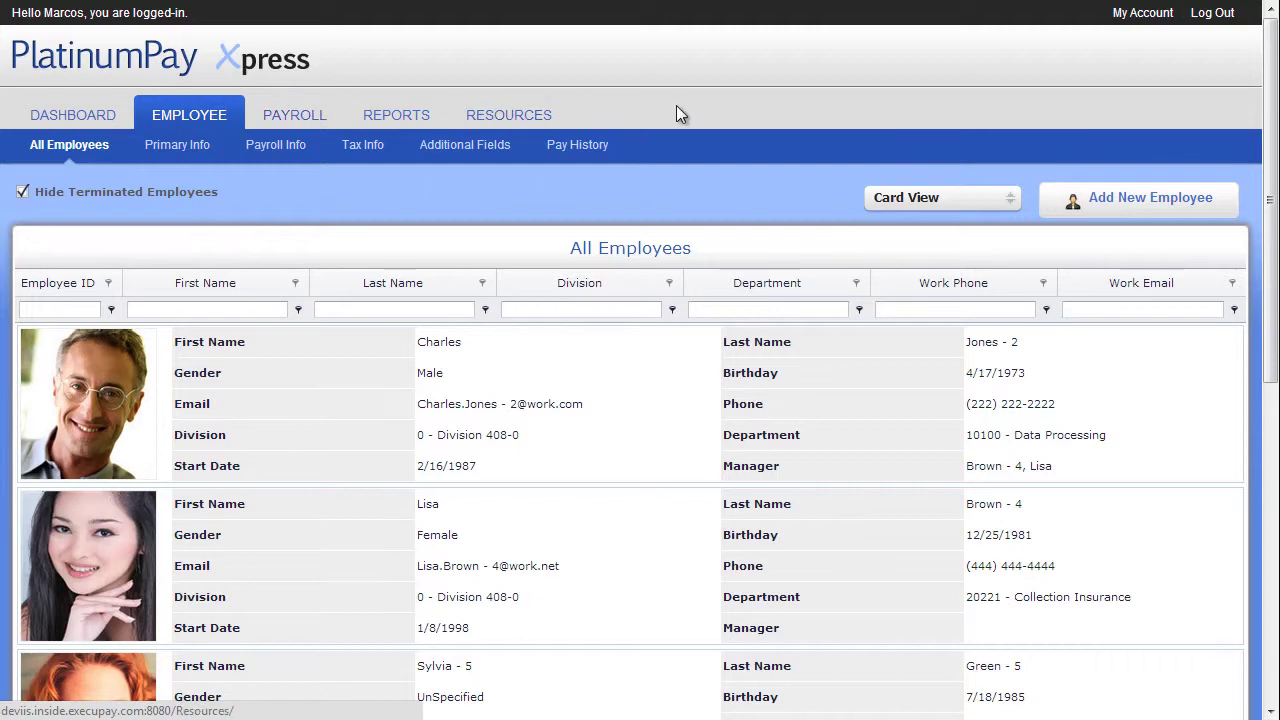
click(930, 198)
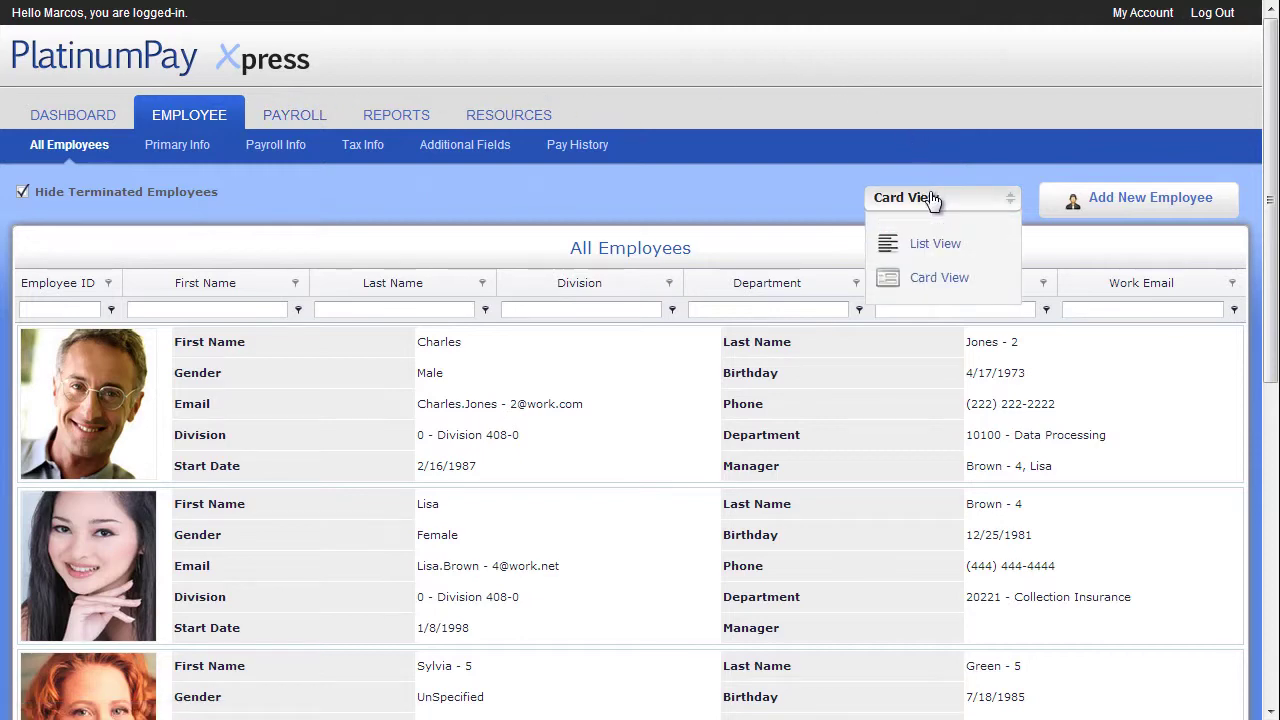
click(935, 244)
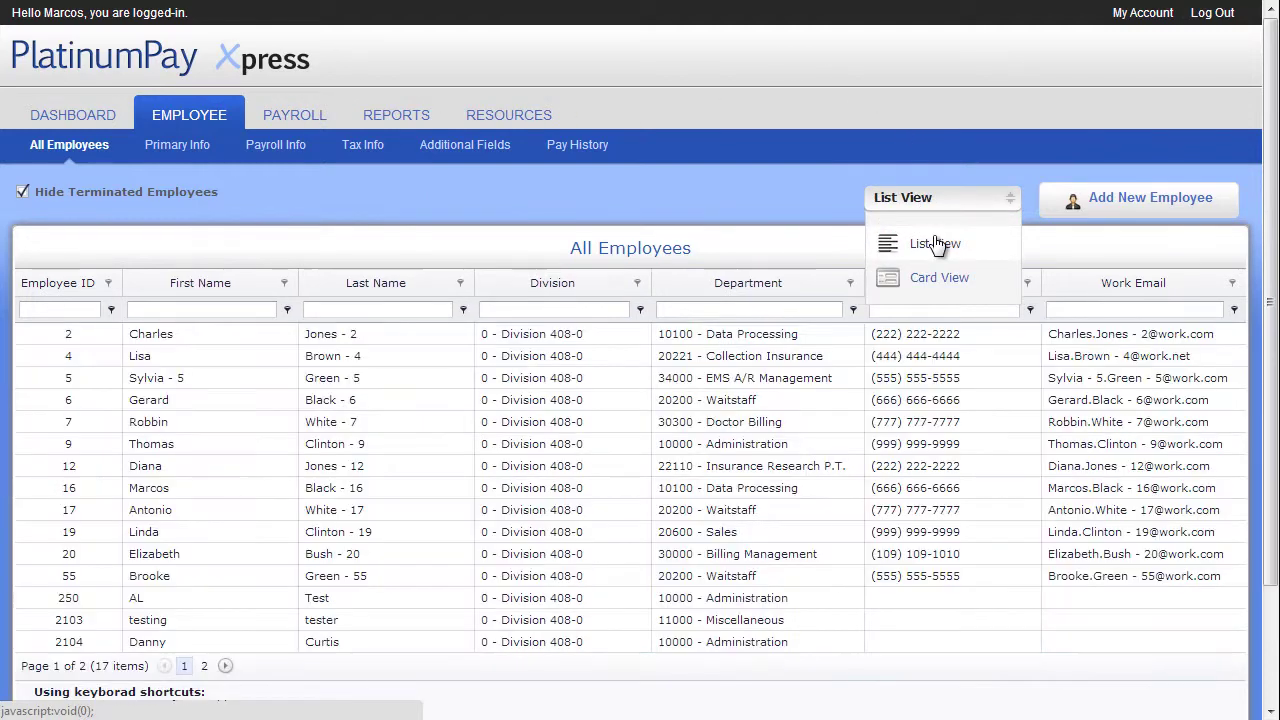
click(940, 278)
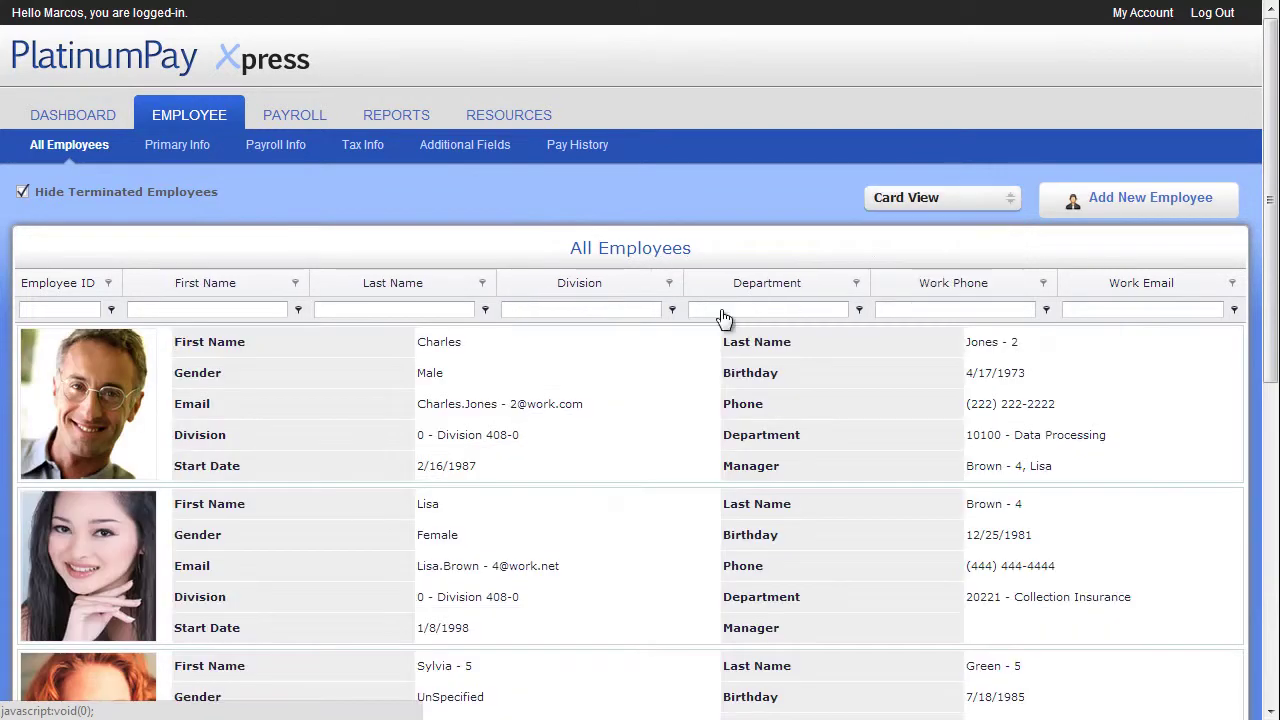
Filter by last name 'white', clear the filter, and open the second employee's record
click(403, 310)
text(white)
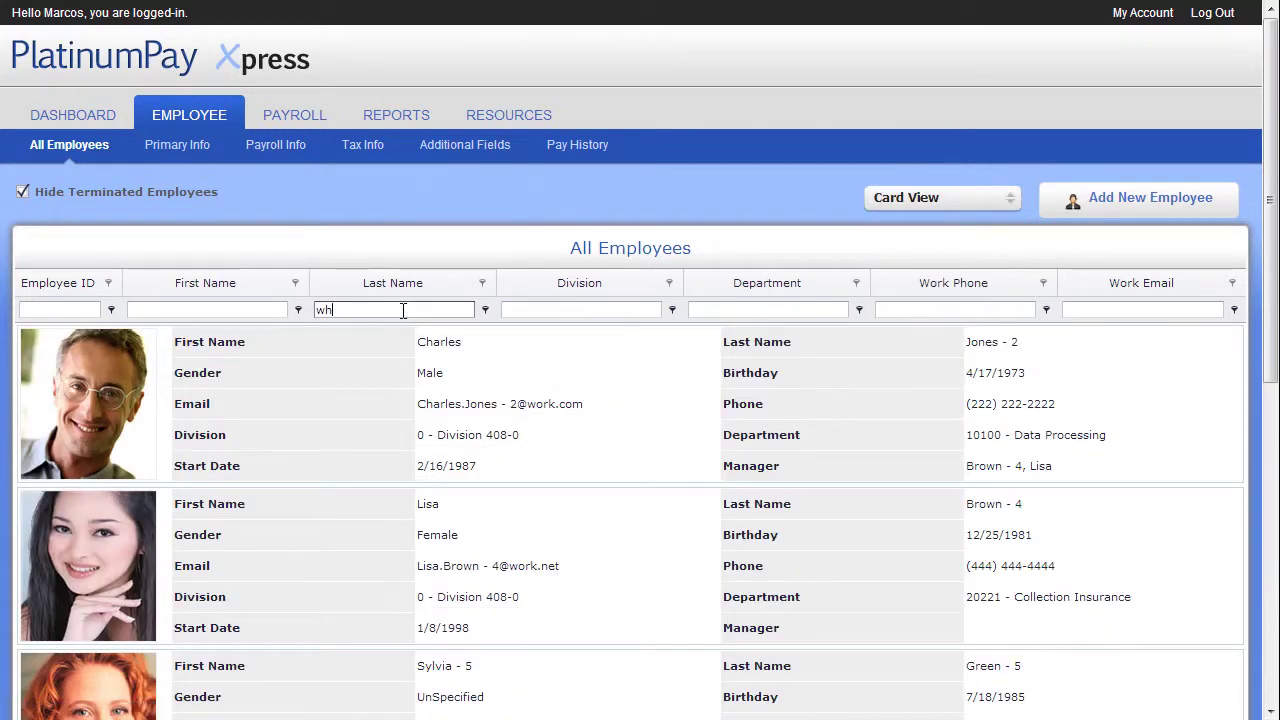
key(BackSpace)
key(BackSpace)
key(BackSpace)
key(BackSpace)
key(BackSpace)
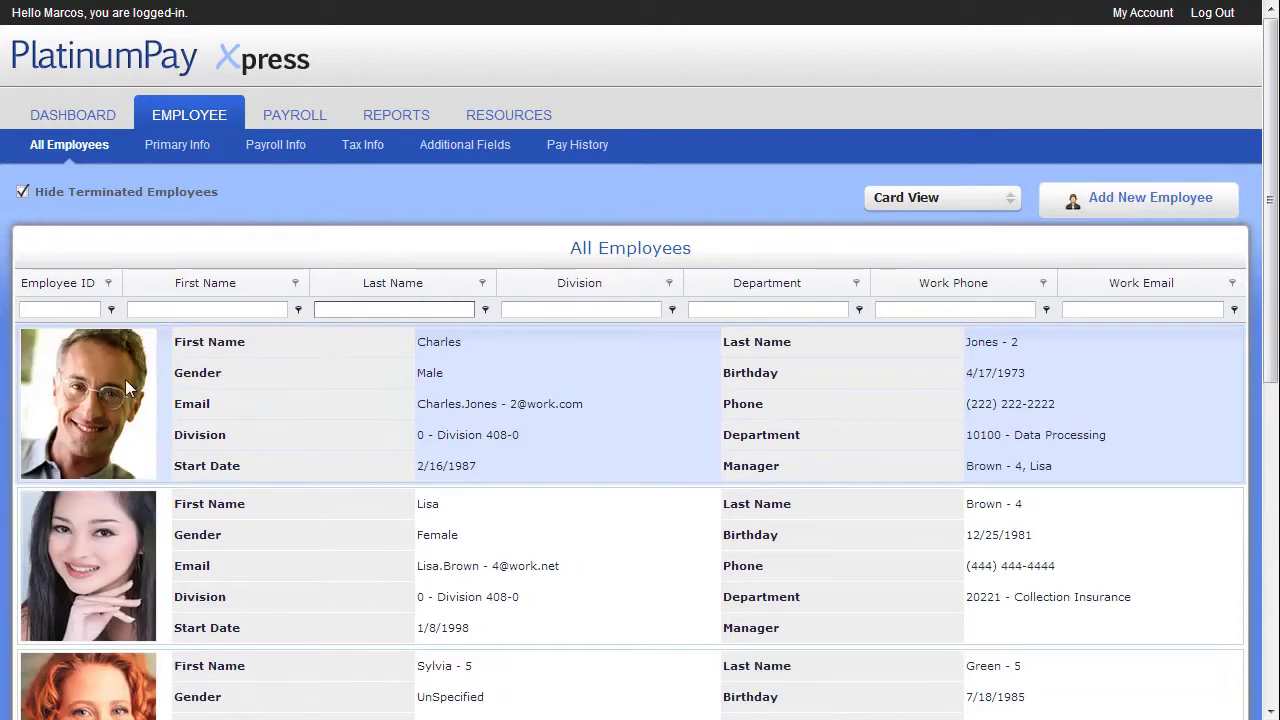
click(107, 565)
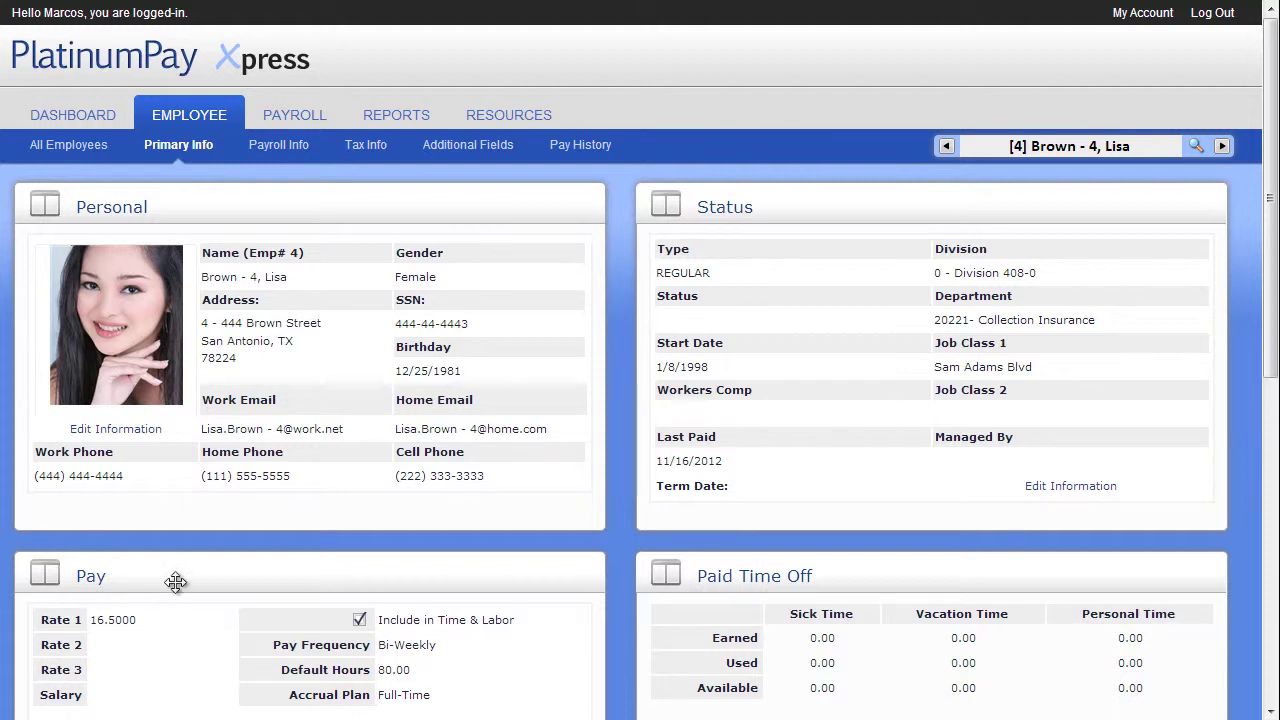
Change the work email's ending to 'com' and save the personal information
click(138, 430)
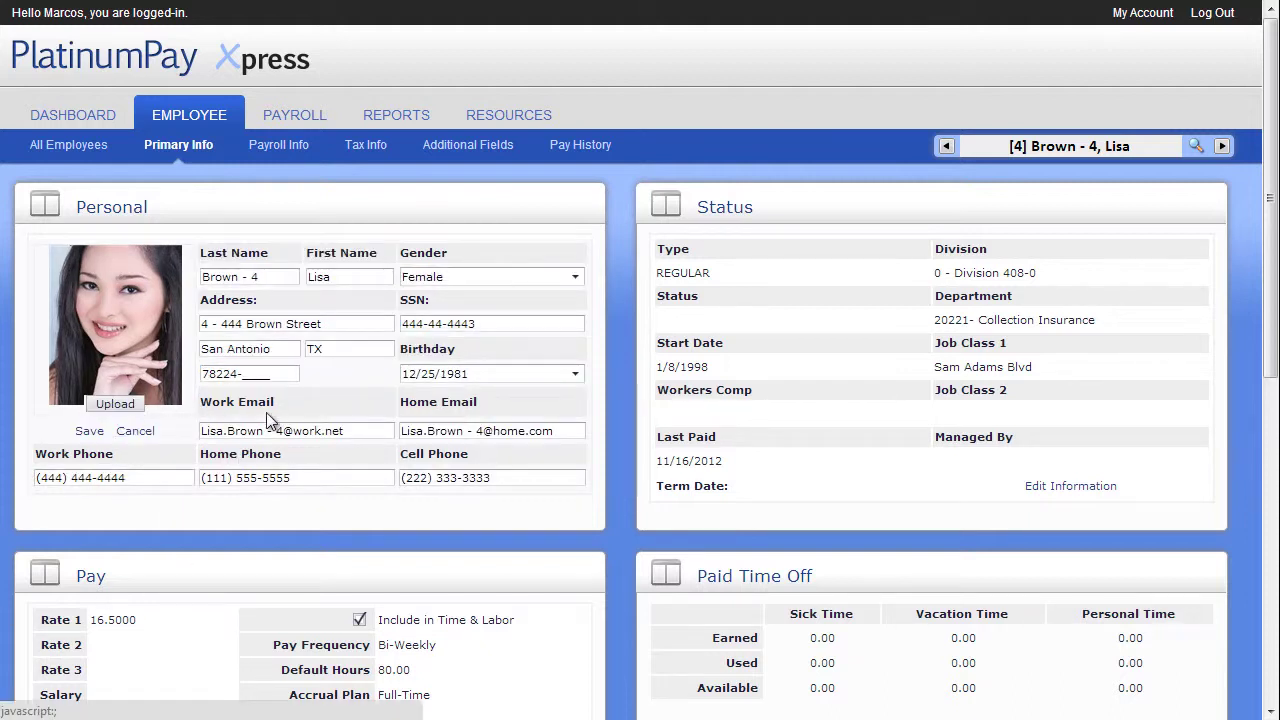
click(358, 435)
key(BackSpace)
key(BackSpace)
key(BackSpace)
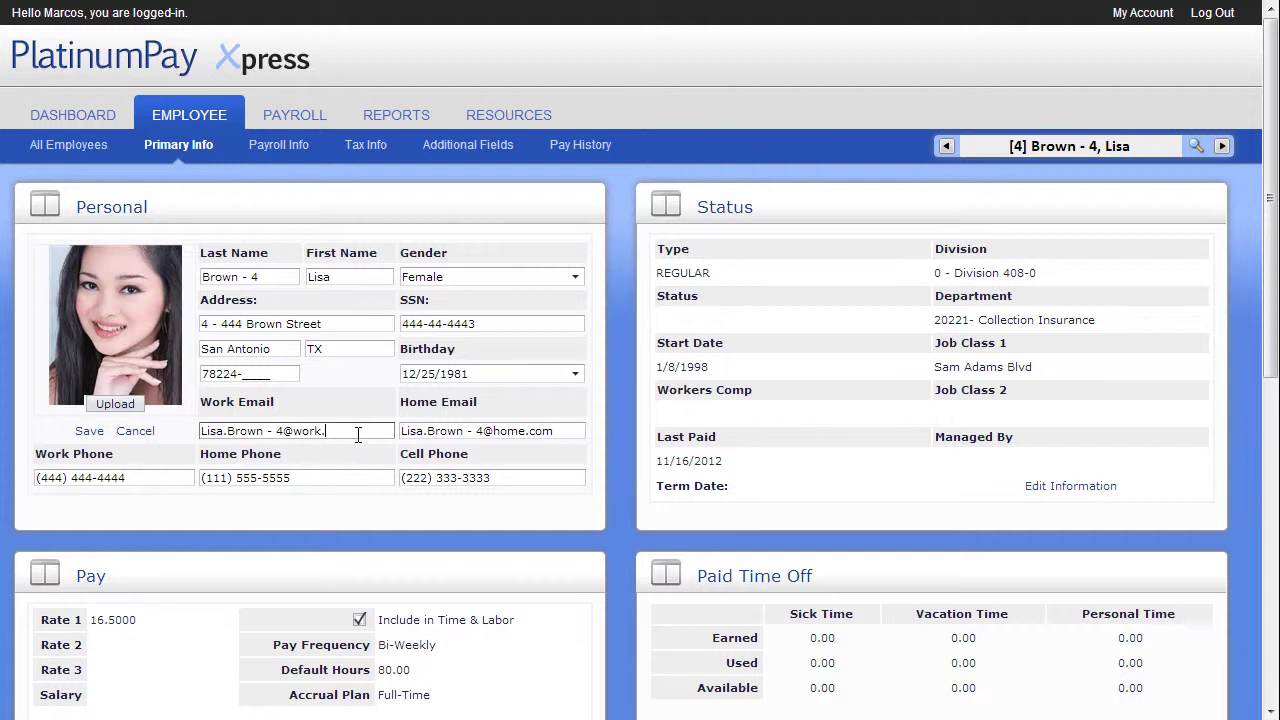
text(com)
click(89, 432)
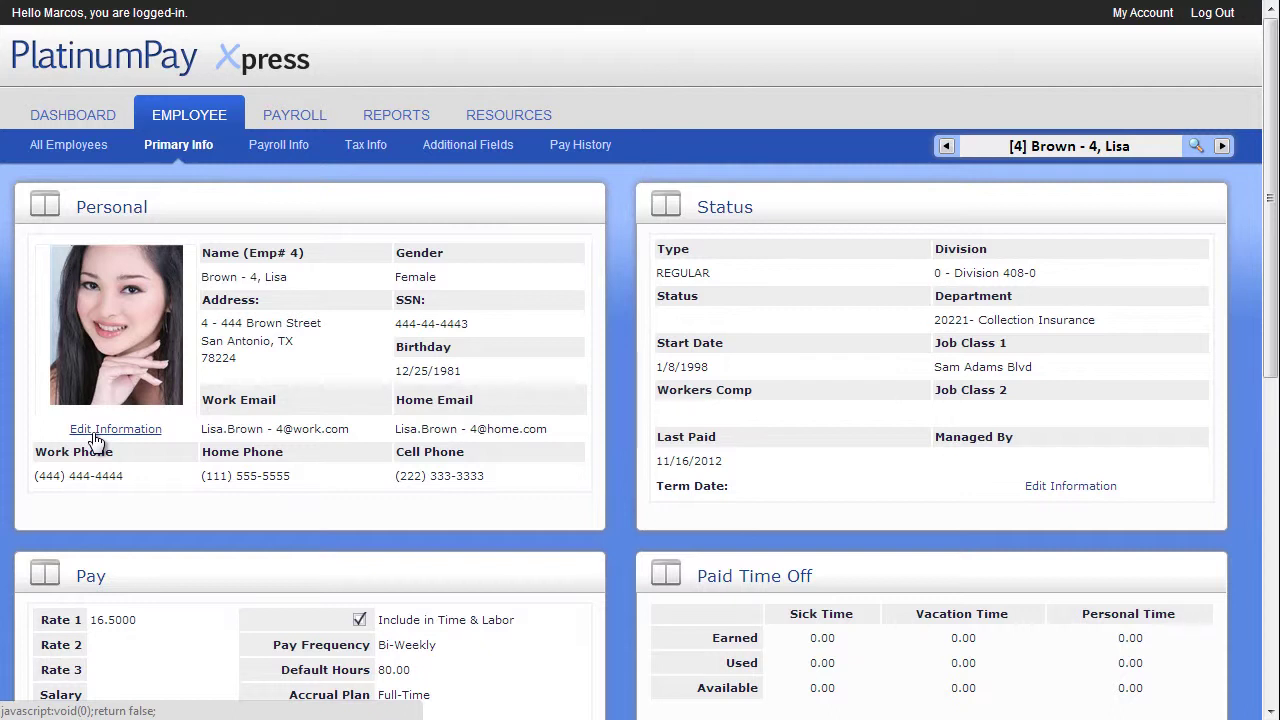
Edit the status details, keeping Regular type and the current division, and start a termination date
click(1041, 488)
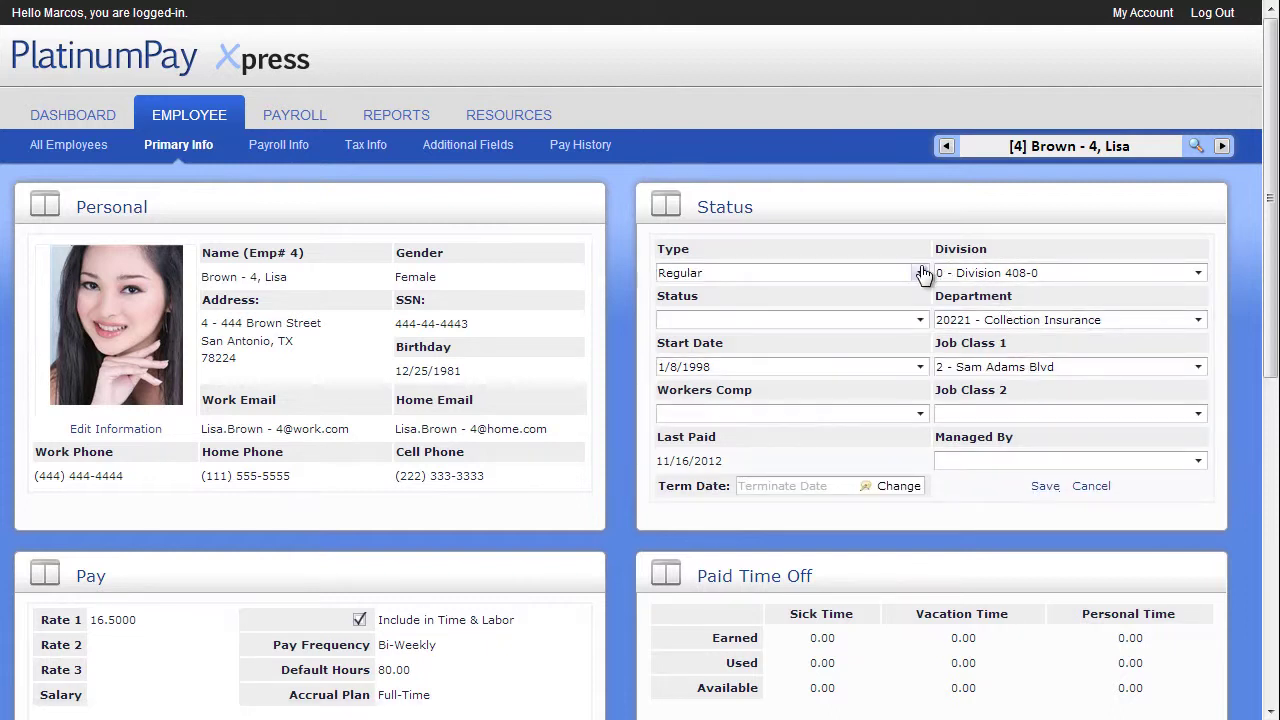
click(920, 273)
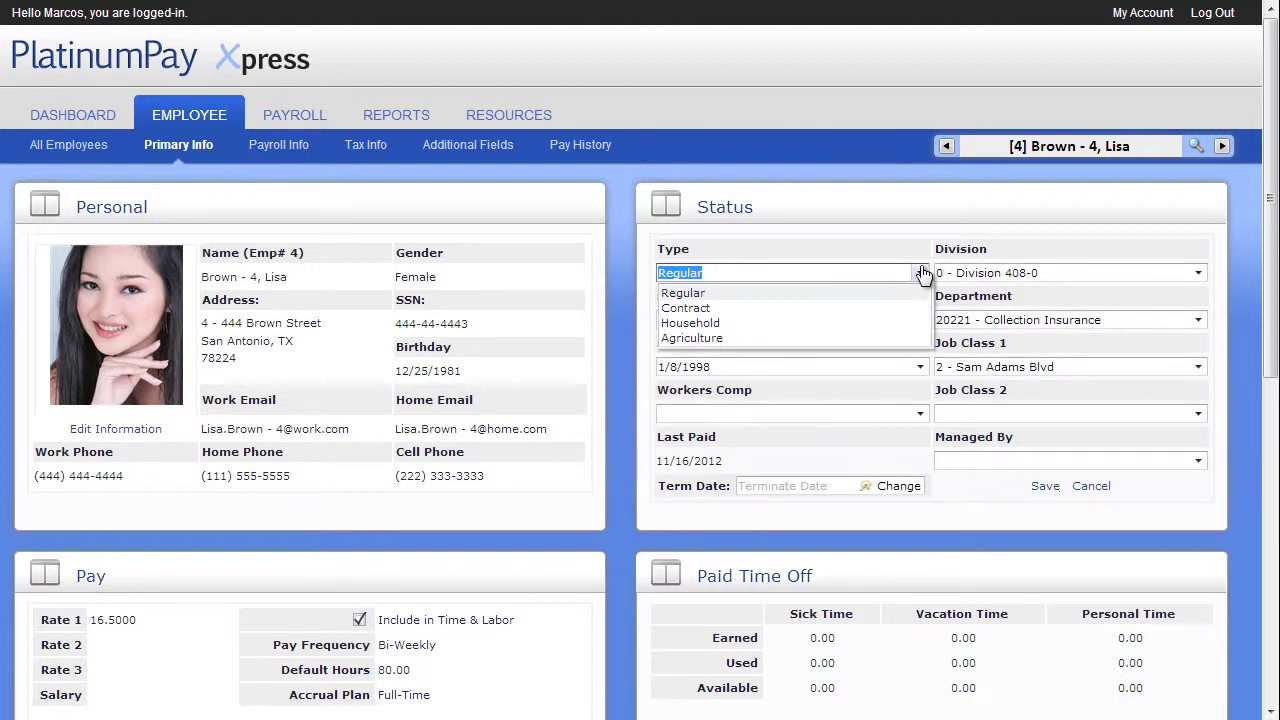
click(920, 273)
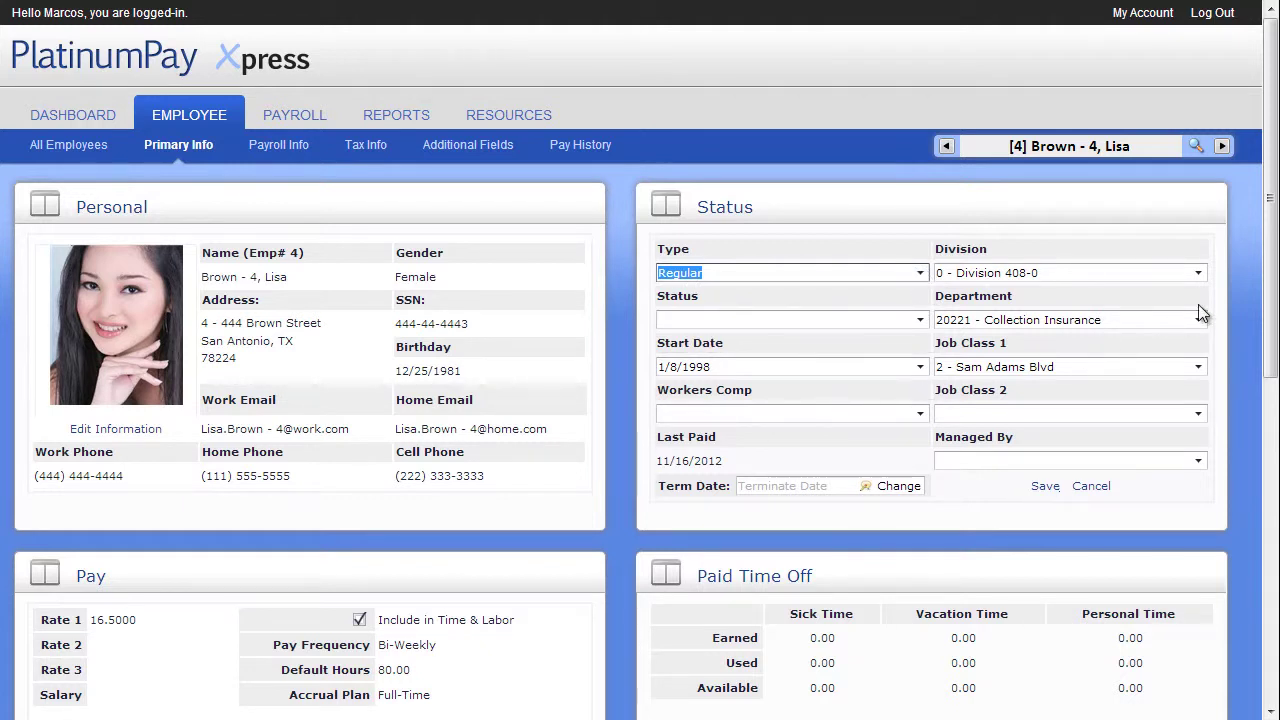
click(1200, 273)
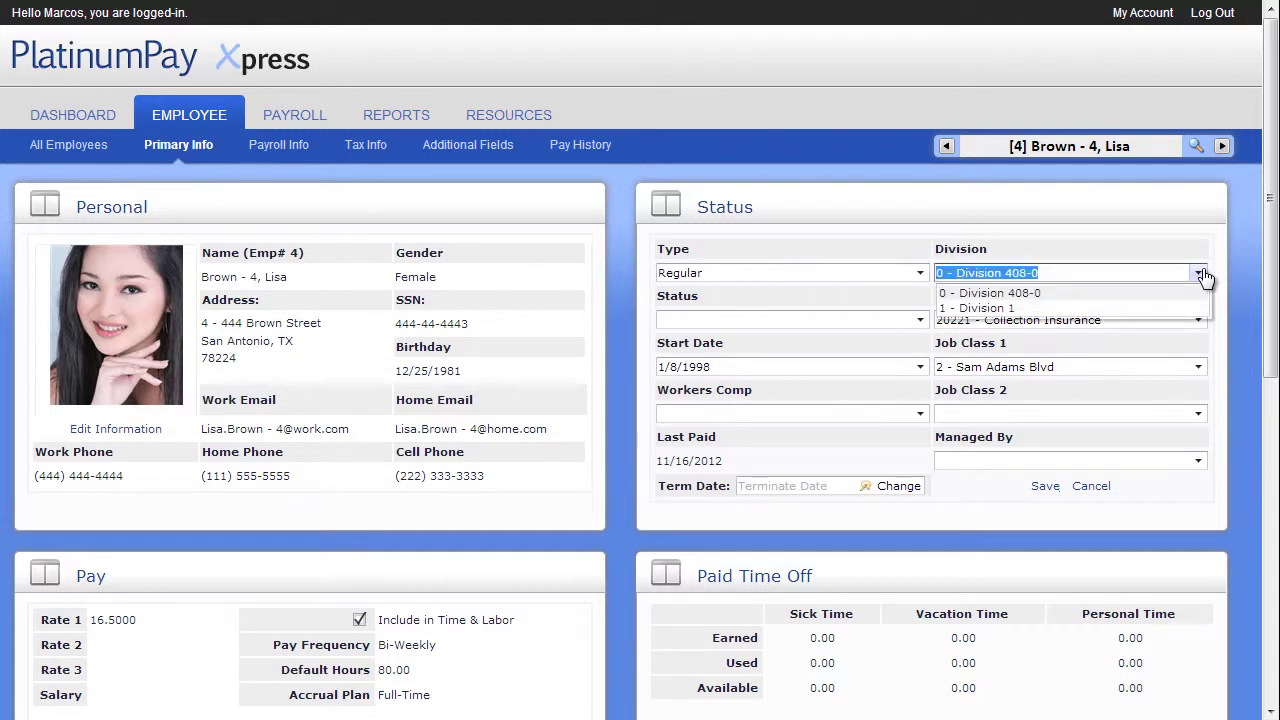
click(1200, 273)
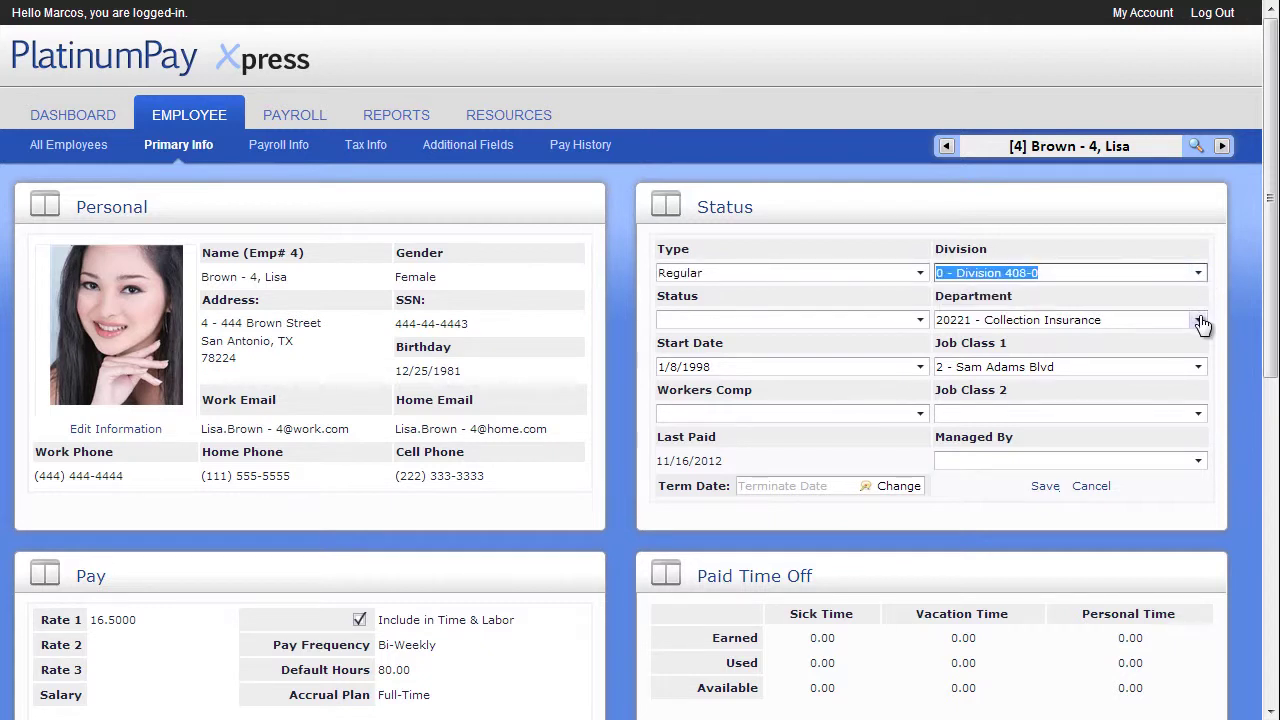
click(898, 487)
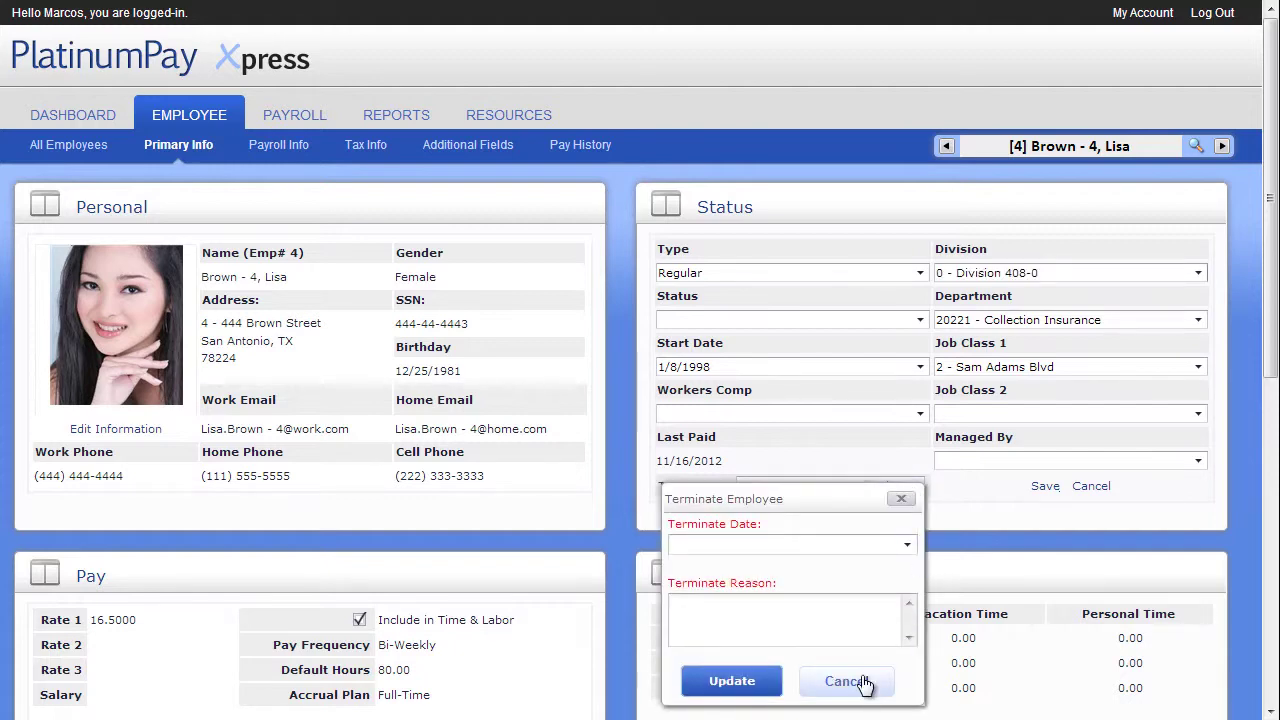
Cancel the termination without a date and make the Pay panel editable
click(845, 681)
scroll(860, 680, down, 2)
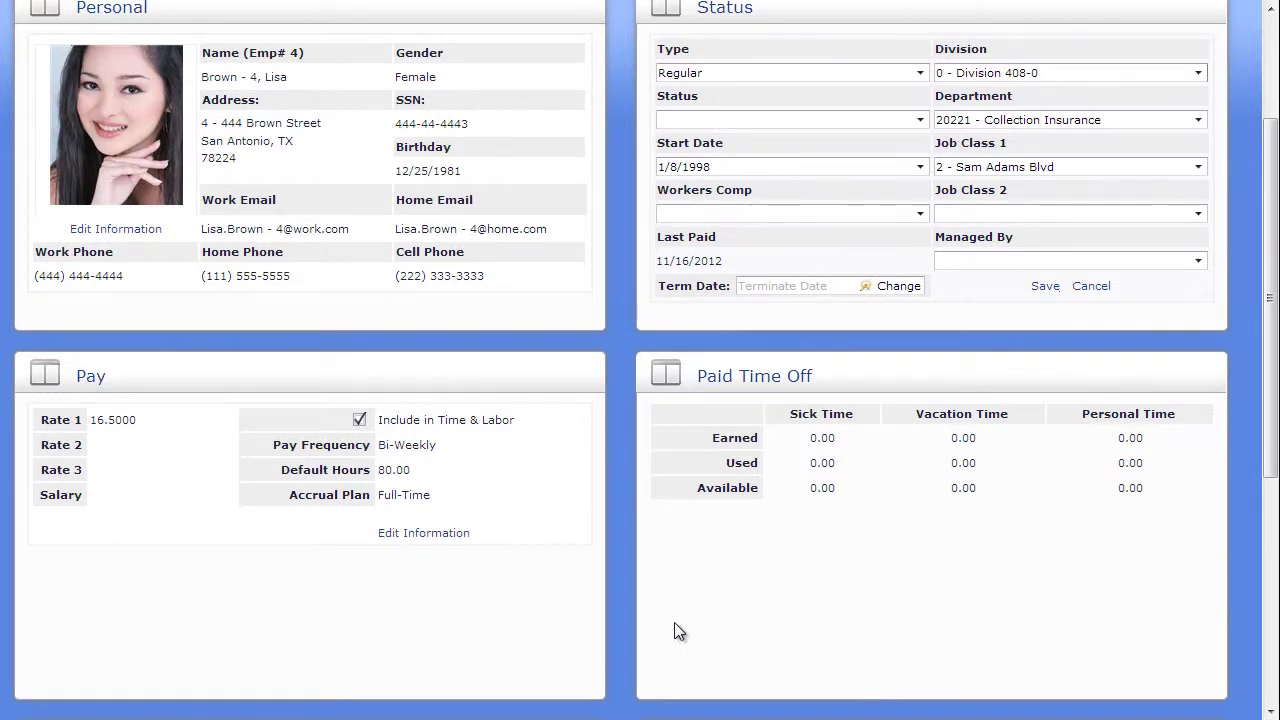
click(438, 533)
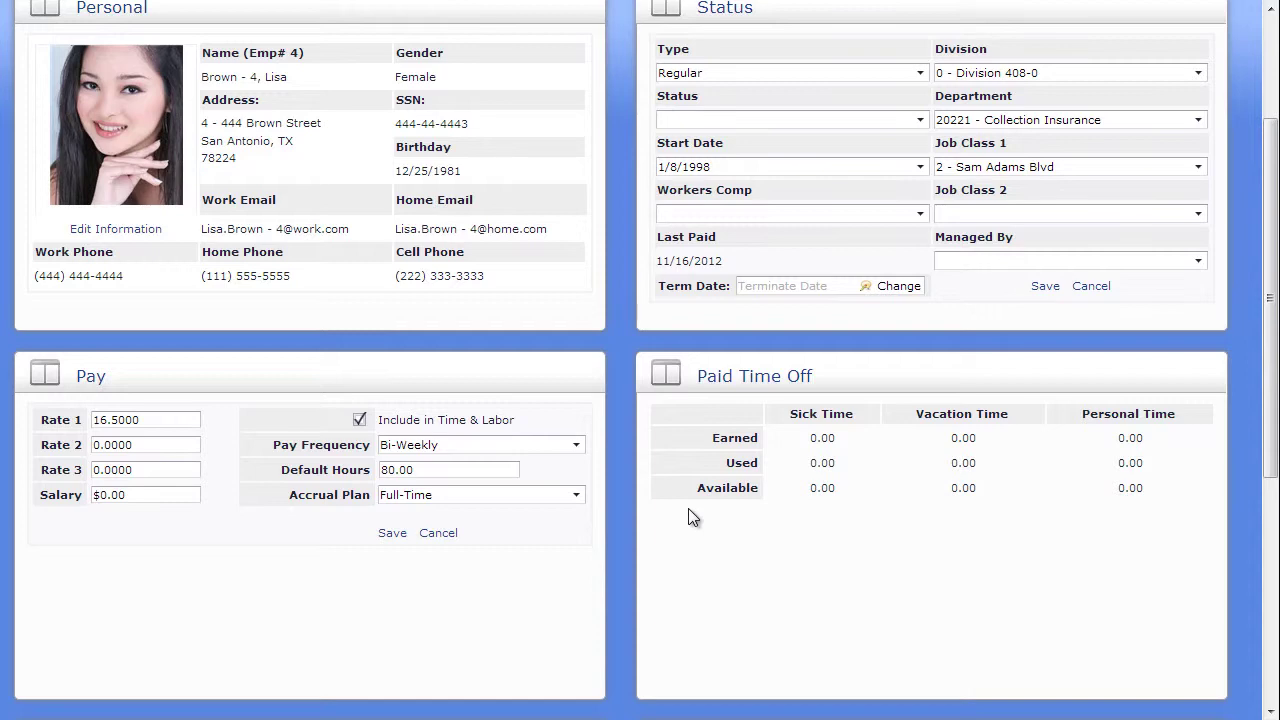
scroll(688, 509, down, 4)
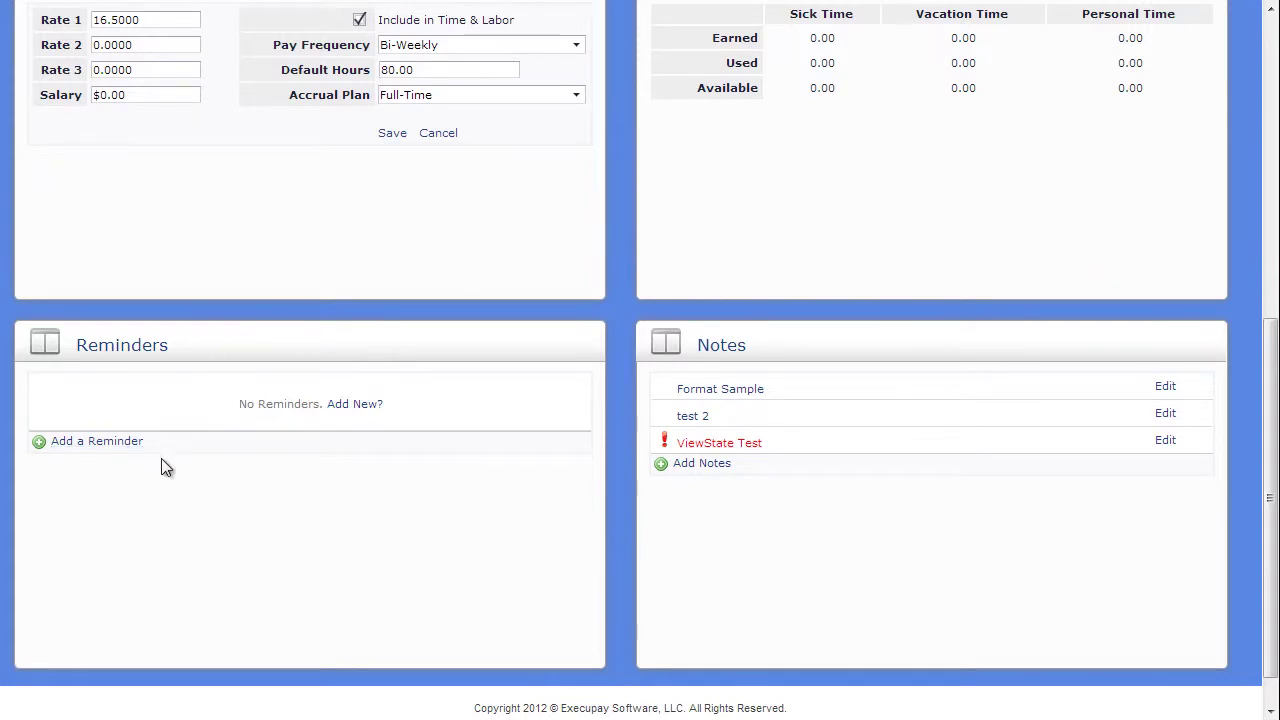
click(722, 392)
drag(1197, 461, 1191, 556)
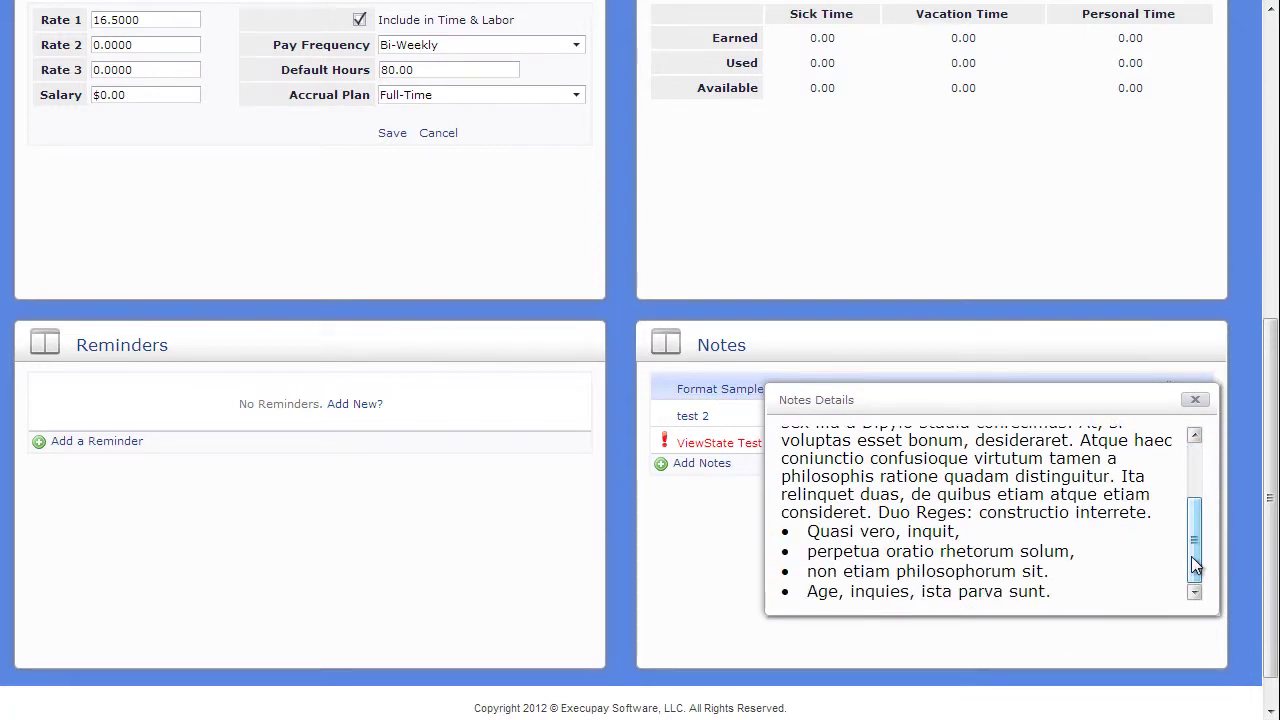
click(1197, 402)
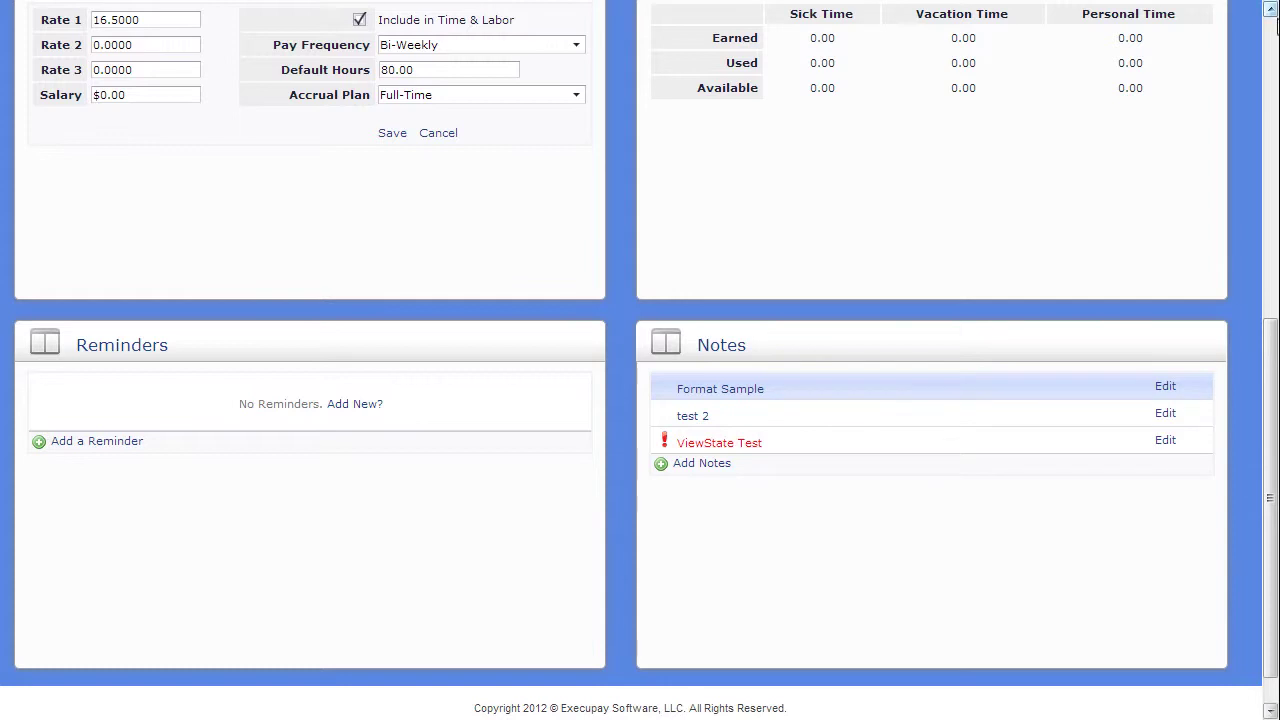
click(1272, 32)
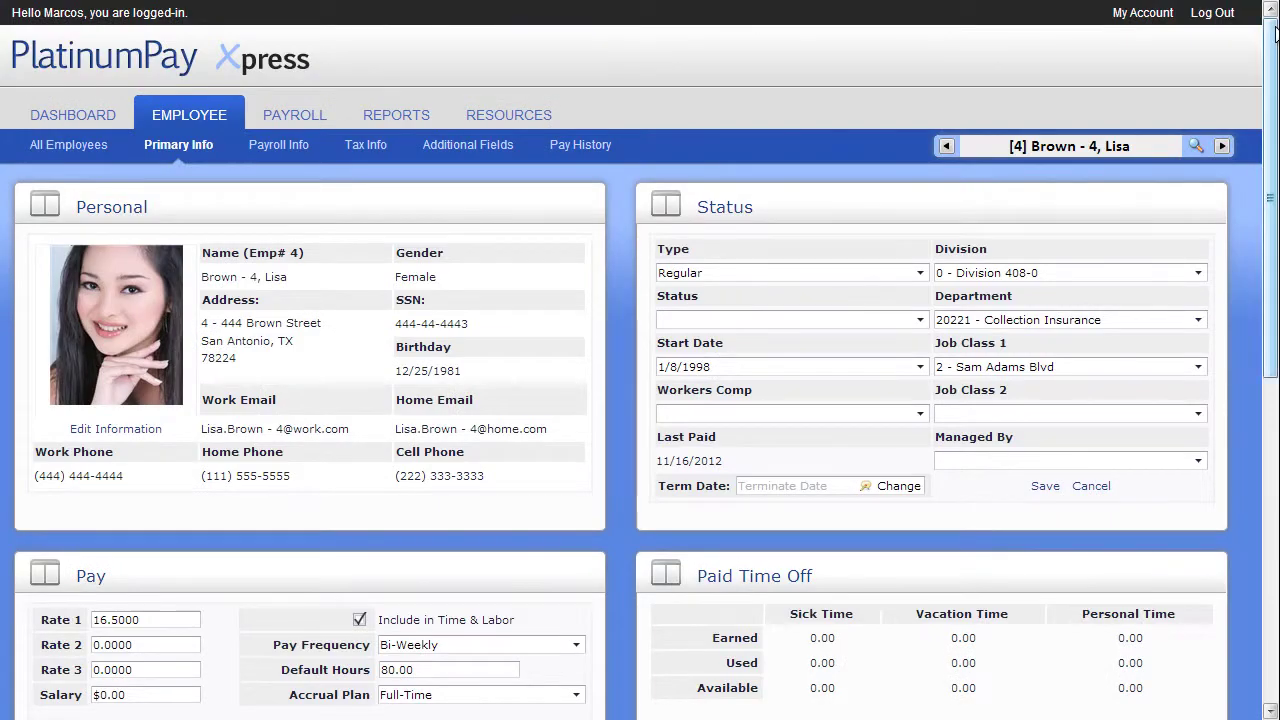
Open the employee's Payroll Info, starting and then cancelling an edit of the 2-Bonus earning
click(288, 145)
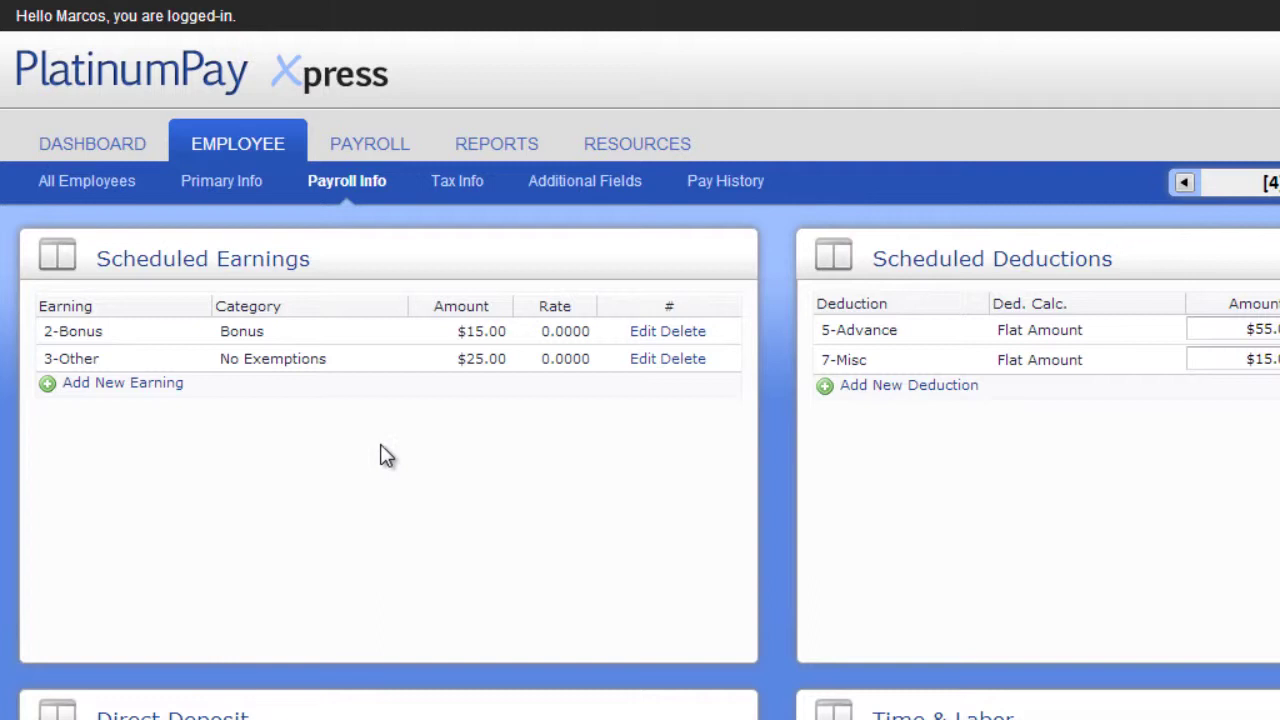
click(642, 333)
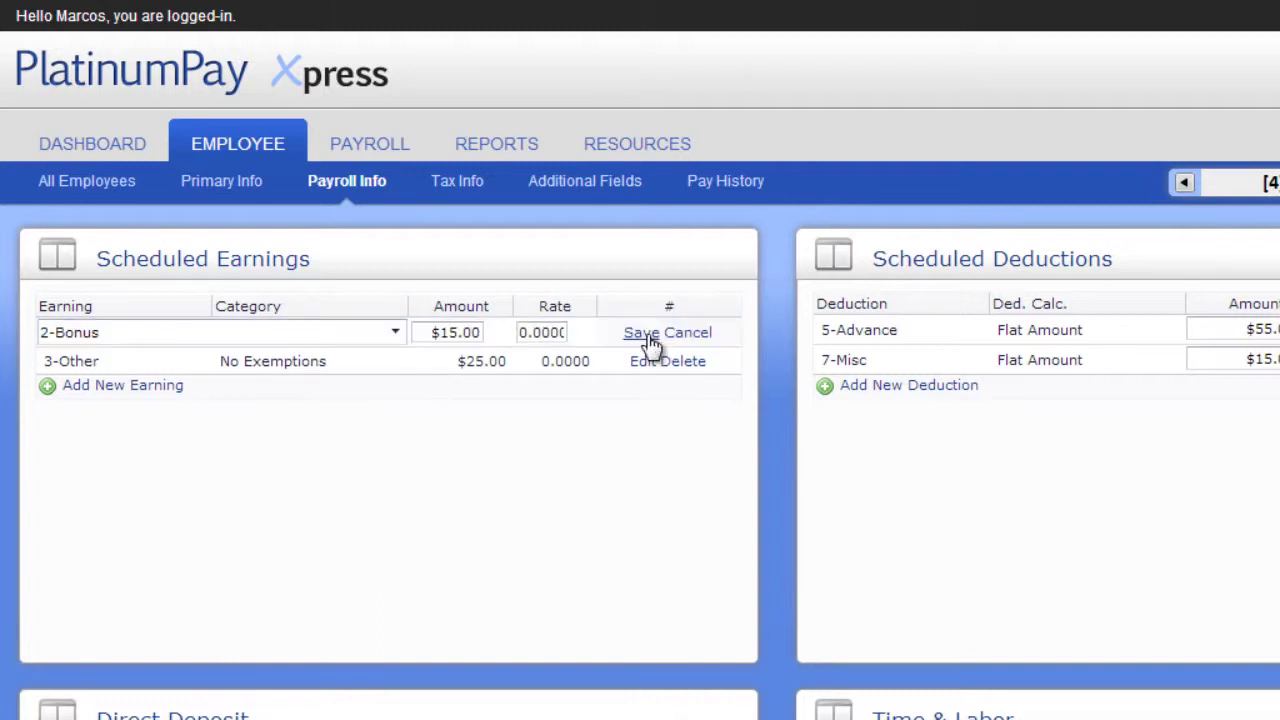
click(692, 338)
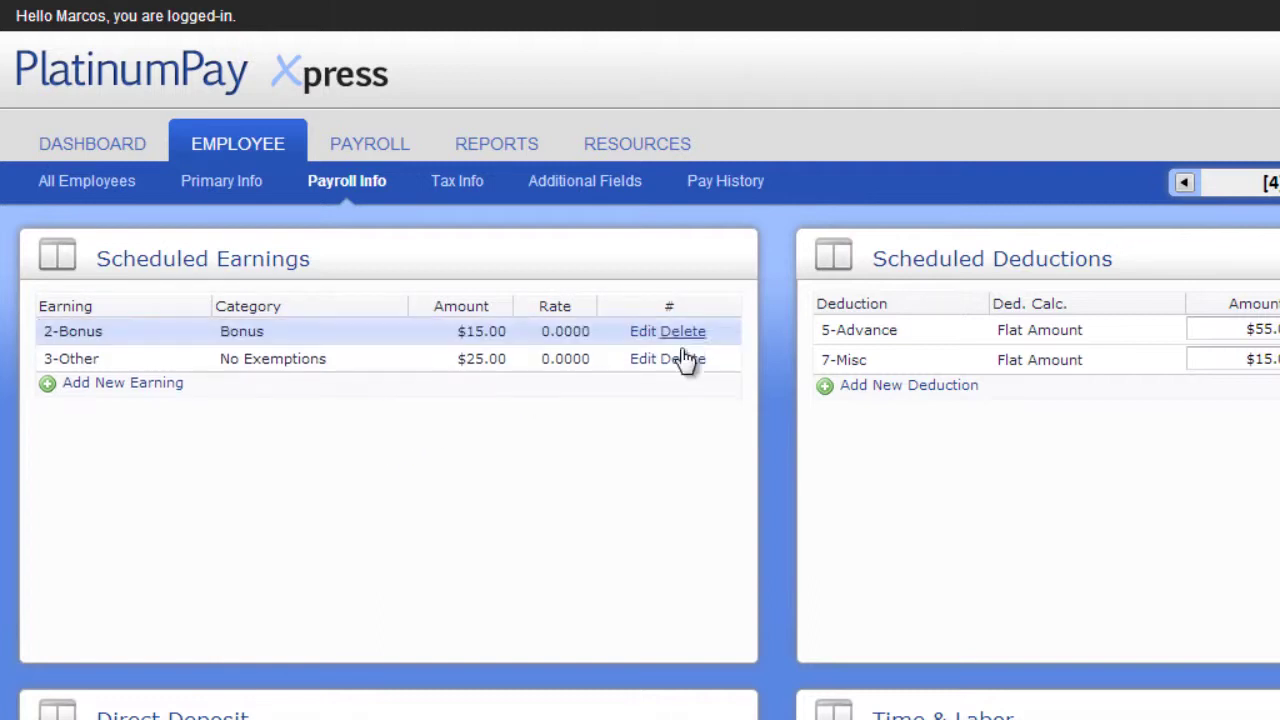
Add a scheduled 1-Commission earning with an amount of $25.00
click(126, 385)
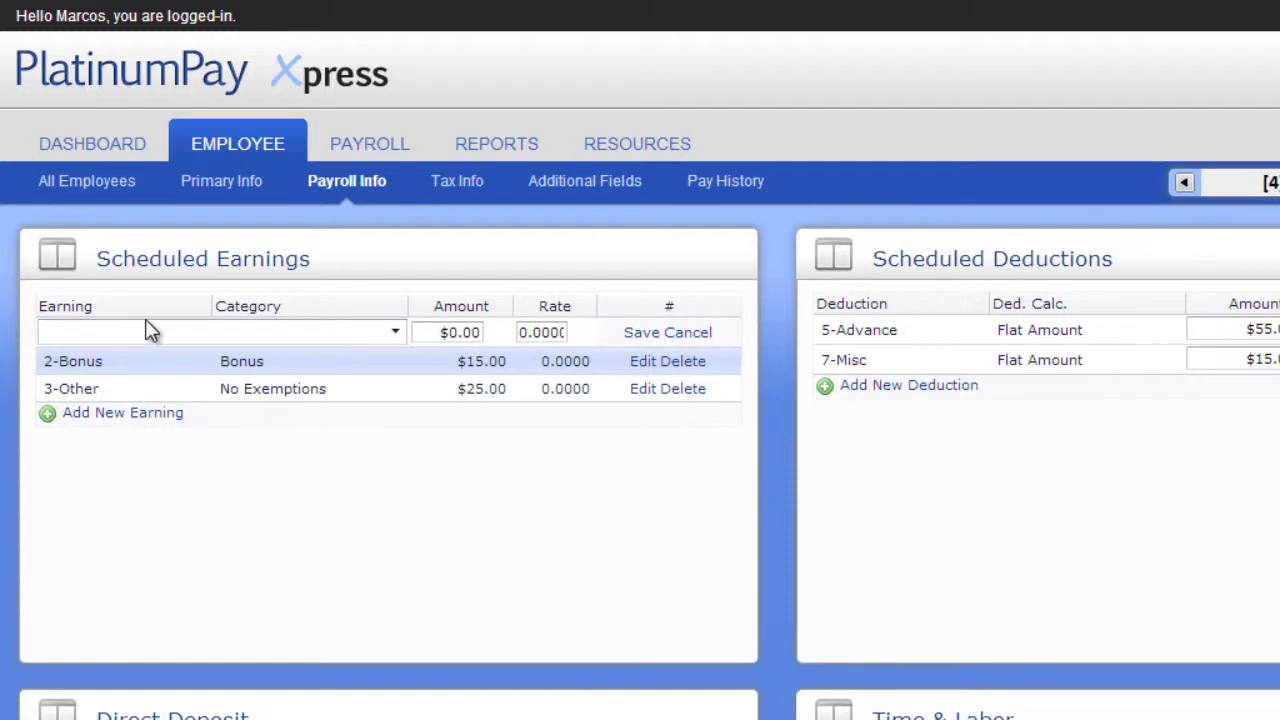
click(148, 330)
click(145, 404)
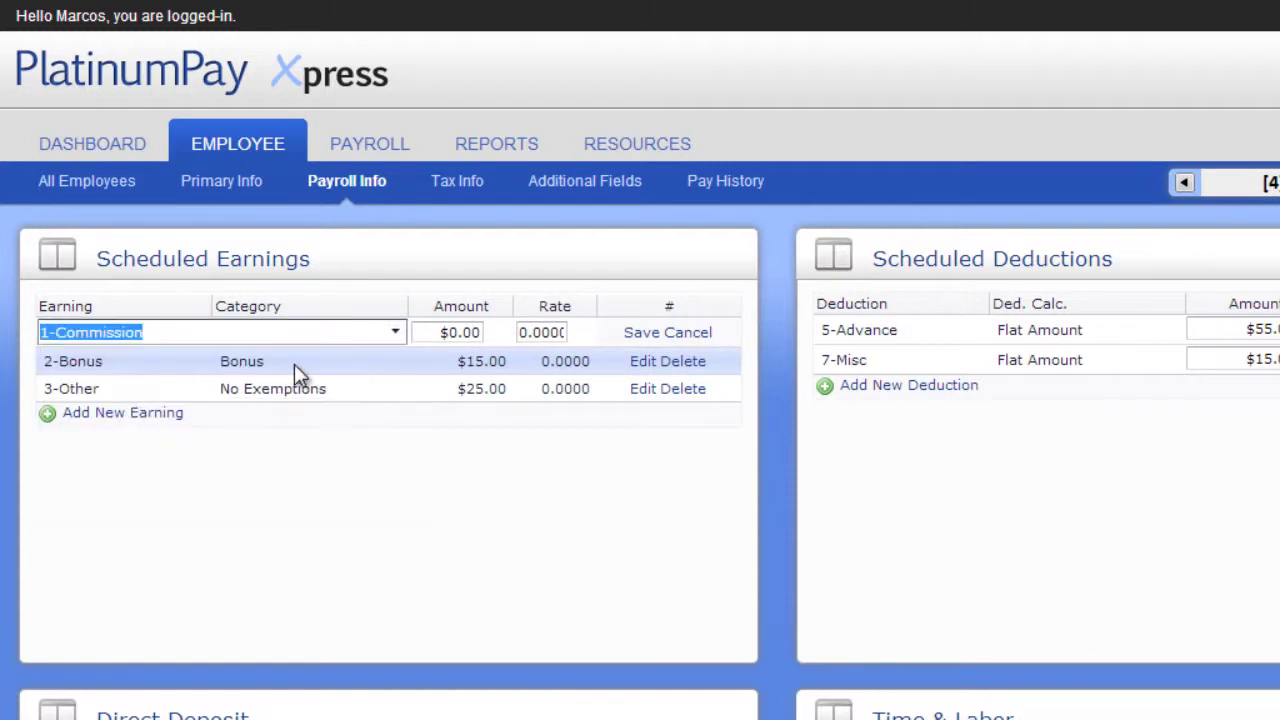
click(421, 332)
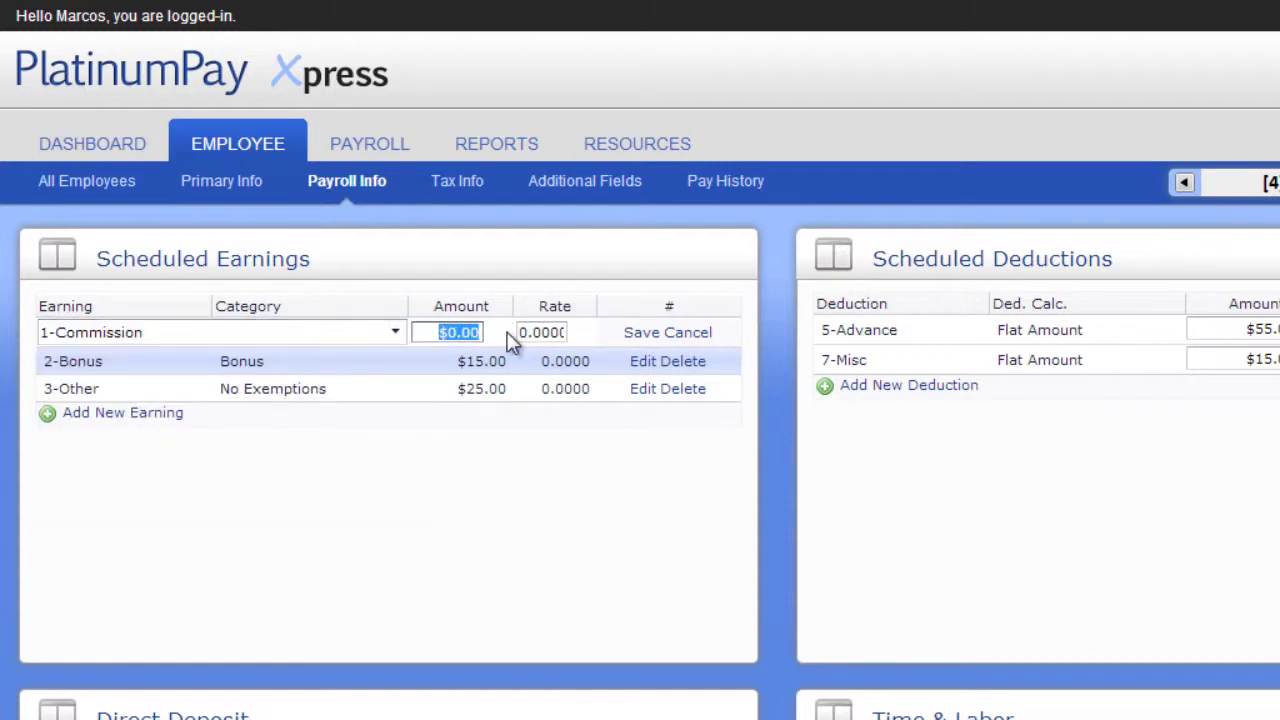
text(25)
click(643, 334)
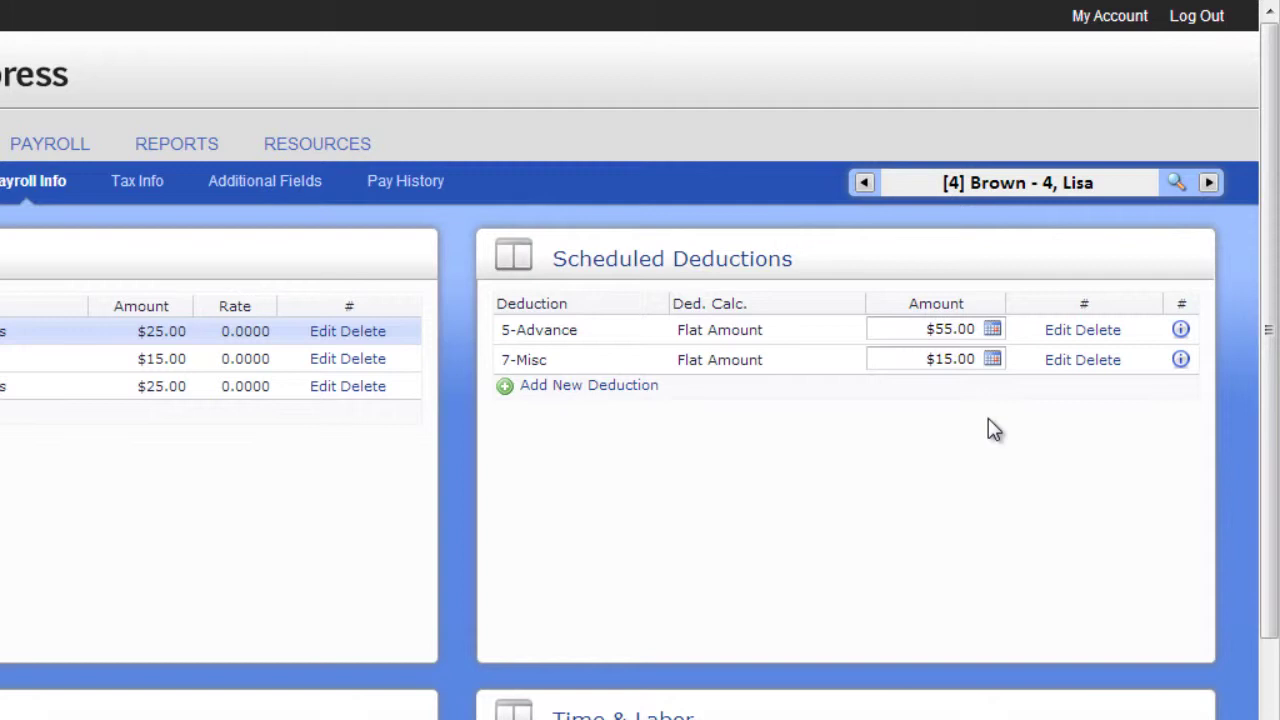
Add a 7-Misc amount schedule of $25.00 starting 10/31/2012 with no end date
click(993, 359)
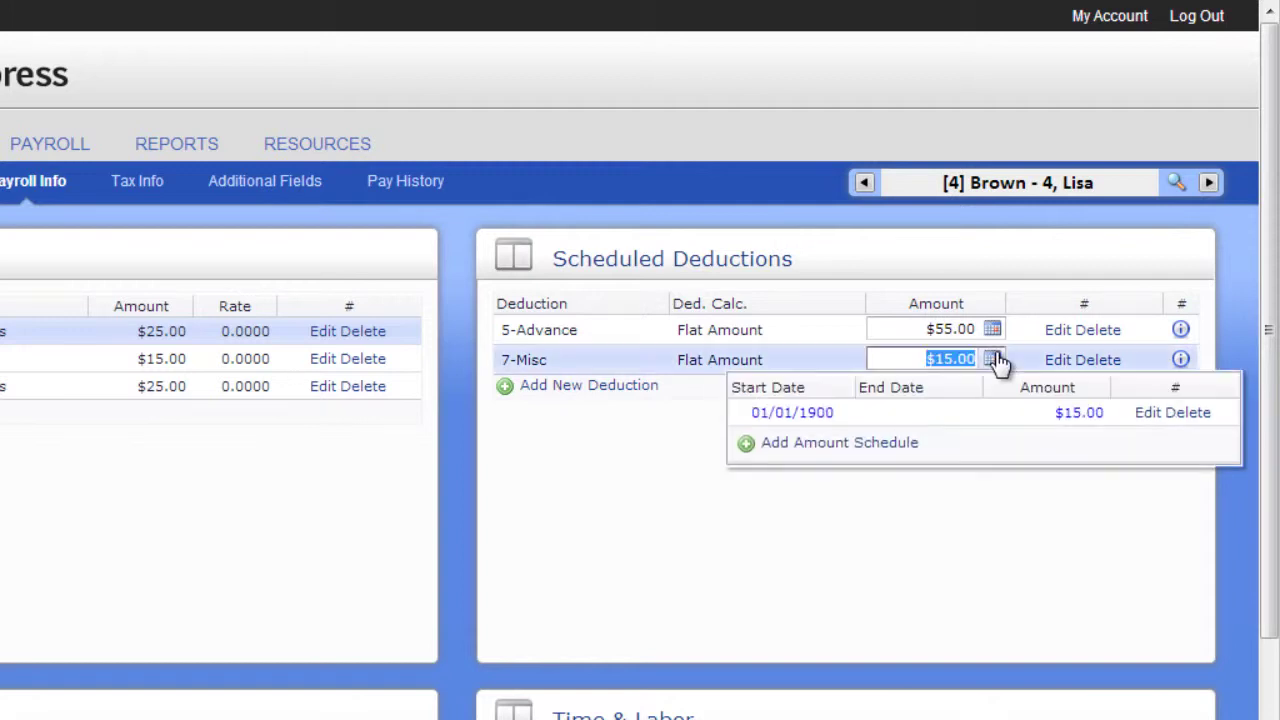
click(875, 447)
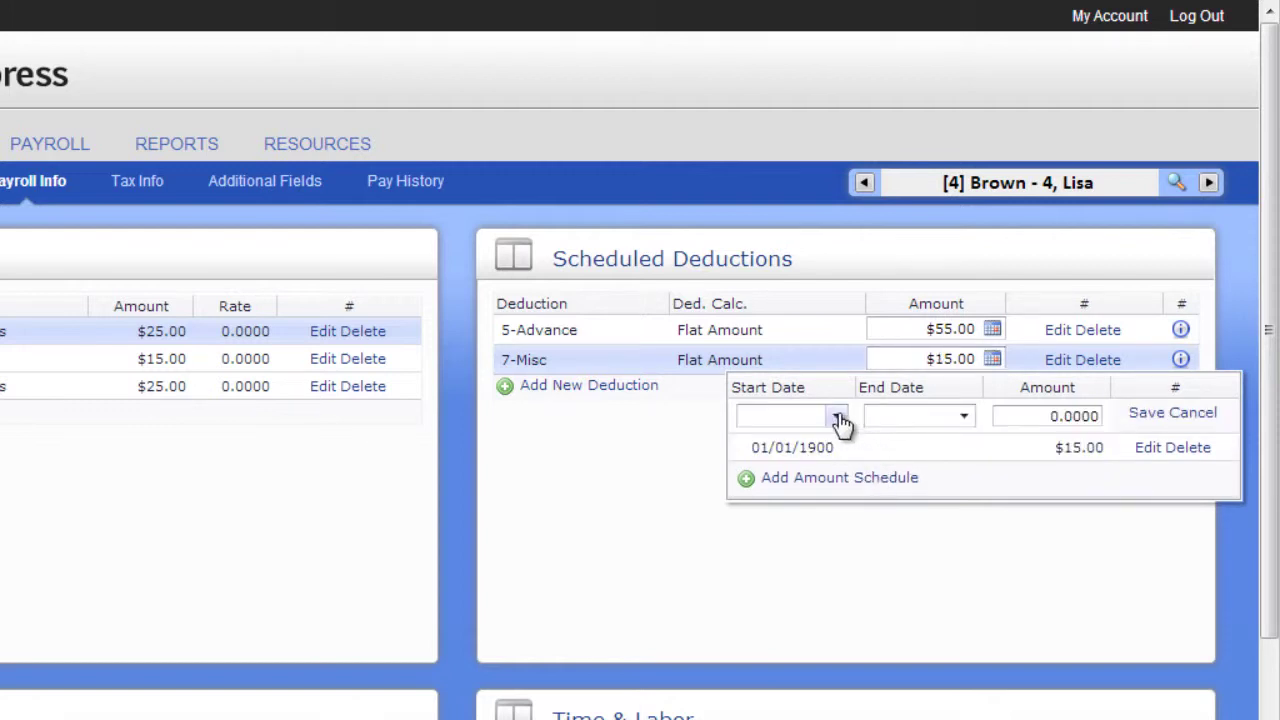
click(836, 415)
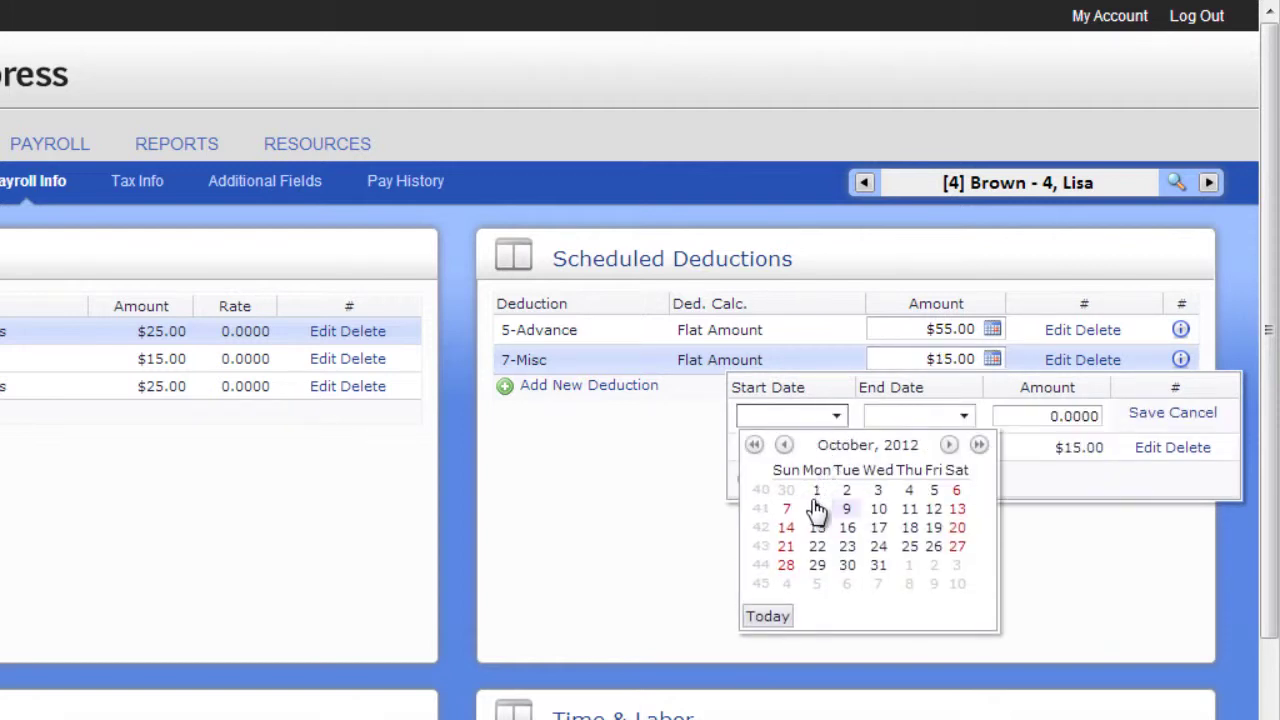
click(878, 565)
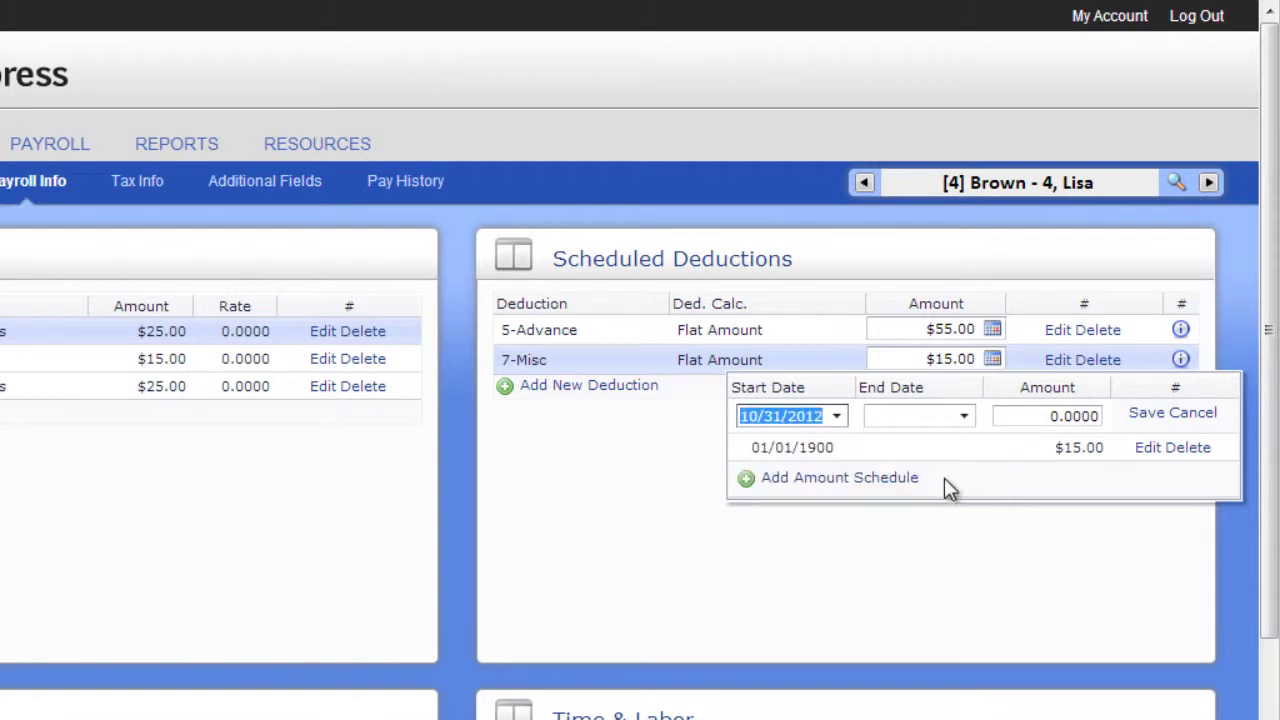
click(964, 418)
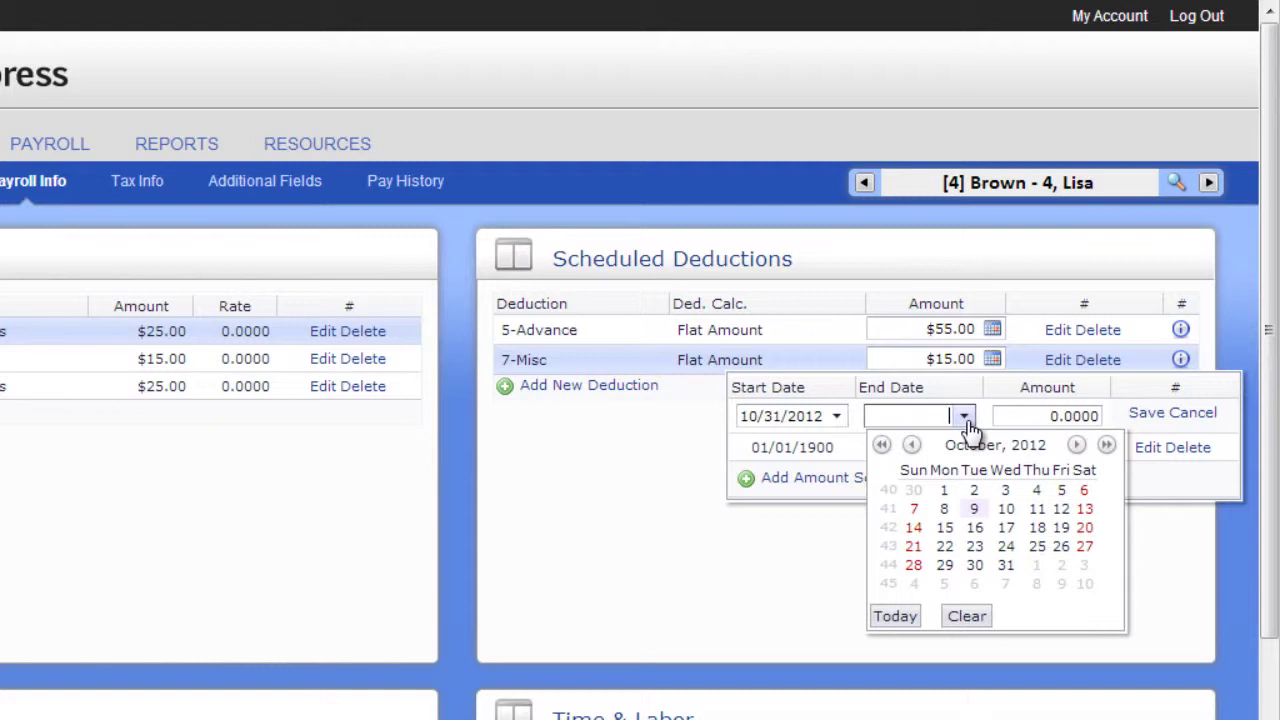
click(966, 422)
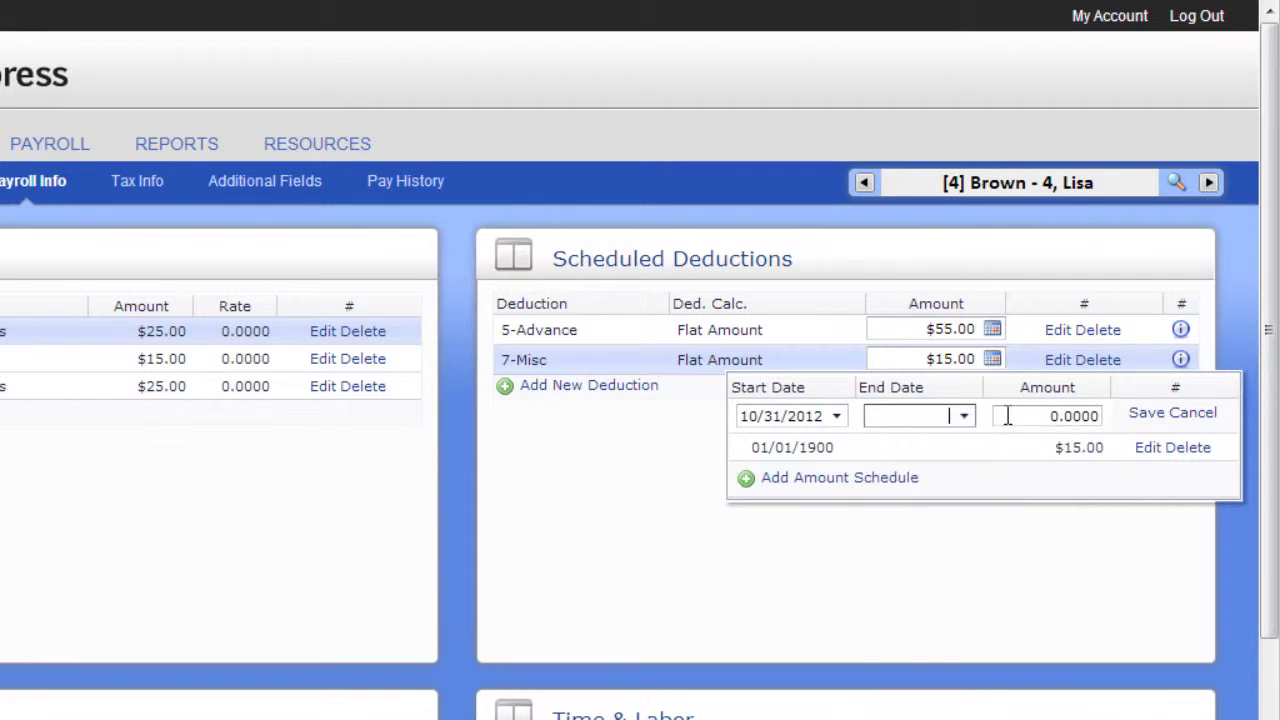
click(1008, 416)
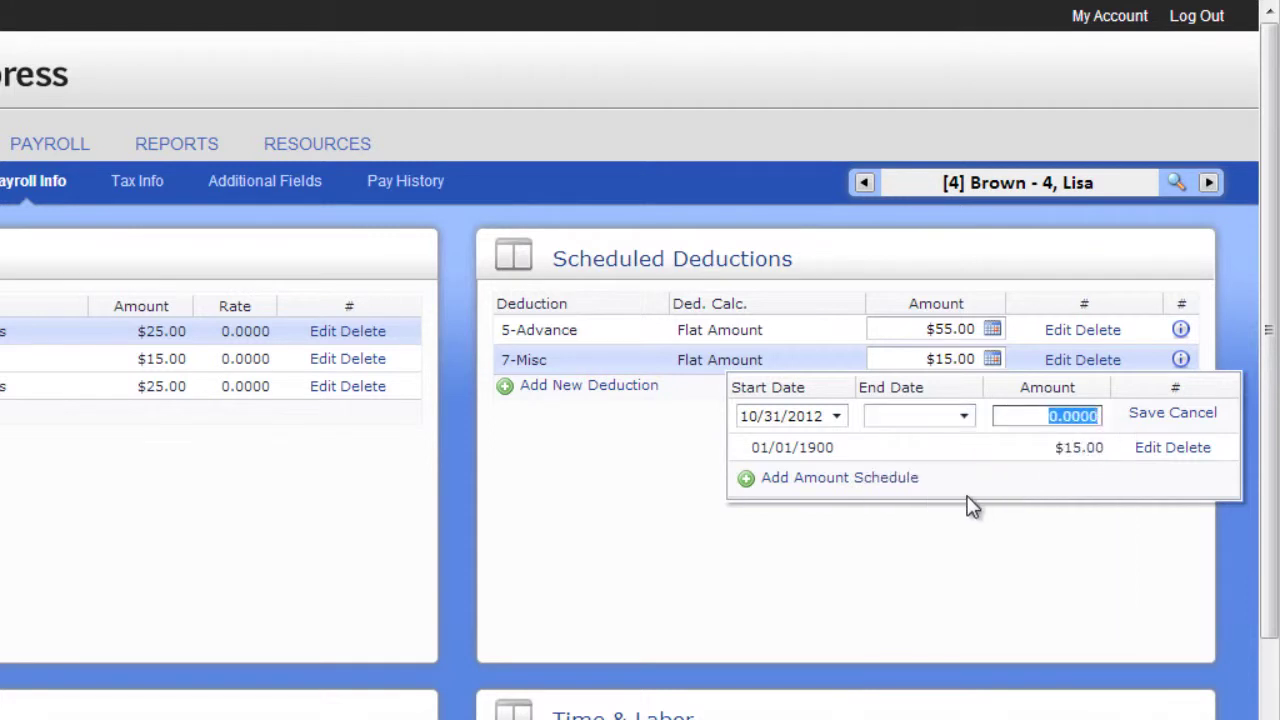
text(25)
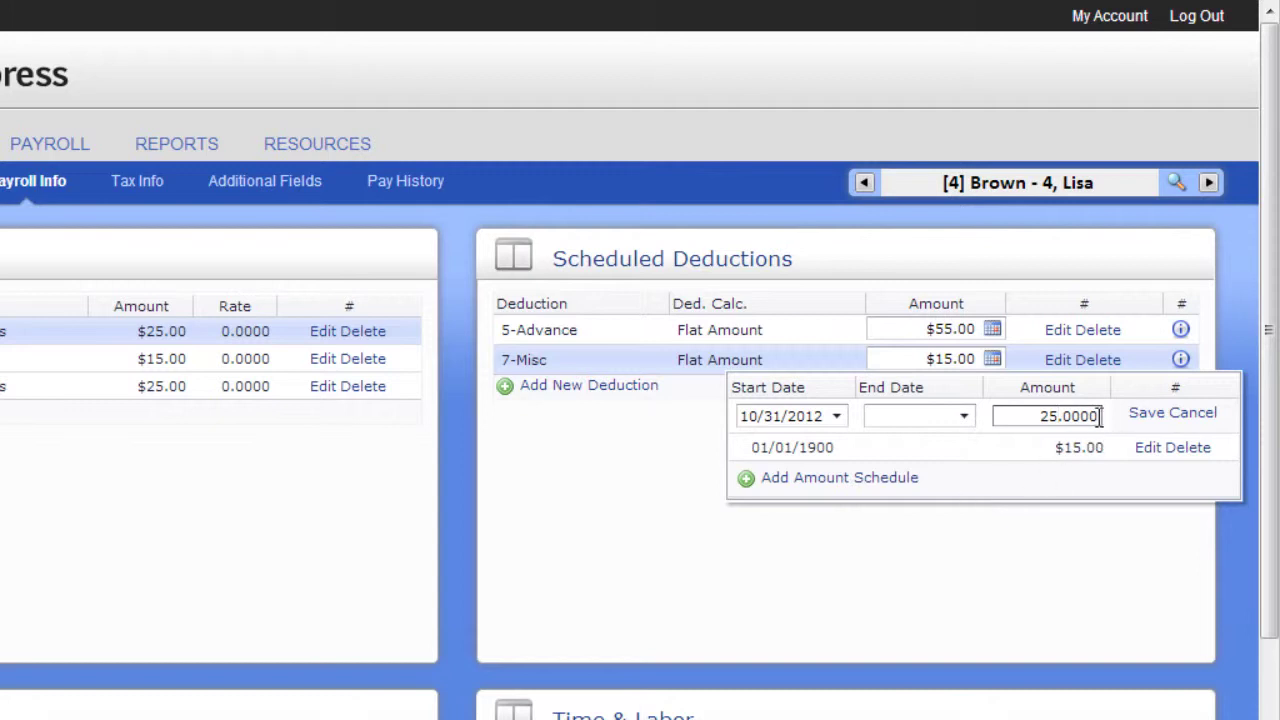
click(1142, 412)
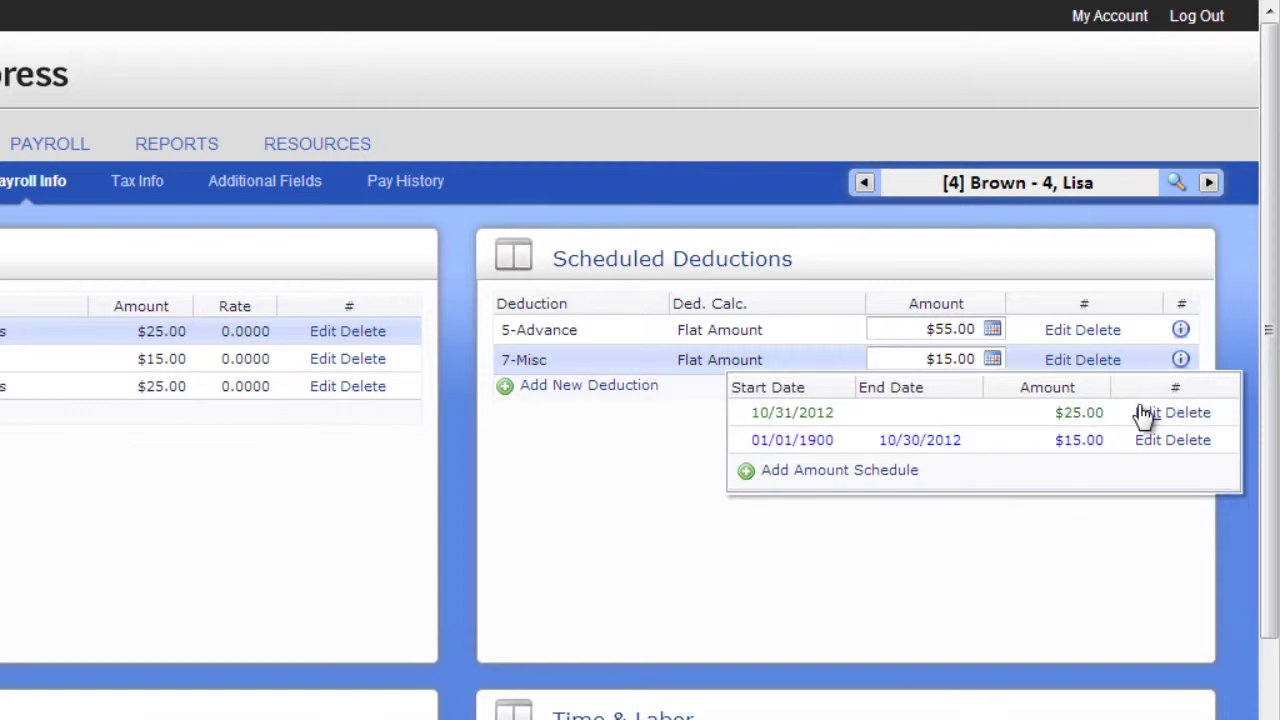
click(1140, 520)
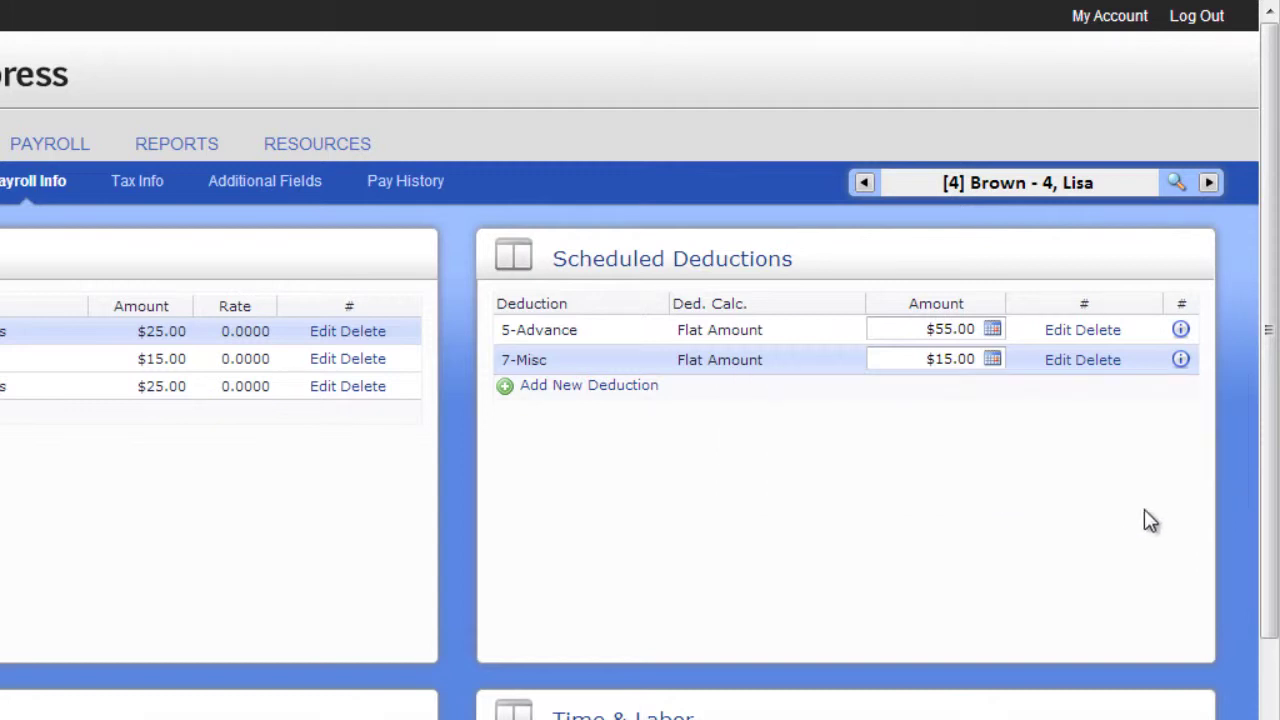
click(1181, 362)
Close Deduction Details and add a new 11-AFLAC After tax deduction of $25.00
drag(1163, 434, 1162, 565)
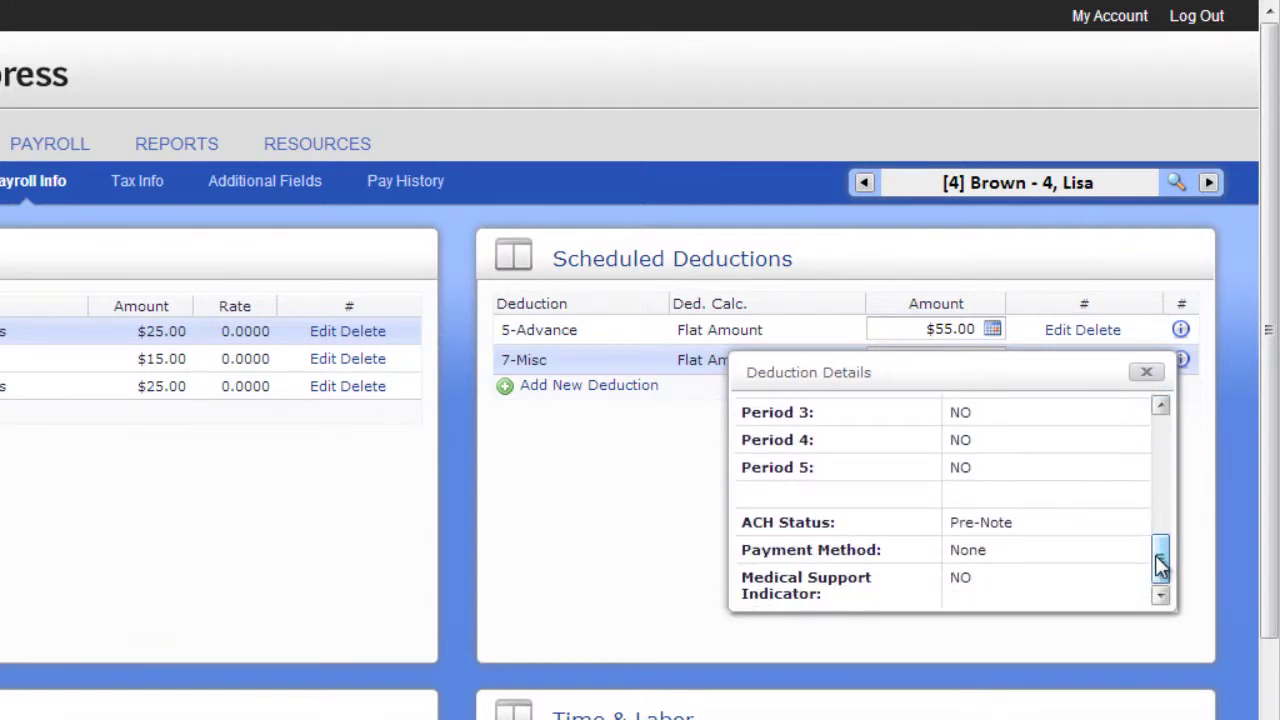
click(1147, 376)
click(645, 387)
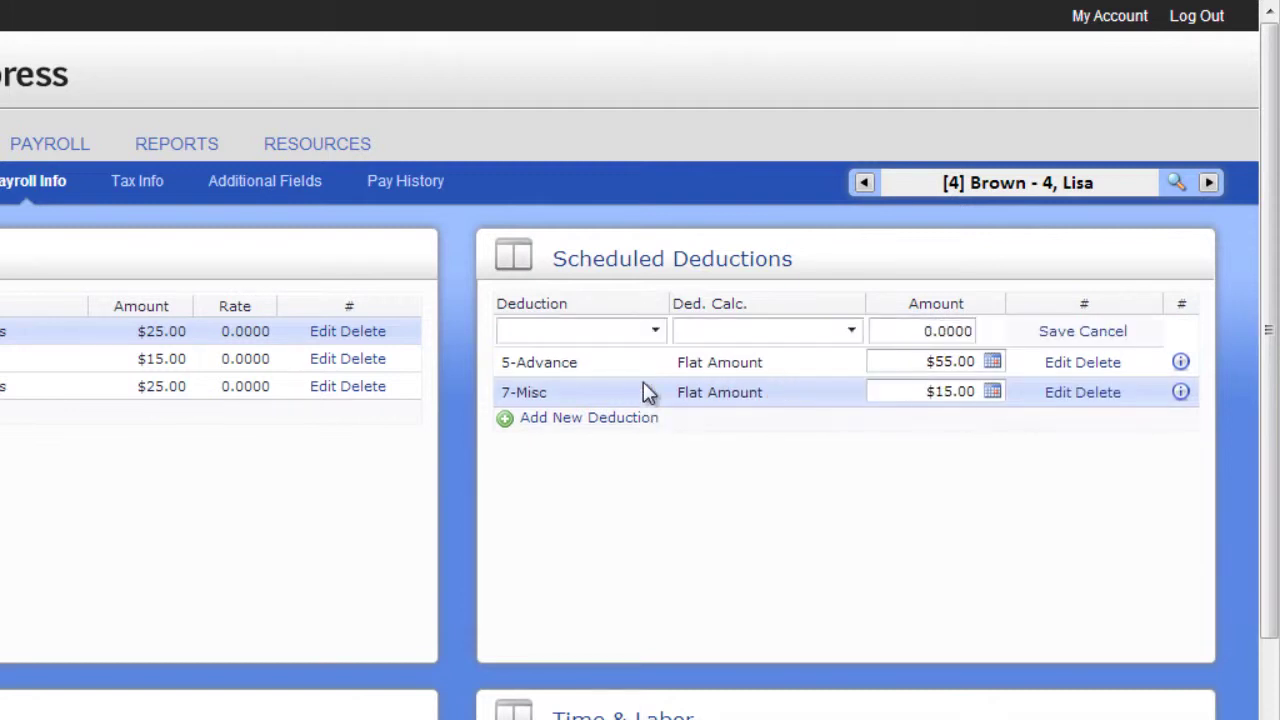
click(652, 330)
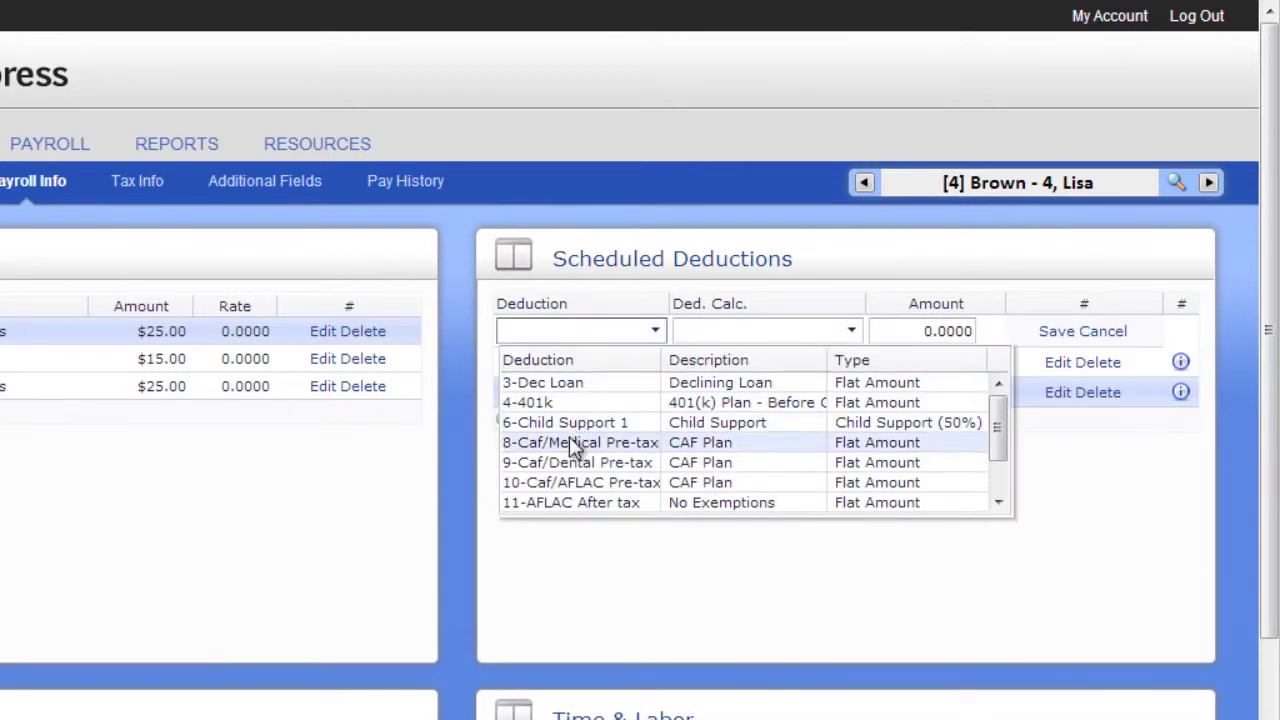
click(577, 503)
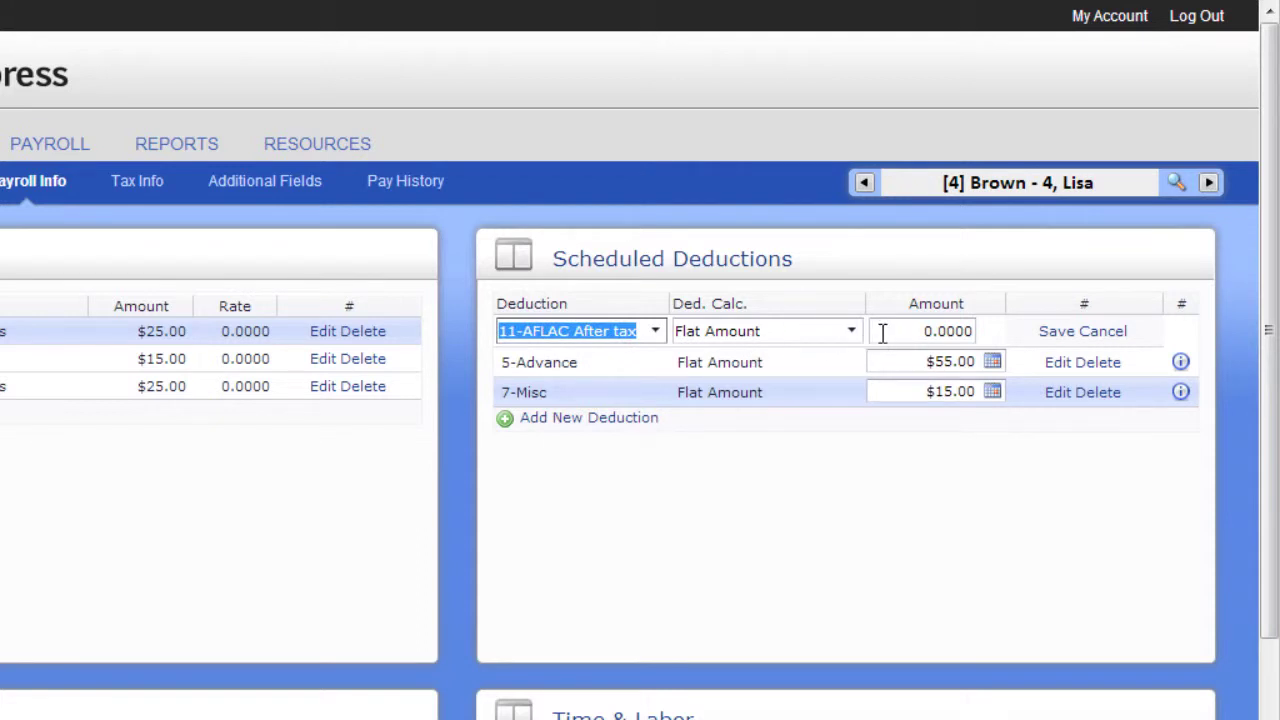
drag(883, 333, 968, 338)
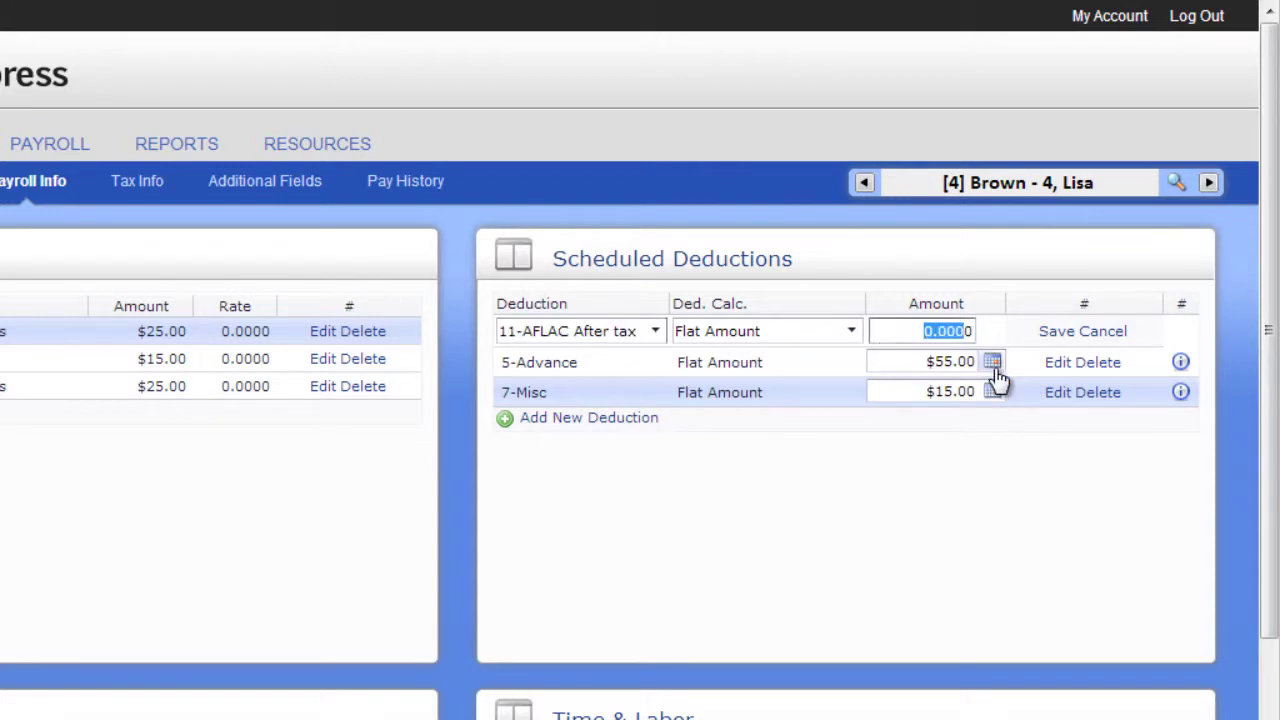
text(25)
click(1052, 333)
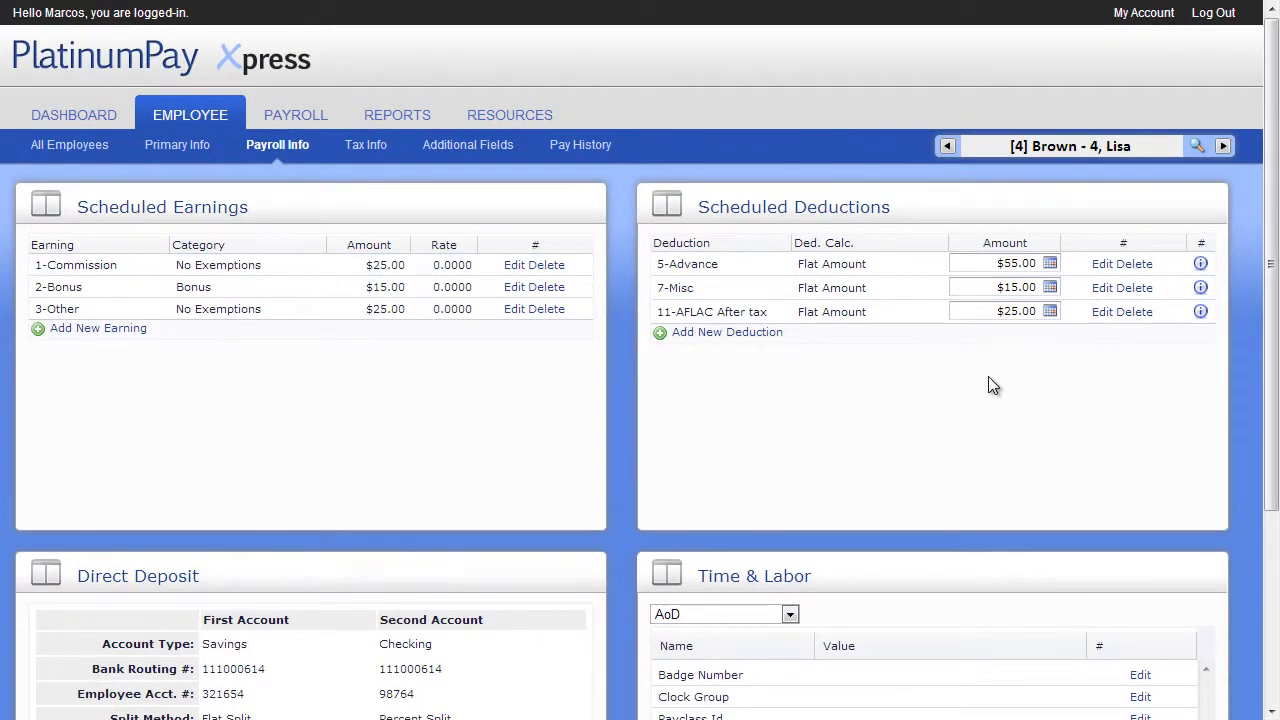
Edit the direct deposit details, trying a Percent Split of 100 on the first account
scroll(988, 386, down, 3)
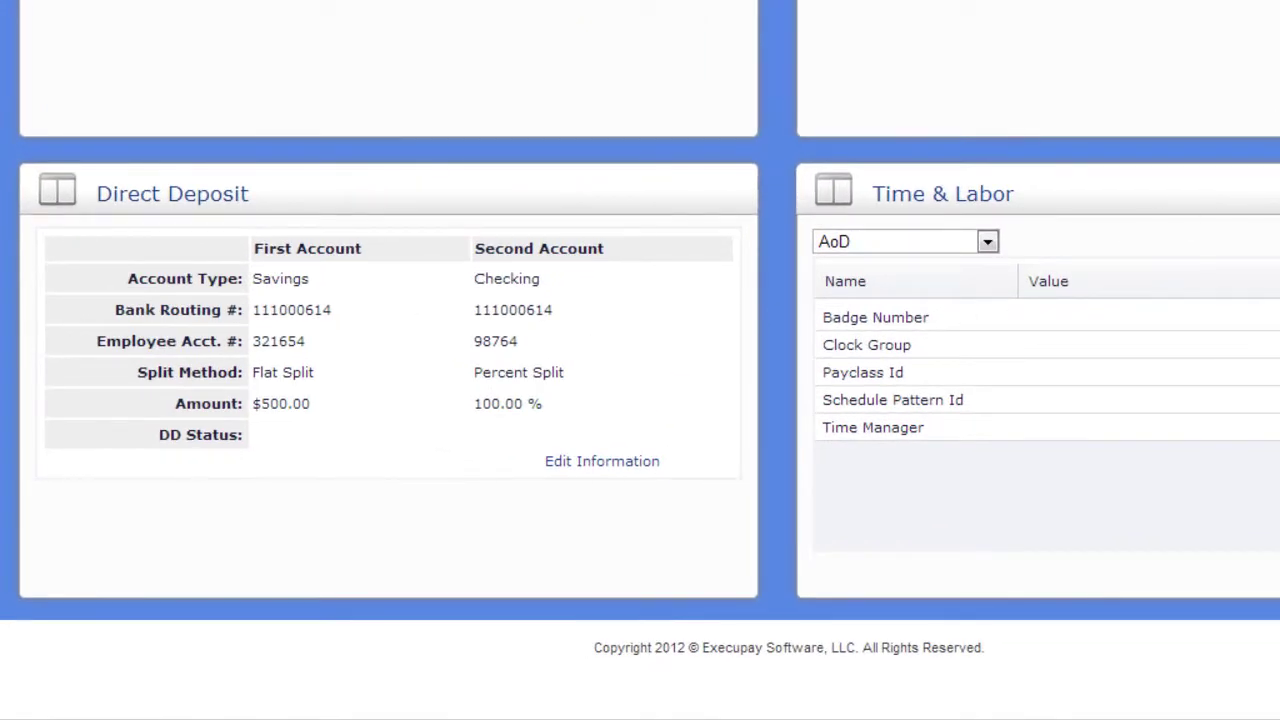
click(628, 464)
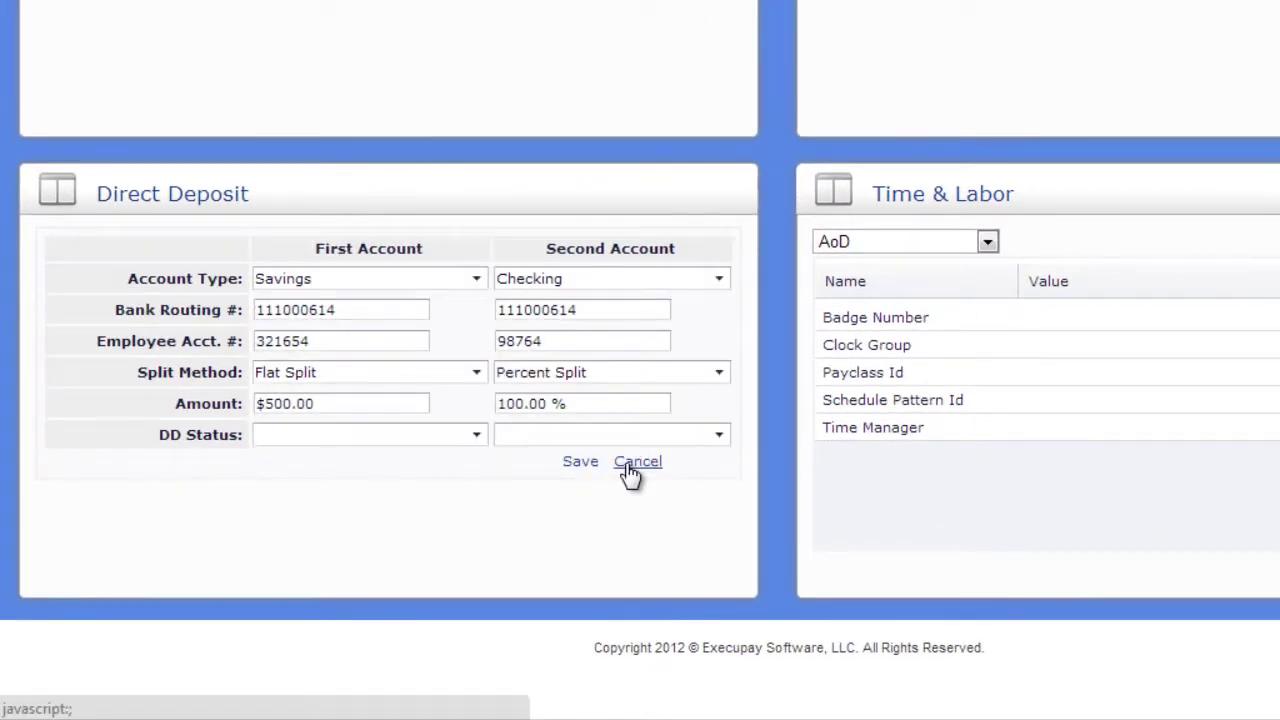
click(473, 378)
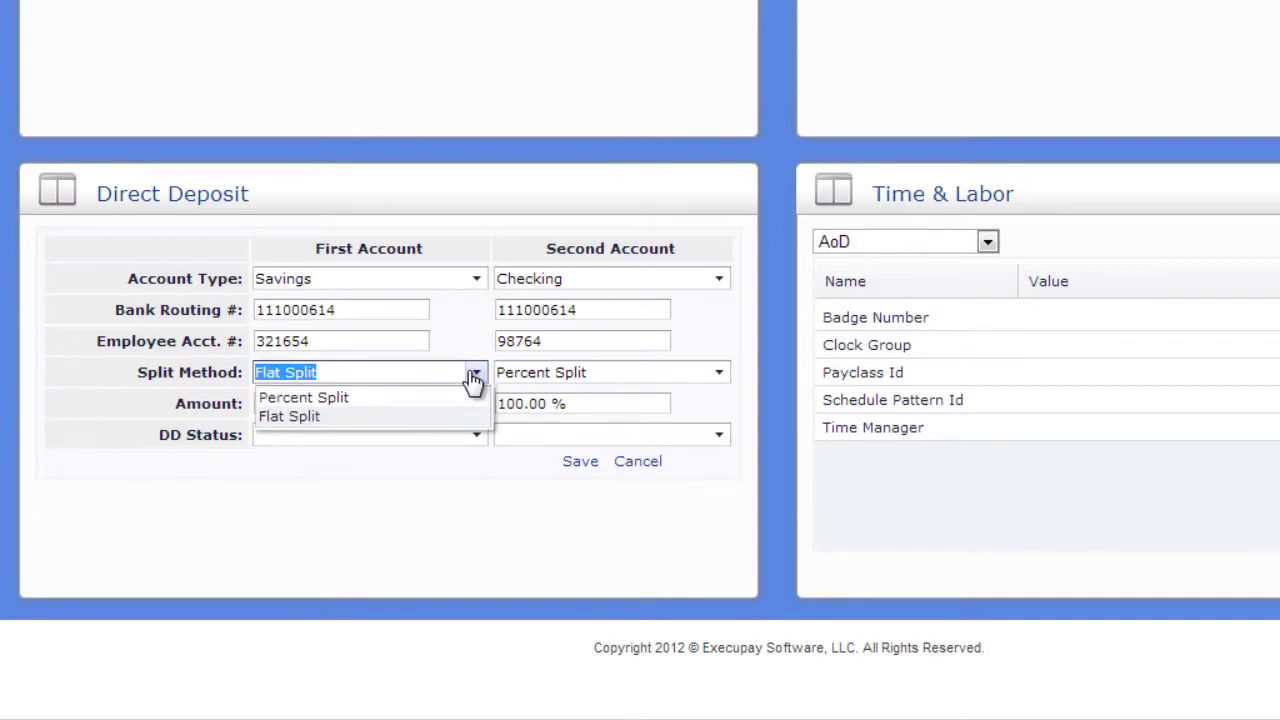
click(473, 378)
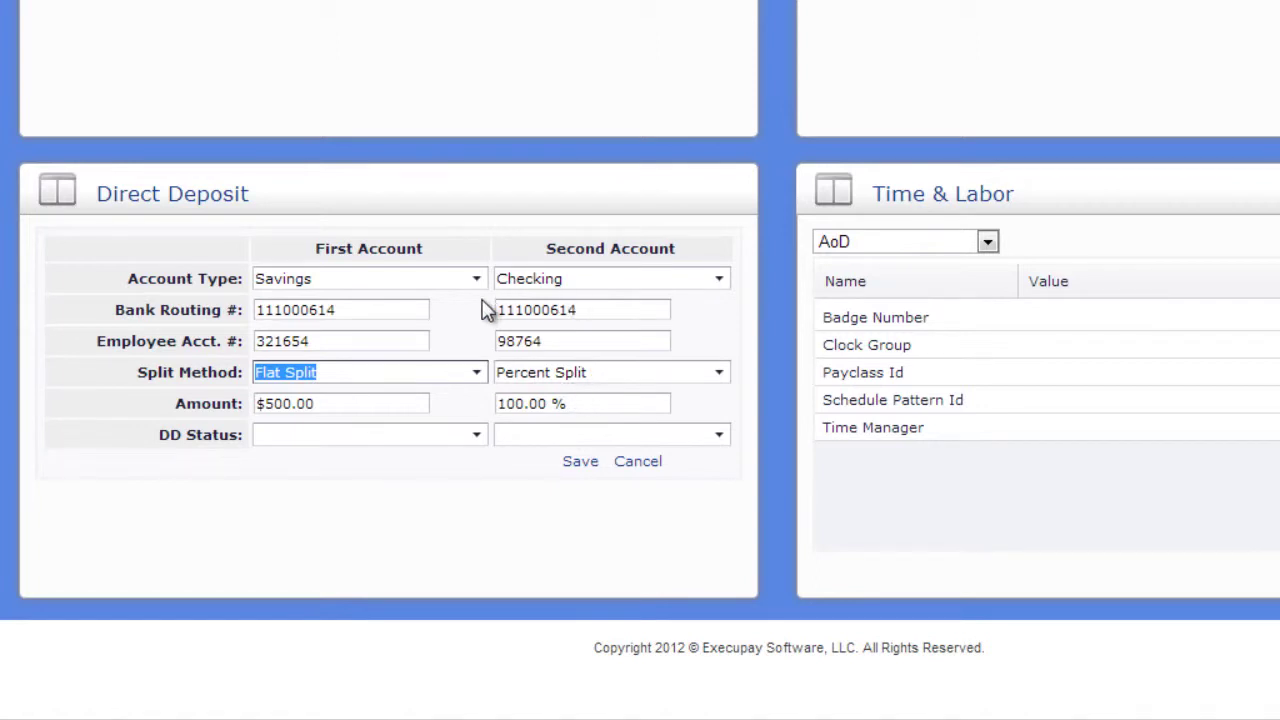
click(476, 372)
click(464, 397)
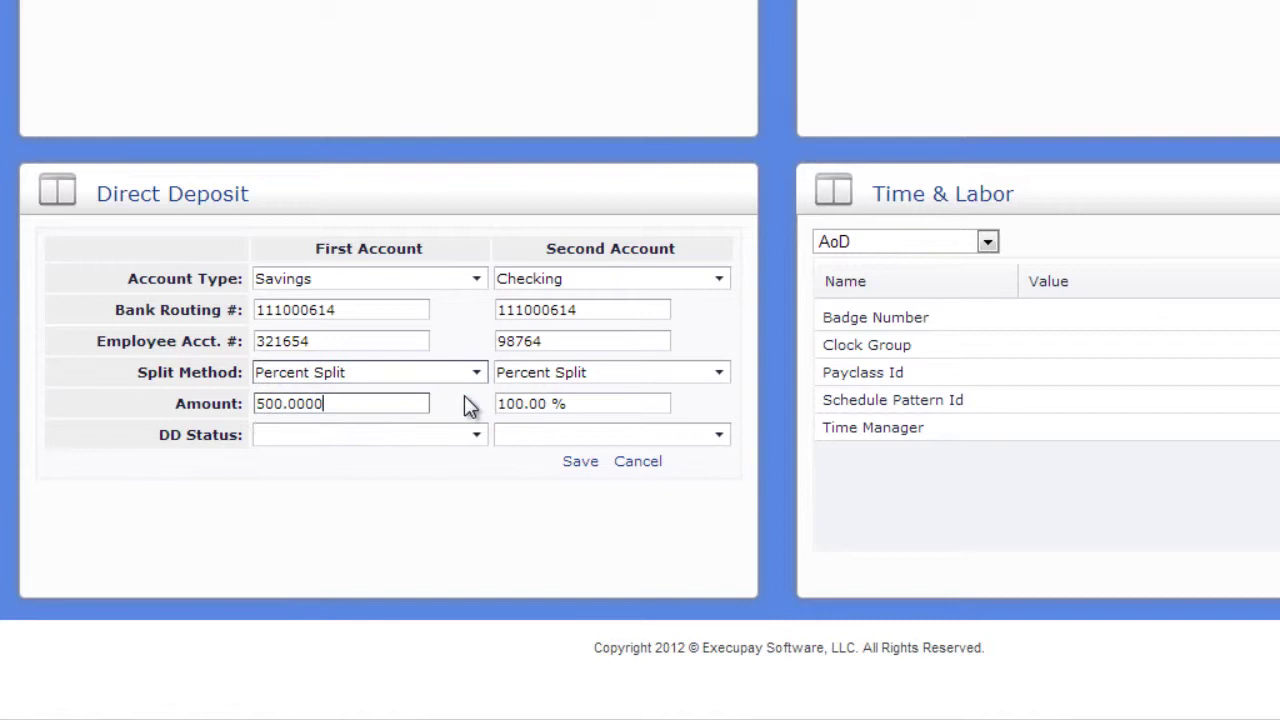
key(Tab)
text(100)
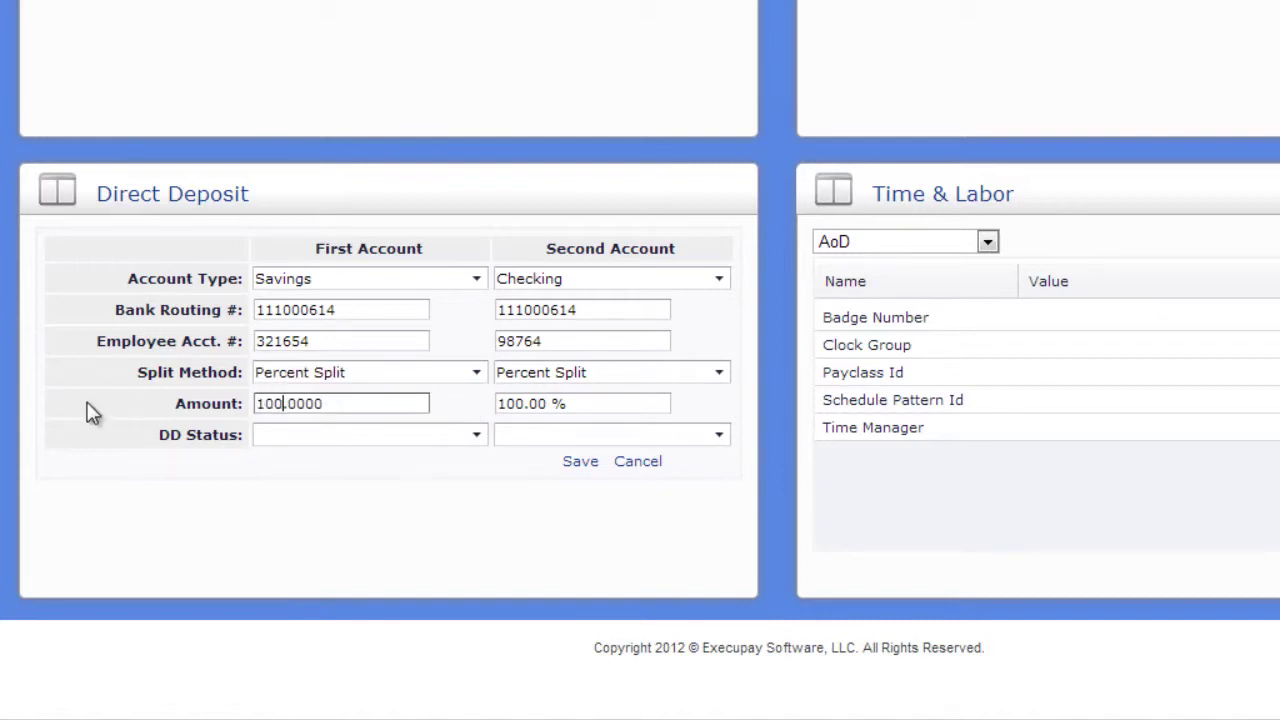
key(BackSpace)
key(BackSpace)
key(Tab)
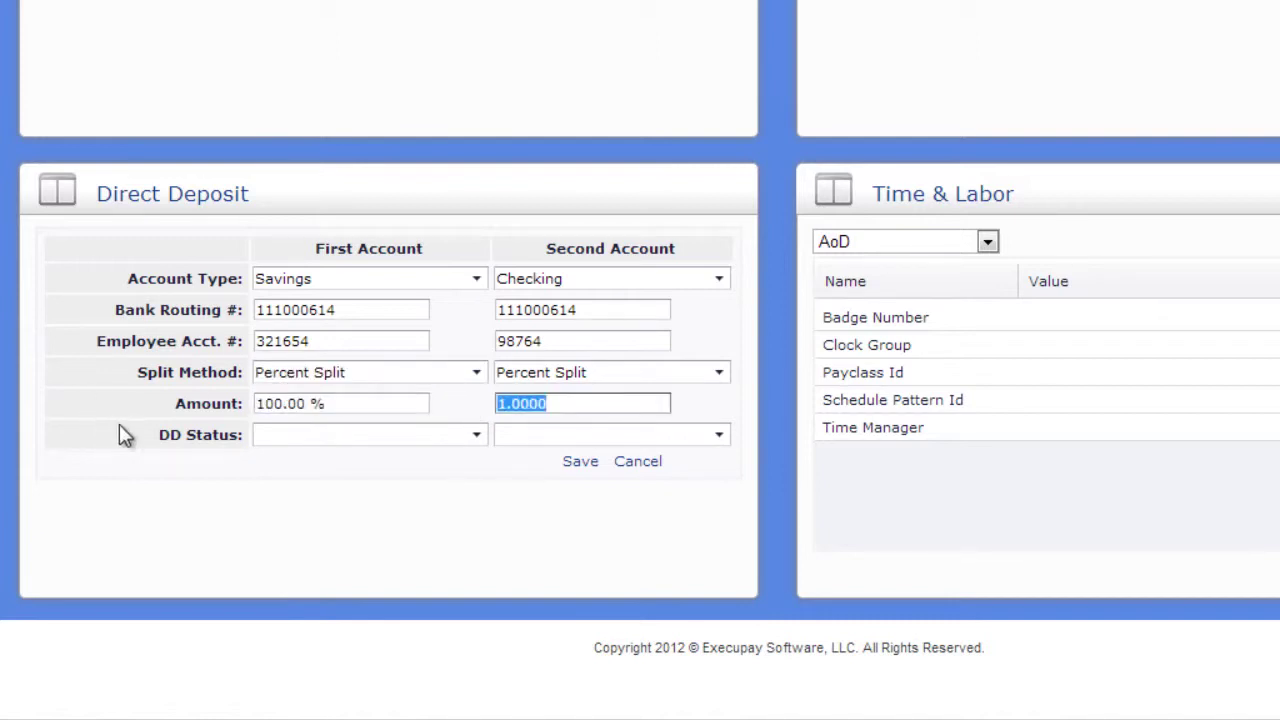
Set the first account back to a $100.00 Flat Split, the second to 100%, and save
click(433, 374)
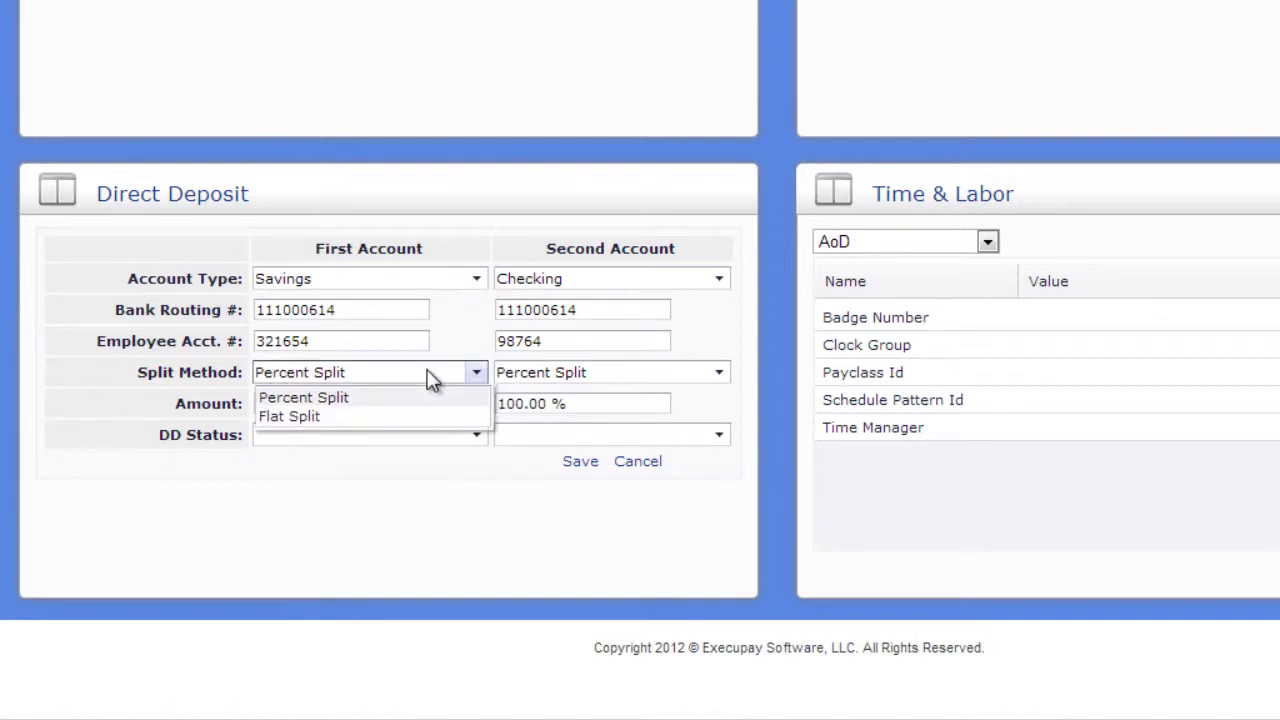
click(364, 416)
click(341, 403)
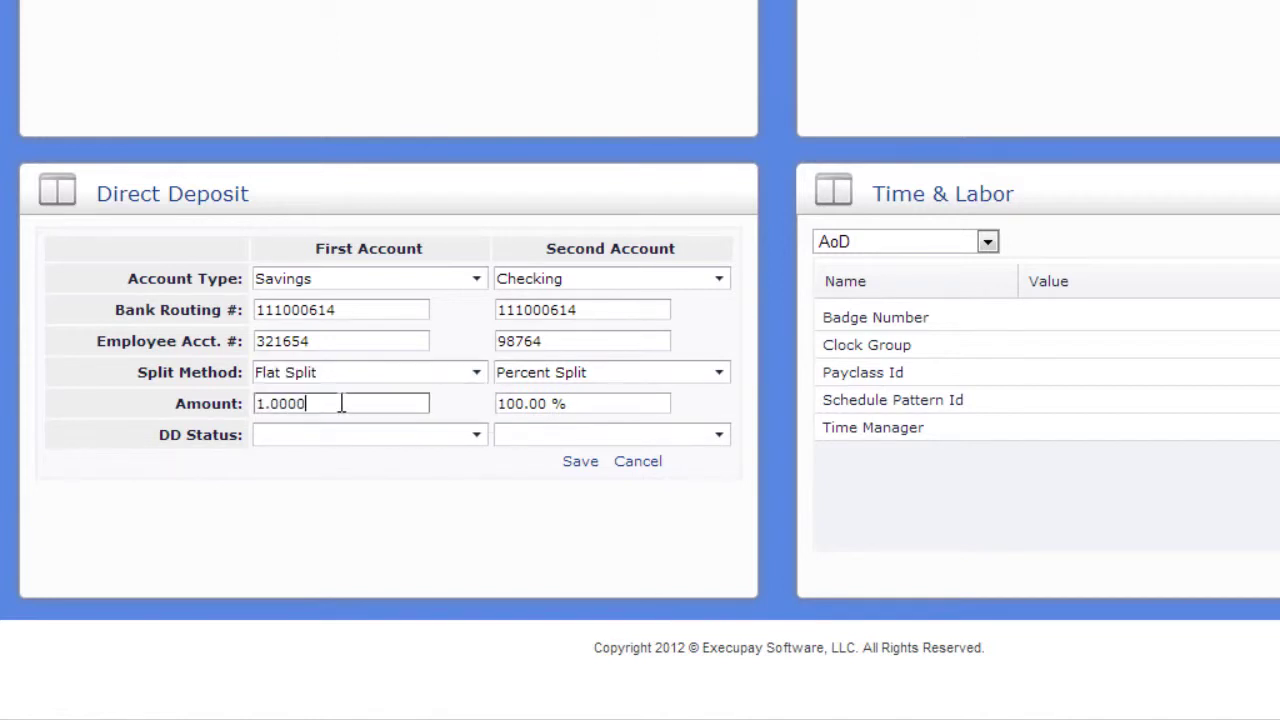
drag(341, 403, 166, 392)
text(100)
key(Tab)
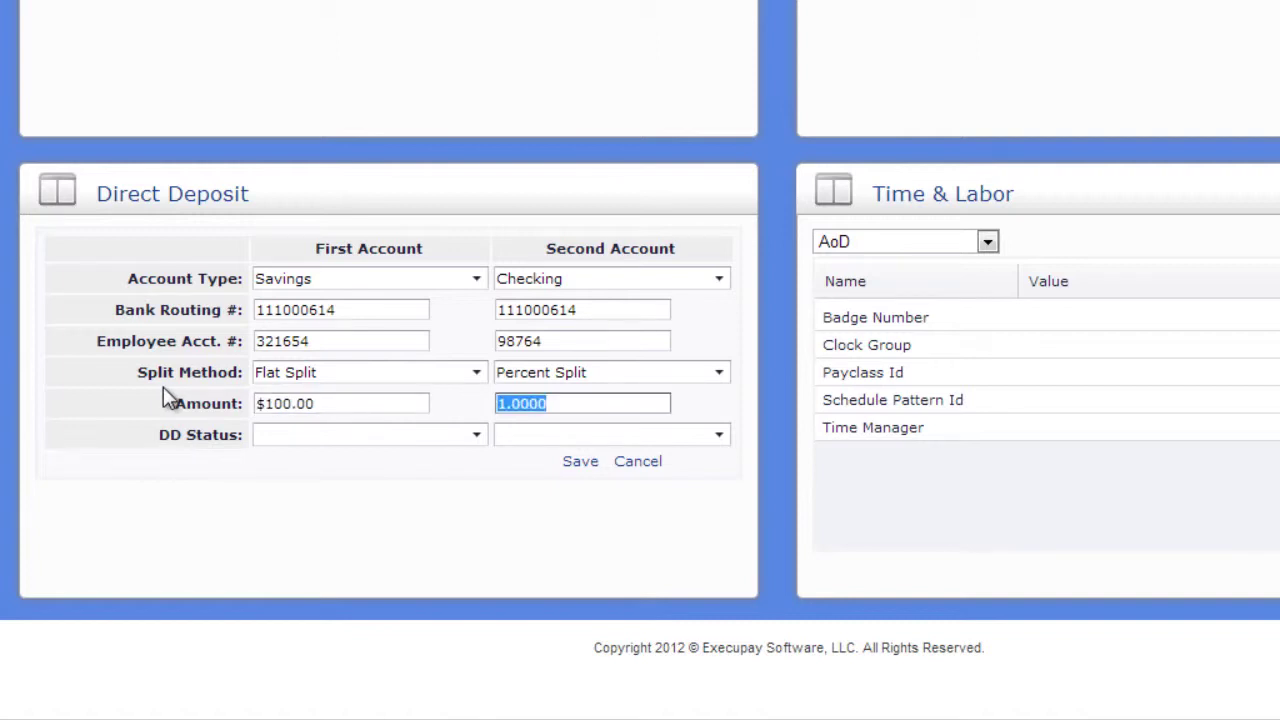
text(100)
key(Tab)
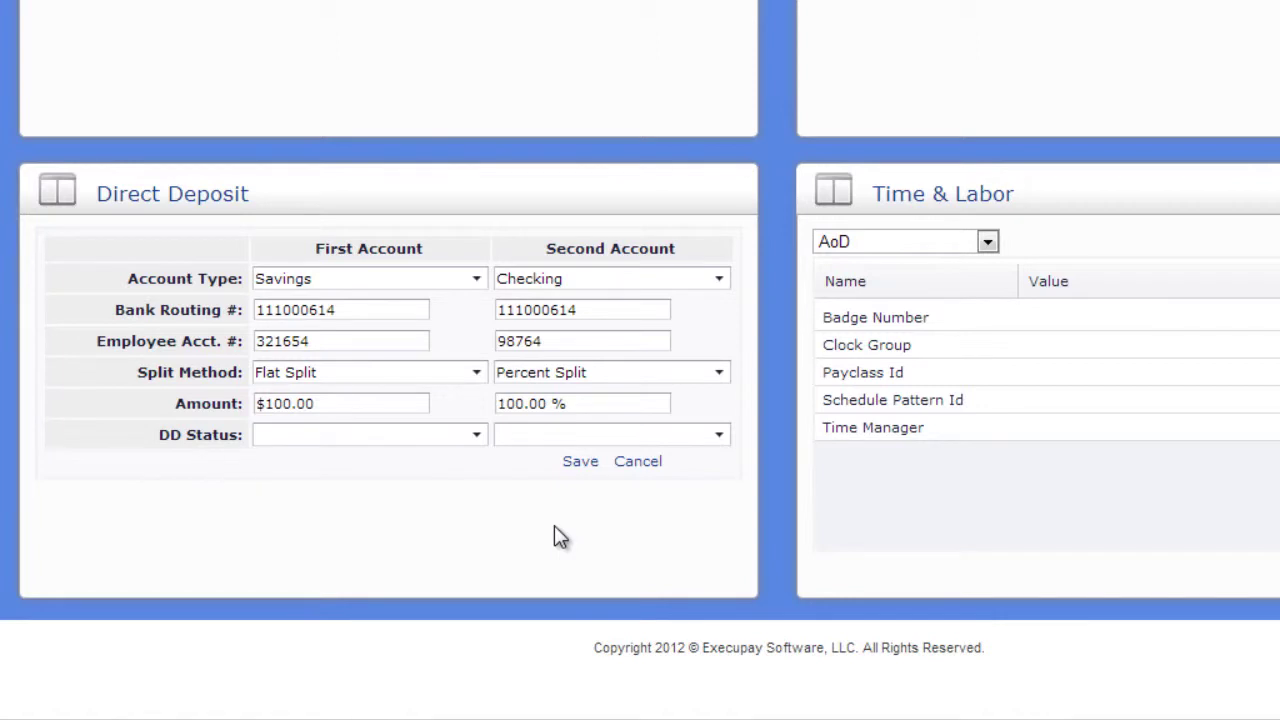
click(580, 463)
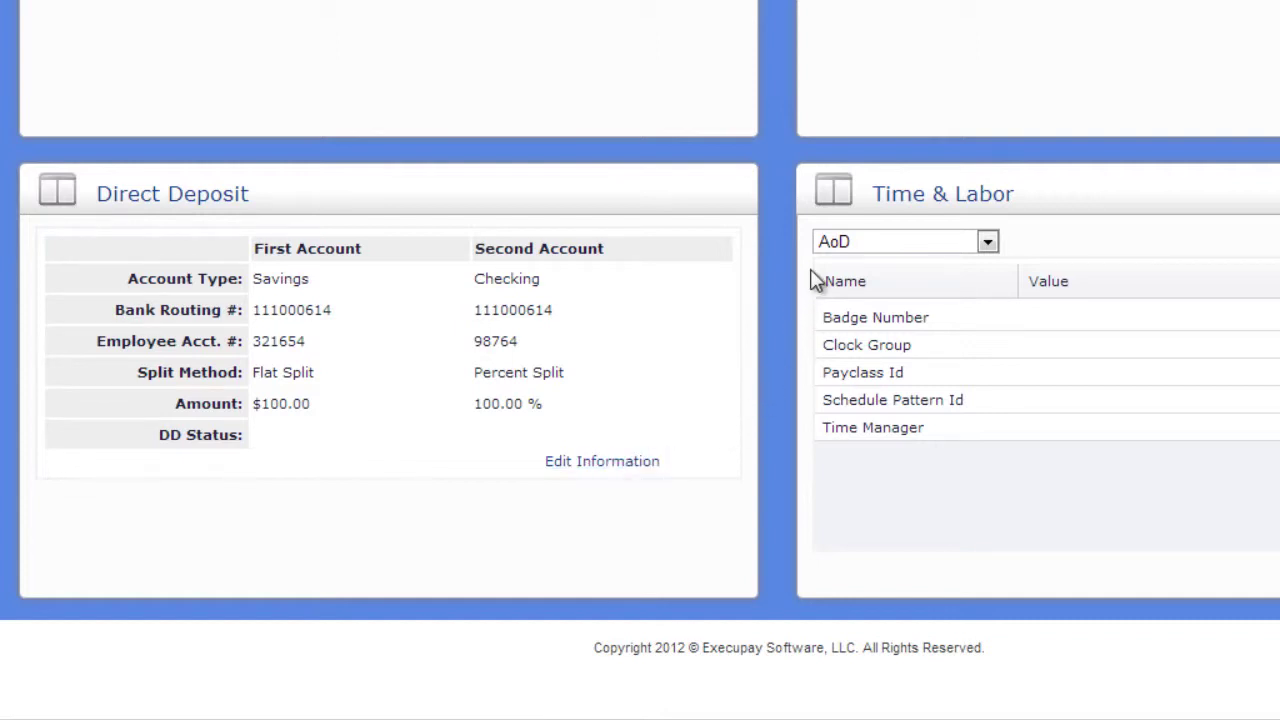
Pick Swipeclock in Time & Labor and save the employee's card number as Card Number2
click(853, 245)
click(895, 286)
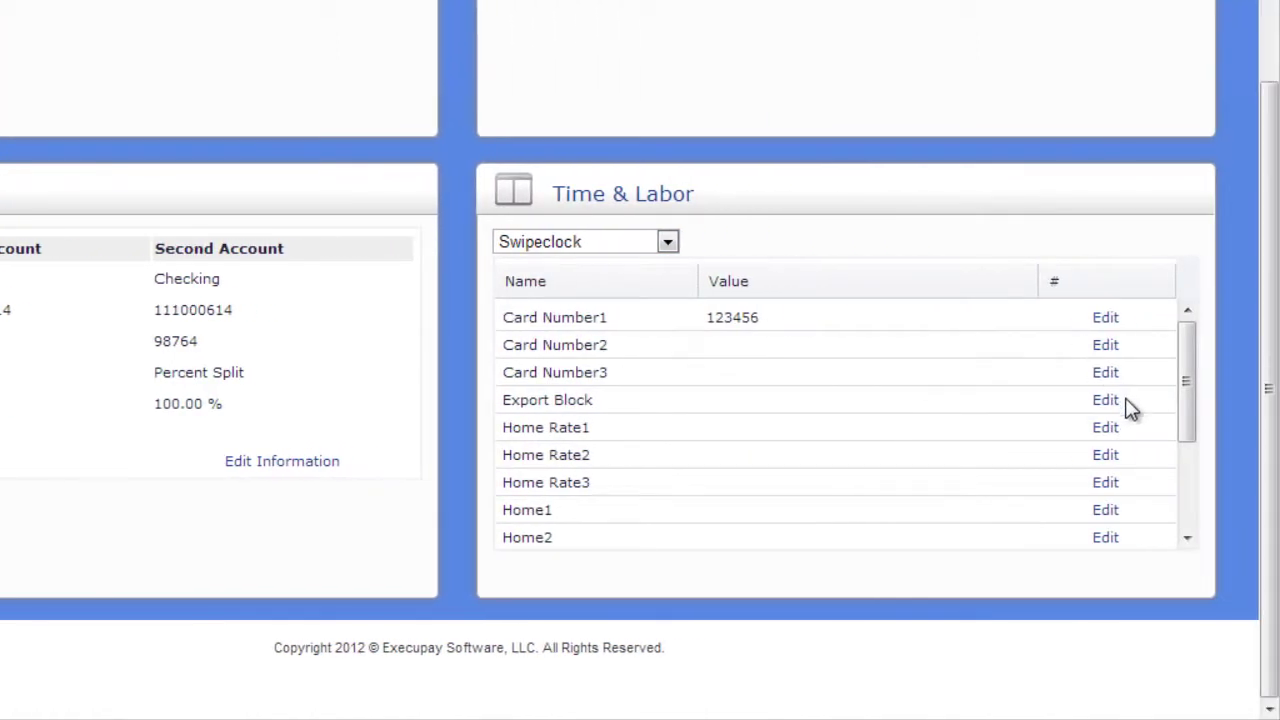
click(1108, 346)
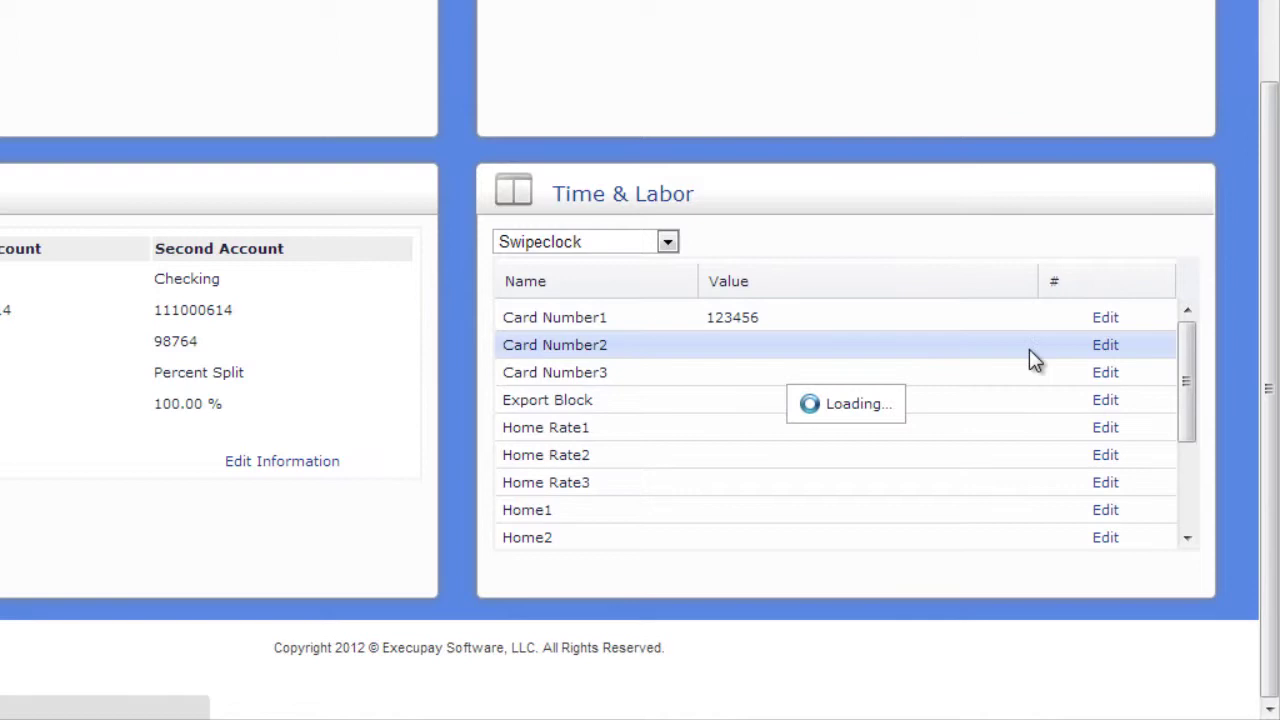
click(861, 350)
text(12335)
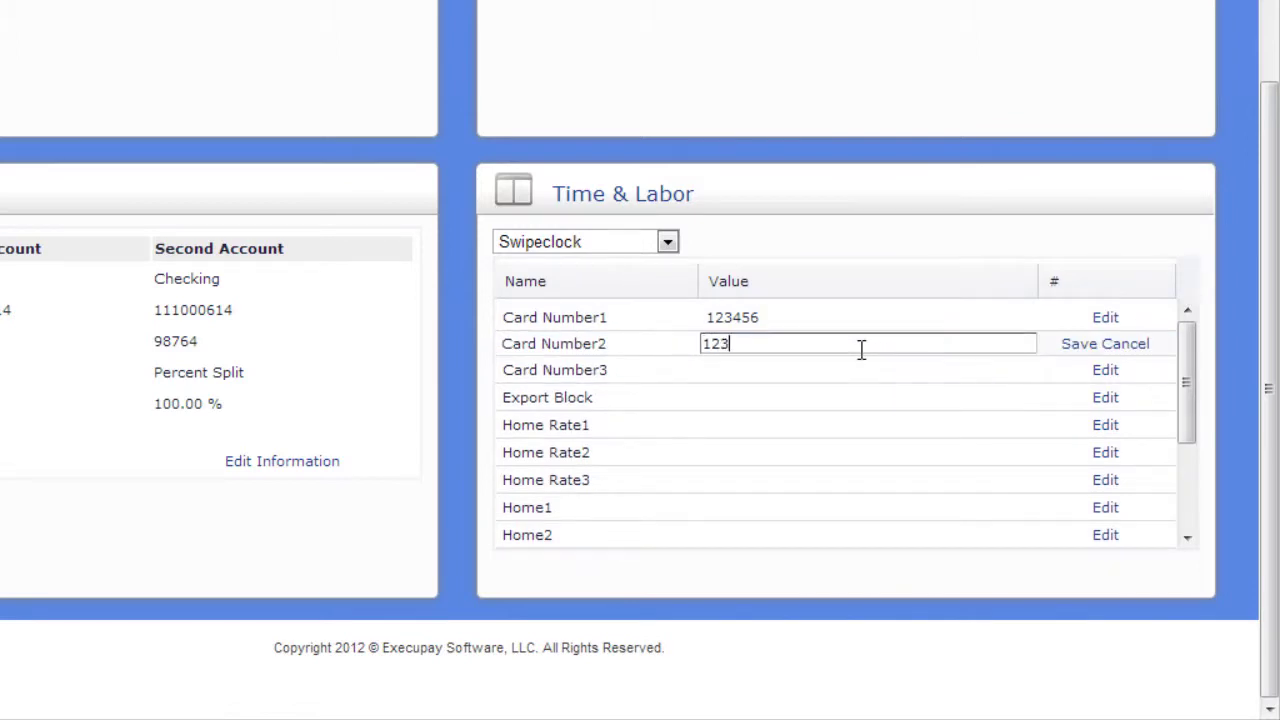
text(5)
click(1087, 362)
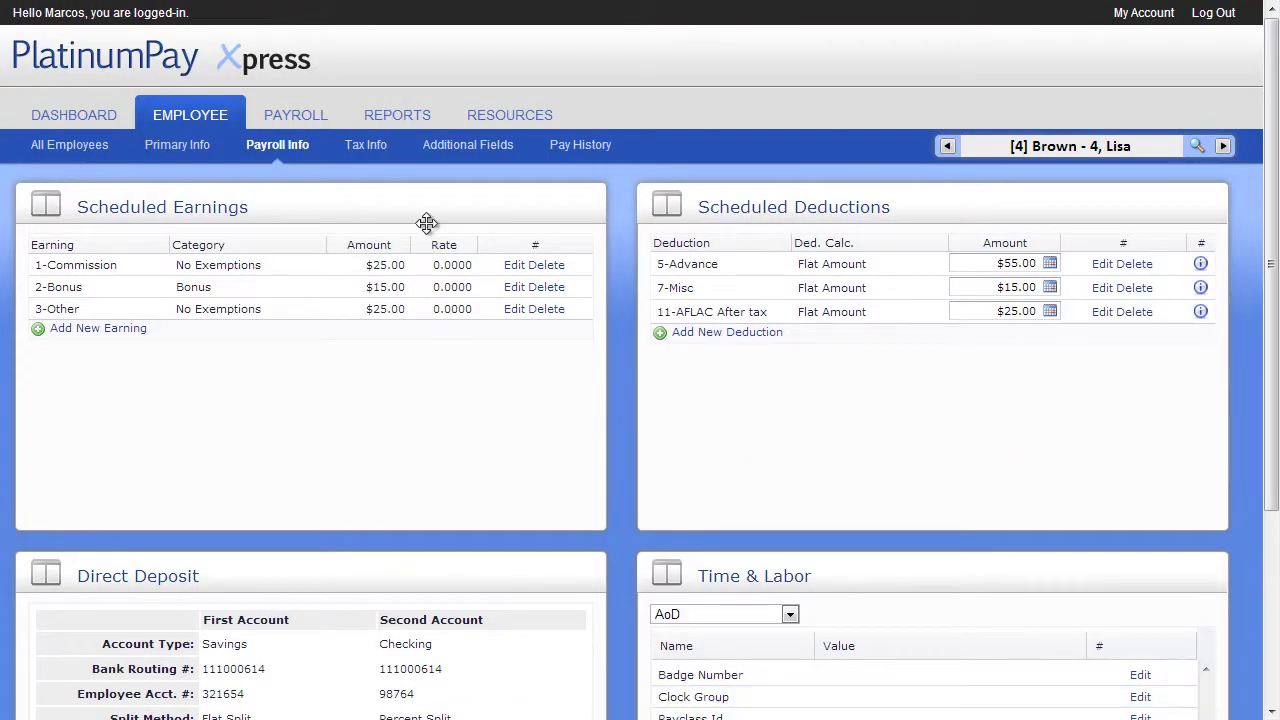
Switch to employee number 6's Tax Info page
click(366, 146)
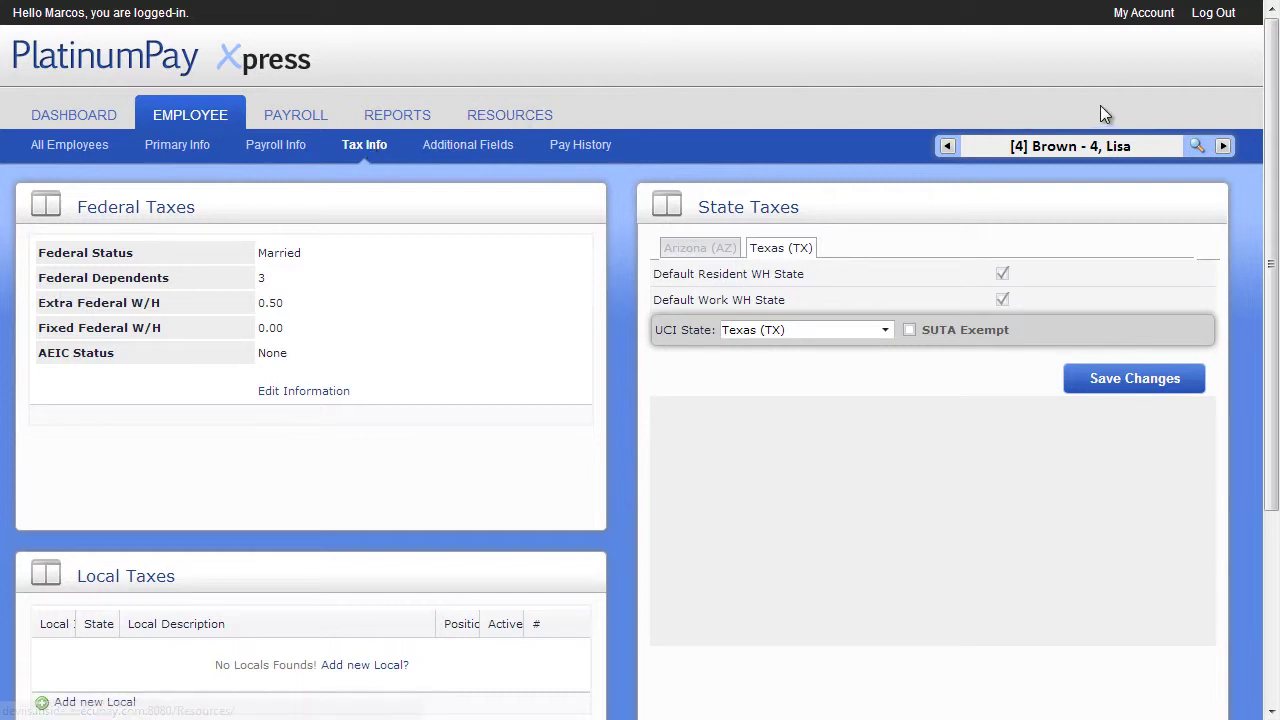
click(1196, 147)
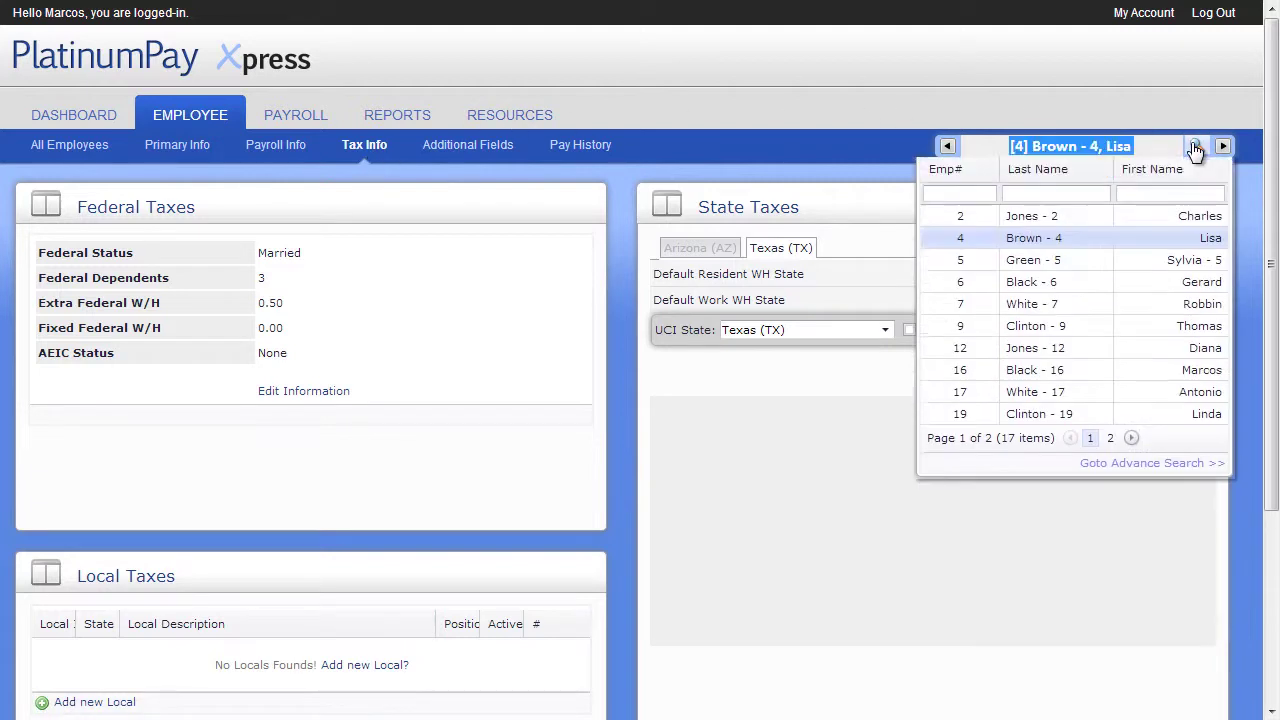
click(1103, 290)
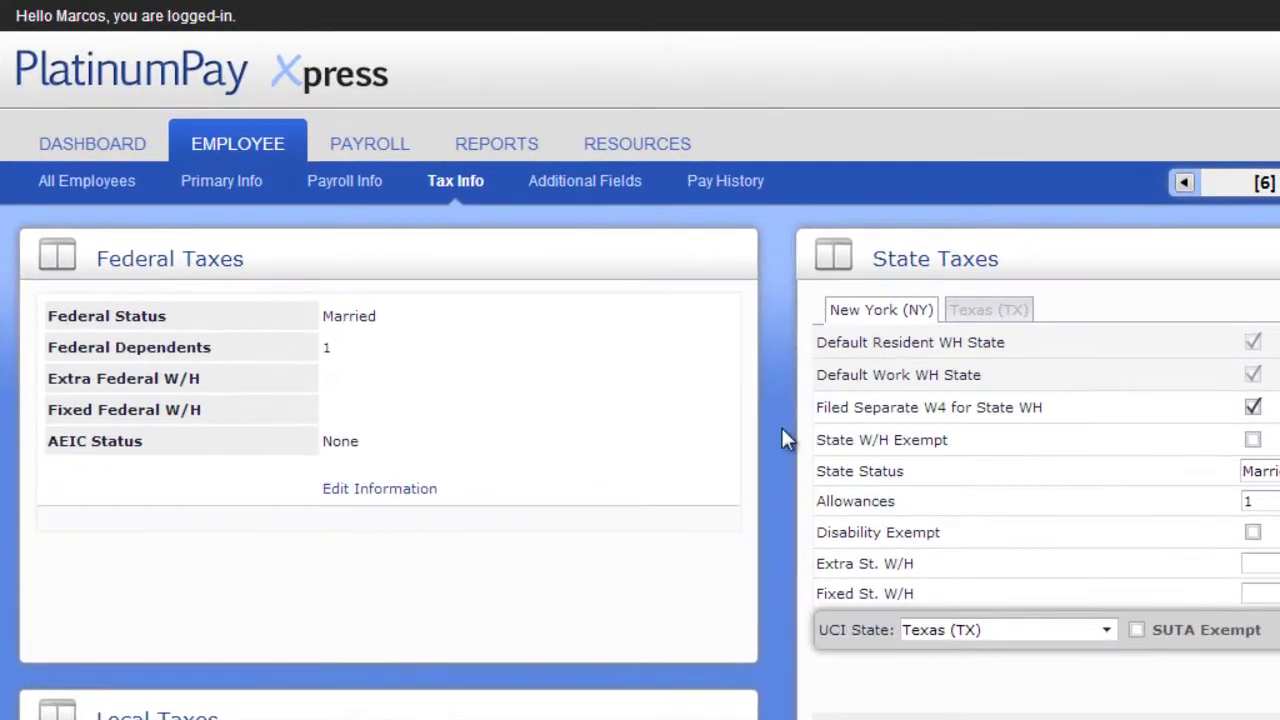
Leave Extra Federal W/H blank, set Fixed Federal W/H to 0.15, and save federal taxes
click(434, 493)
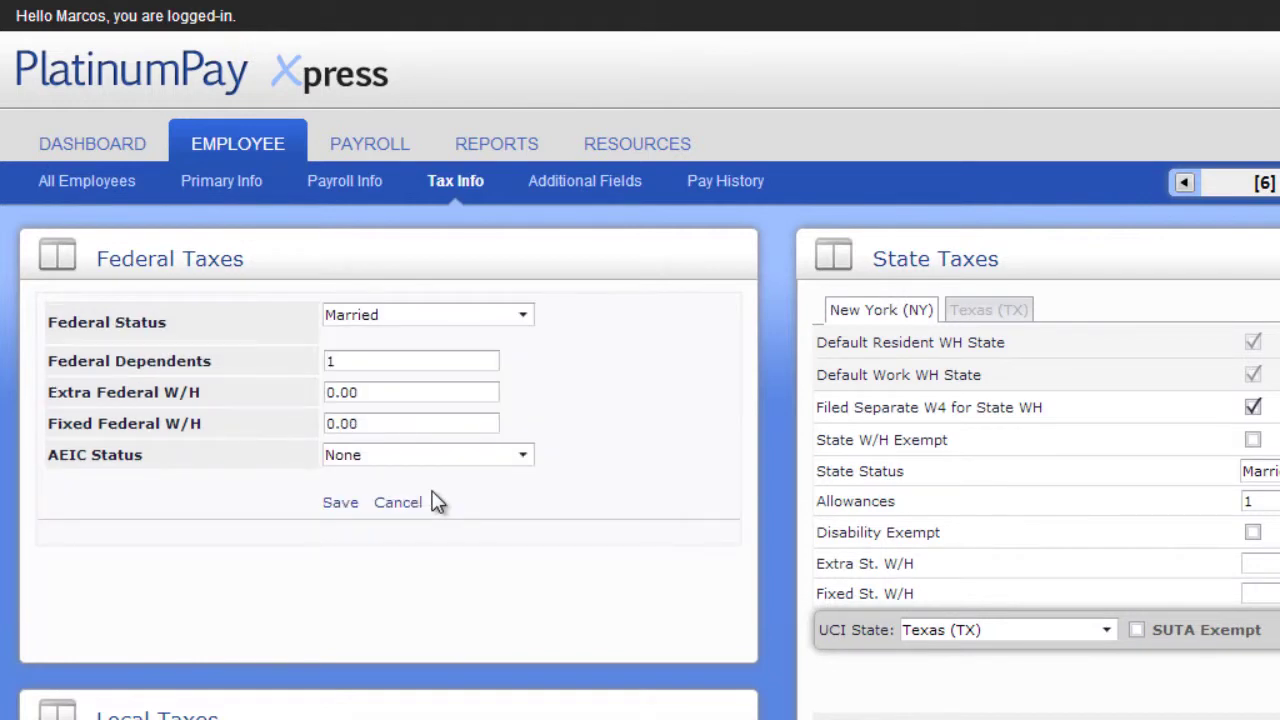
double_click(425, 390)
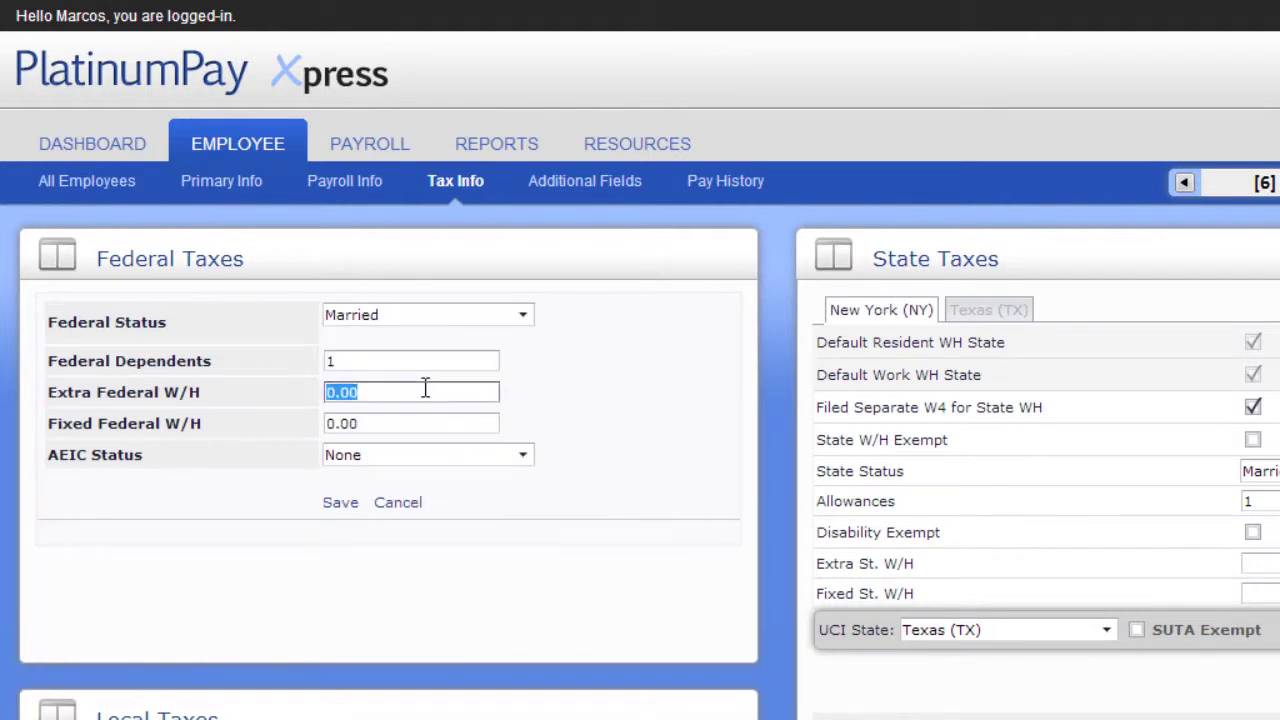
text(150)
key(Tab)
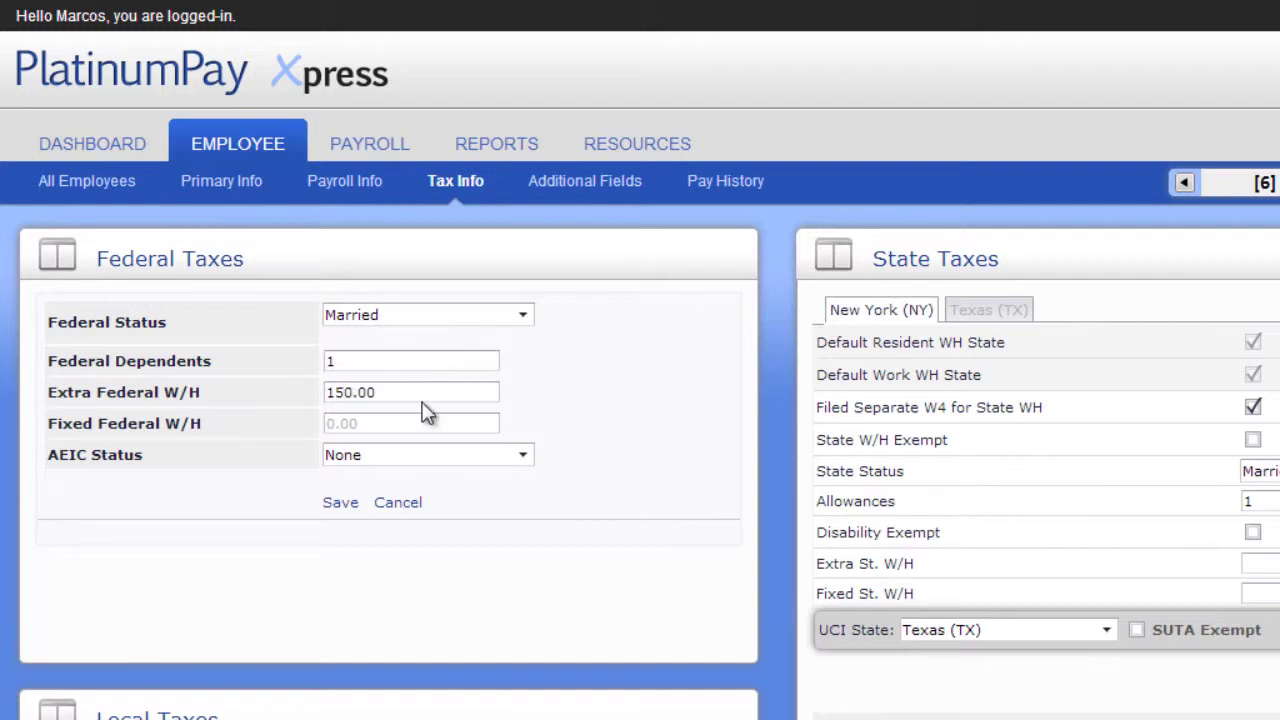
drag(400, 395, 243, 397)
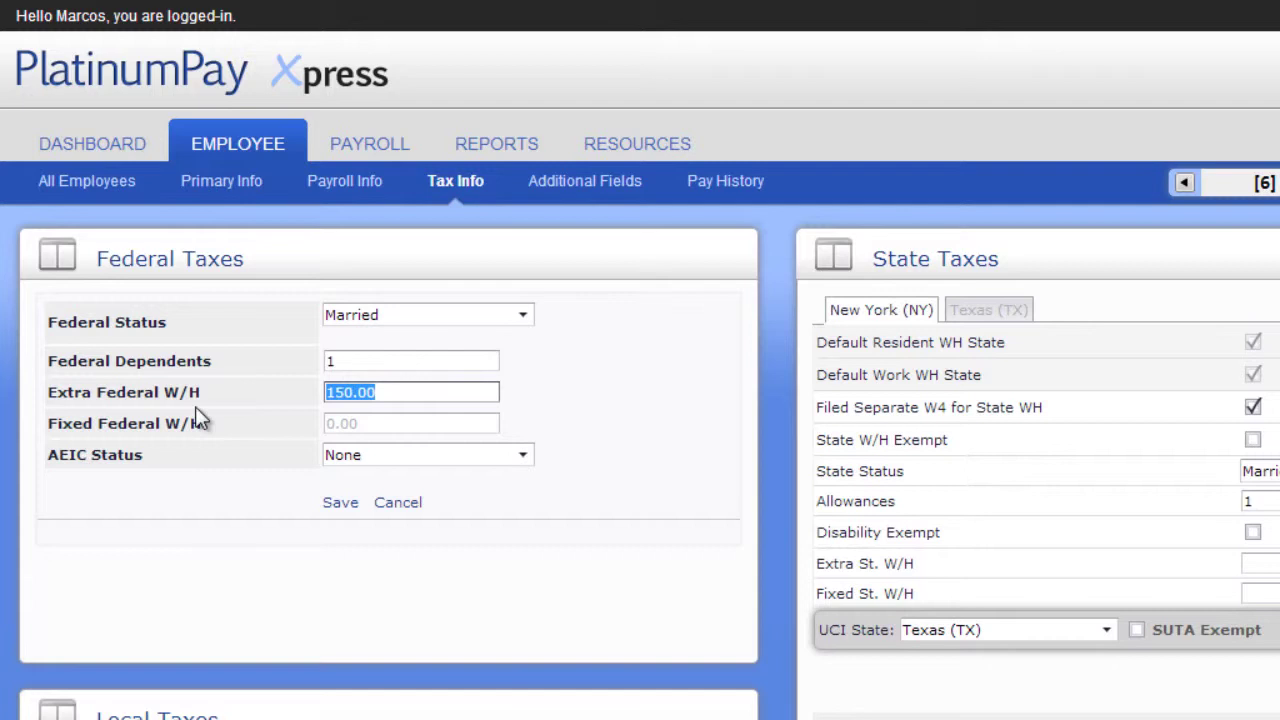
key(BackSpace)
drag(351, 423, 214, 420)
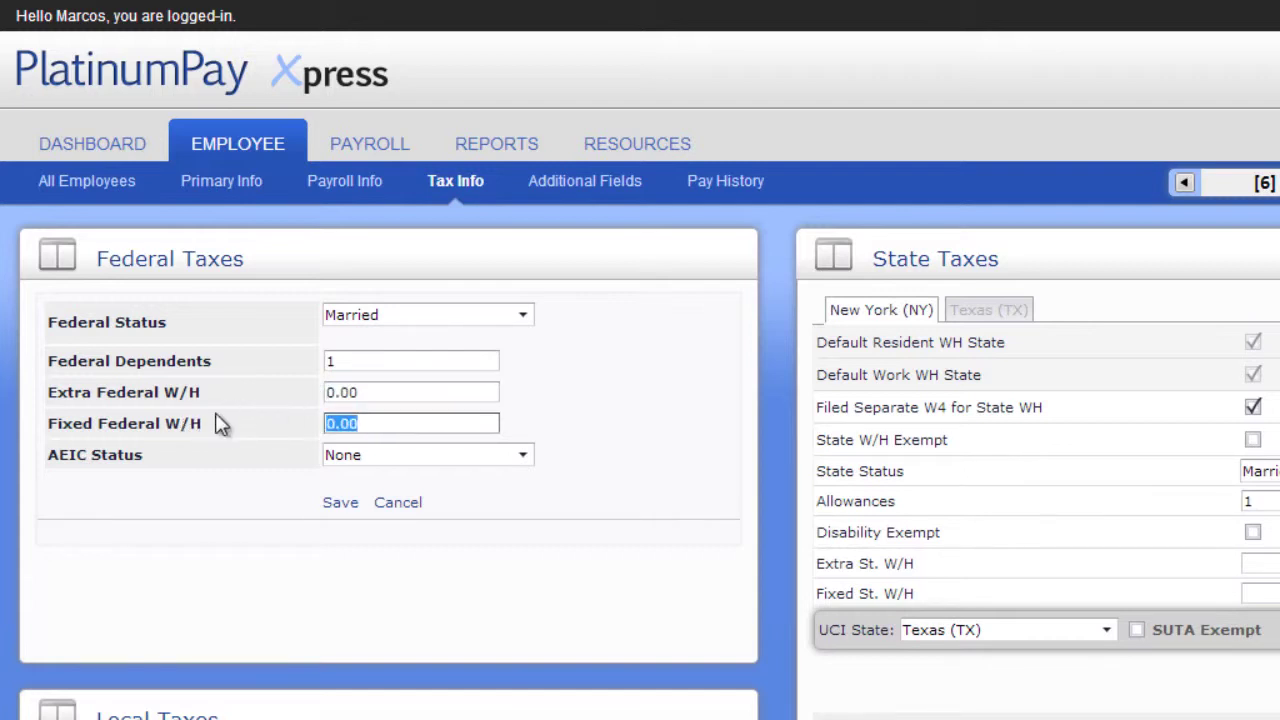
text(0.15)
key(Tab)
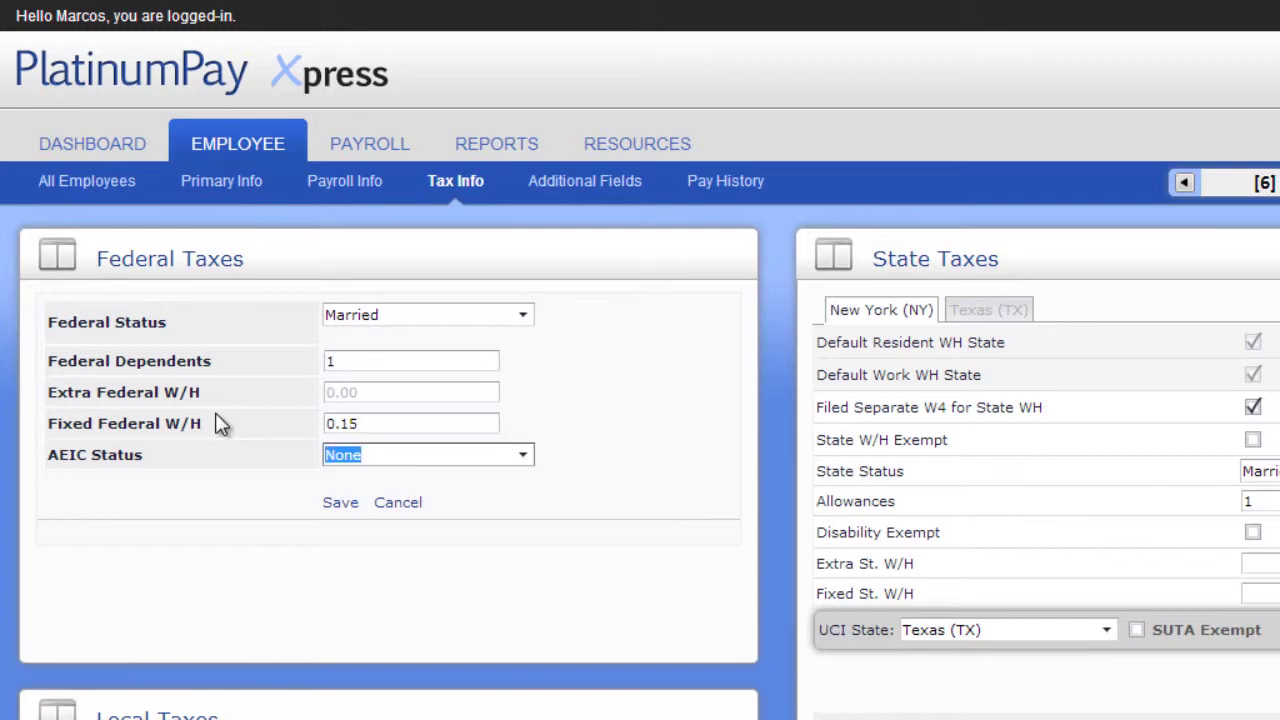
click(339, 506)
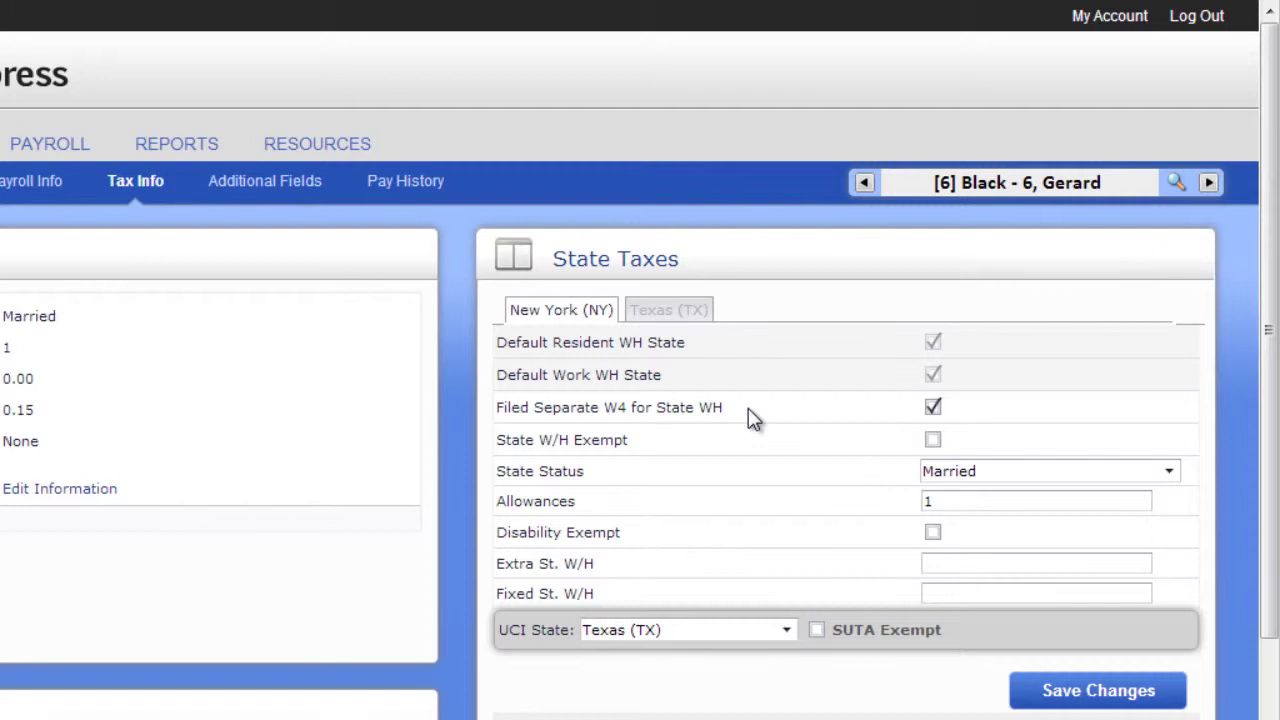
Save the New York state taxes (Married, 1 allowance) and scroll down to Local Taxes
click(954, 565)
click(1050, 690)
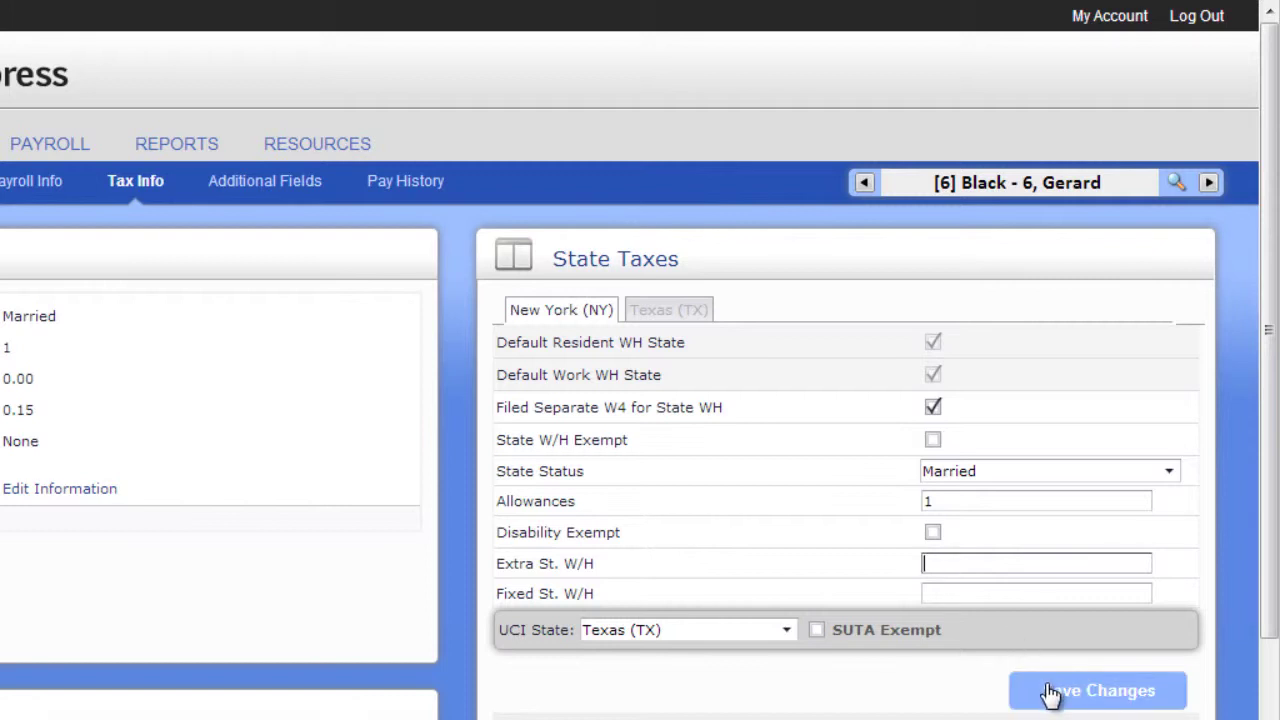
scroll(865, 702, down, 2)
scroll(865, 702, down, 2)
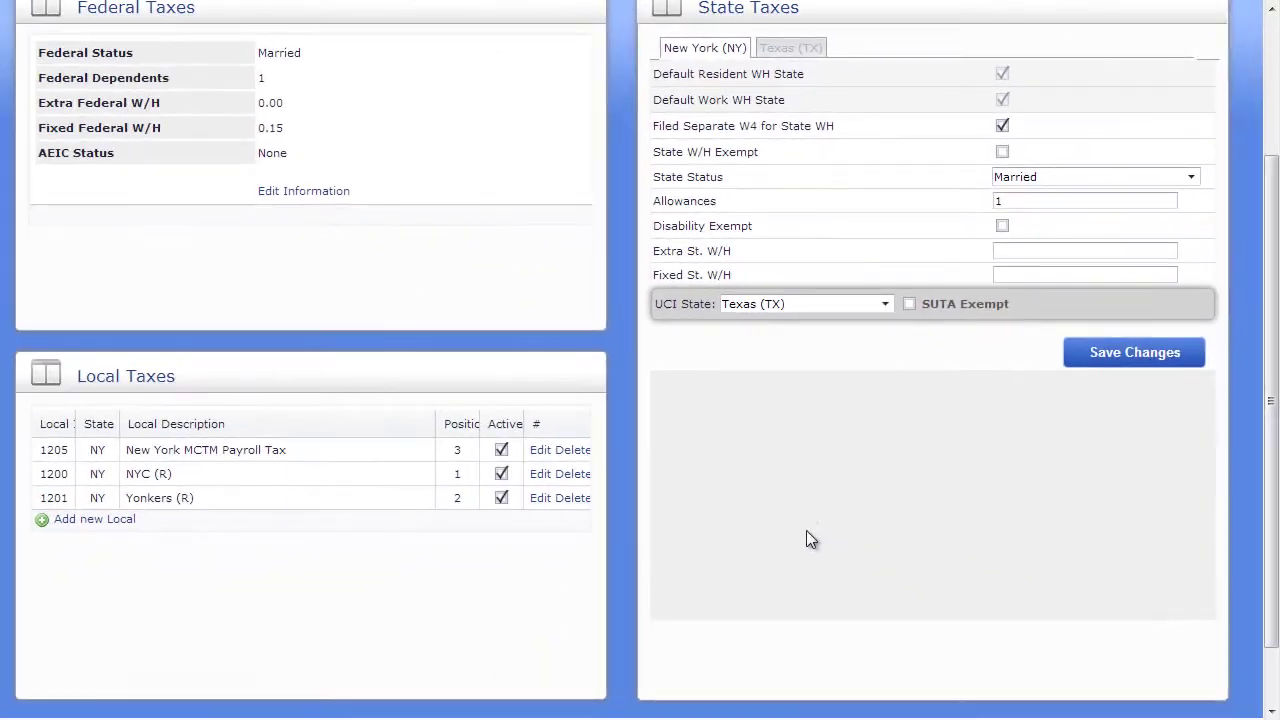
click(539, 452)
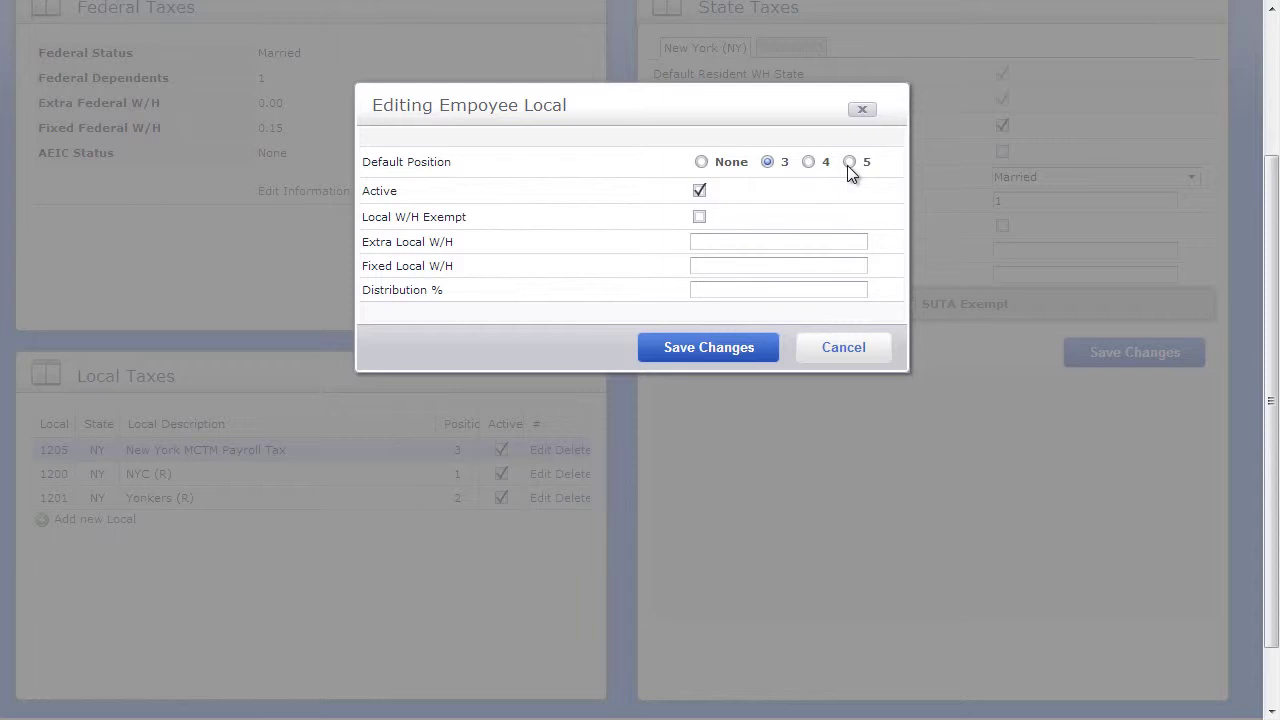
click(870, 352)
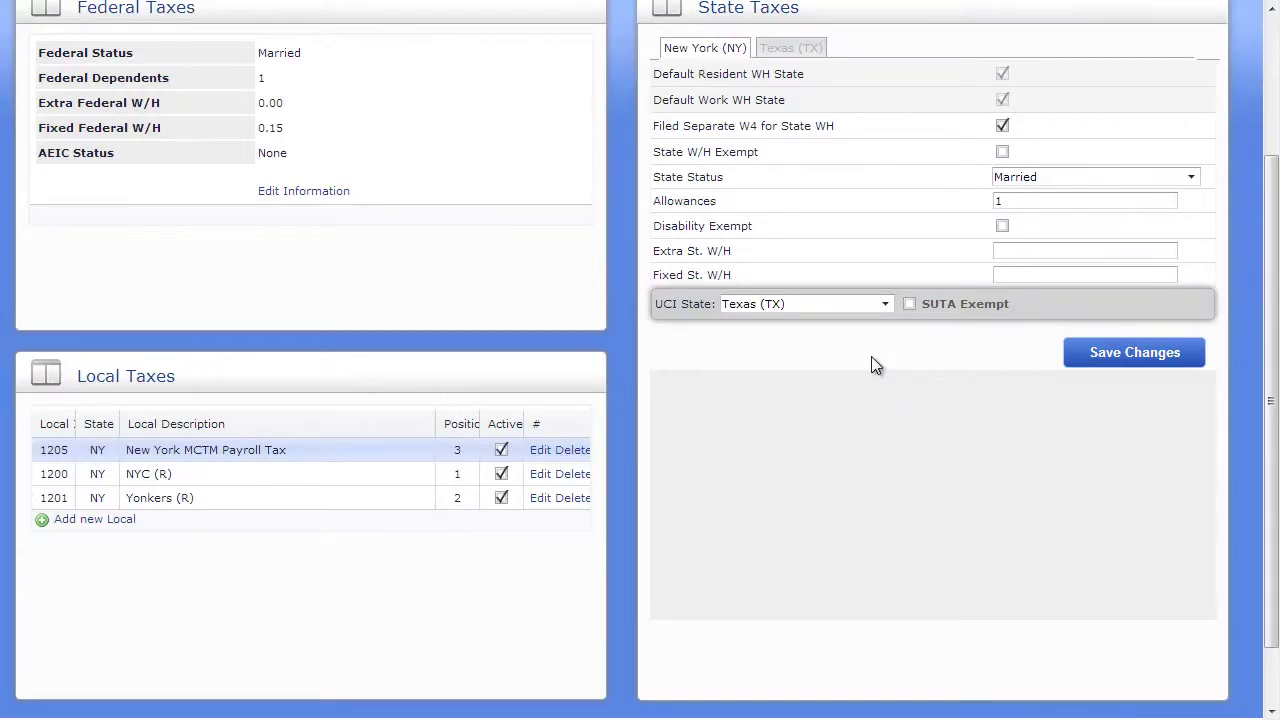
Add a 1-401k Match memo with amount 0.03 (3% of gross) under Additional Fields
scroll(871, 363, up, 3)
click(486, 143)
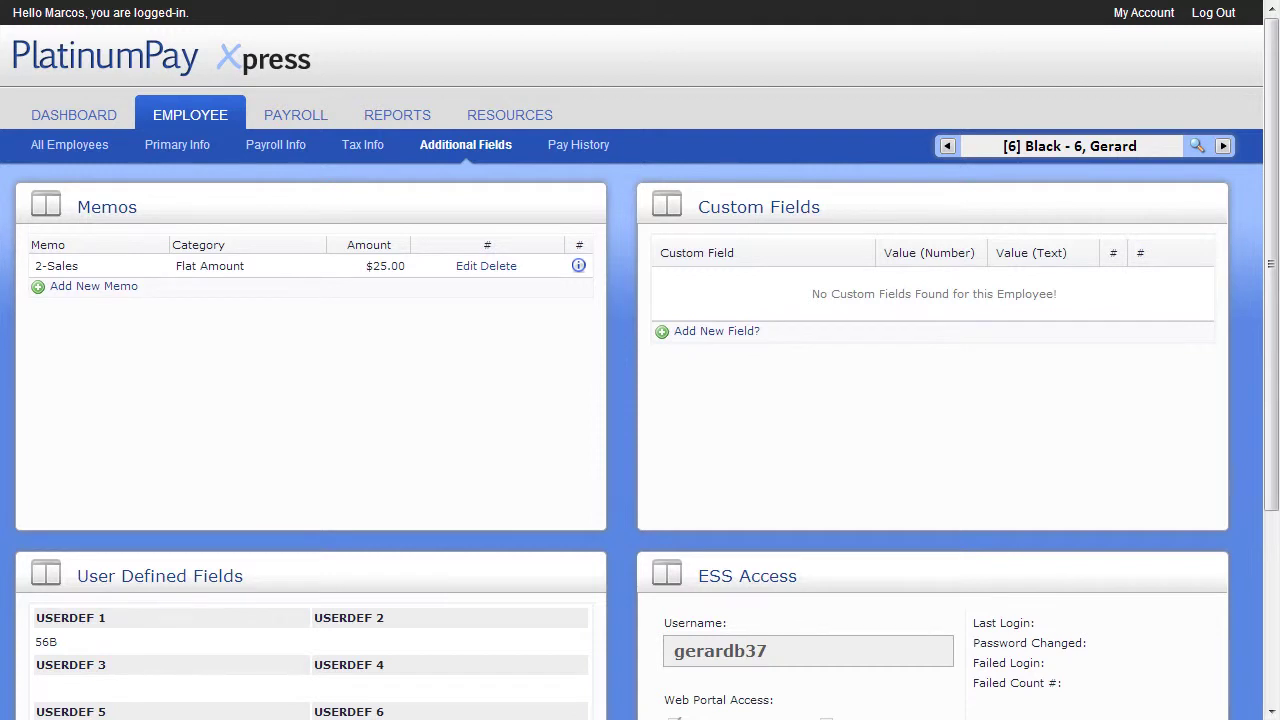
click(120, 289)
click(145, 267)
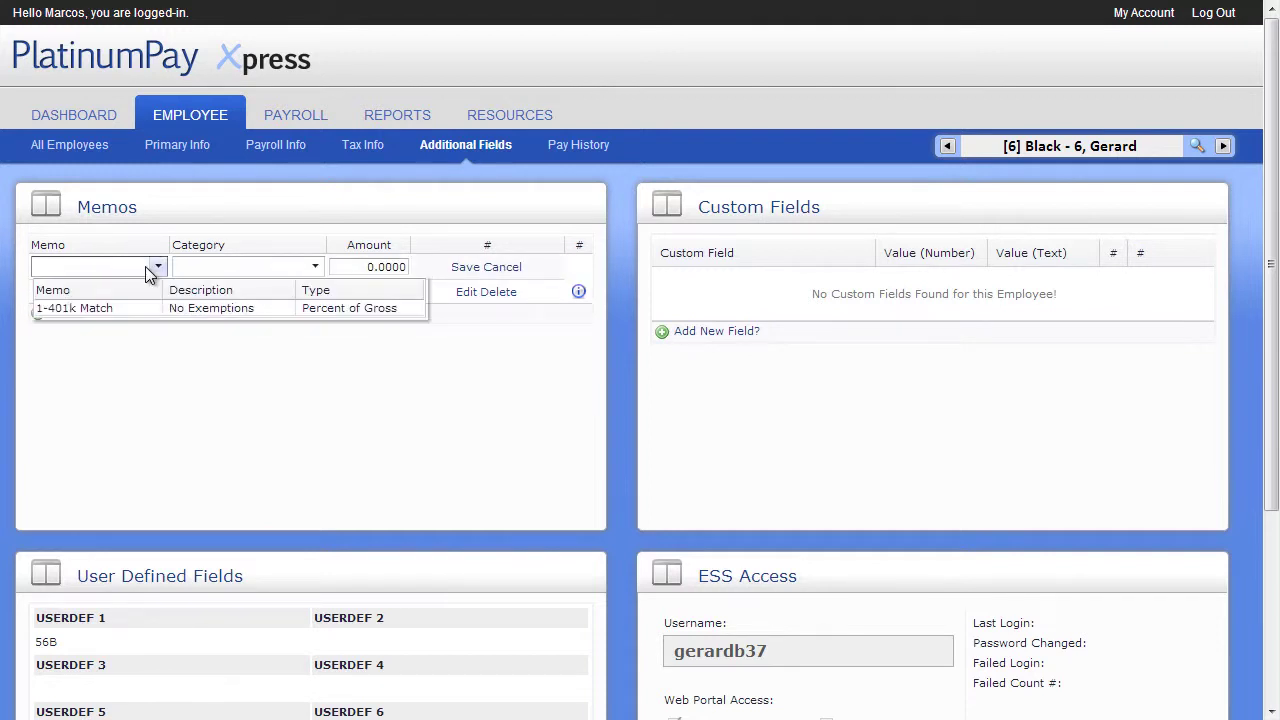
click(125, 310)
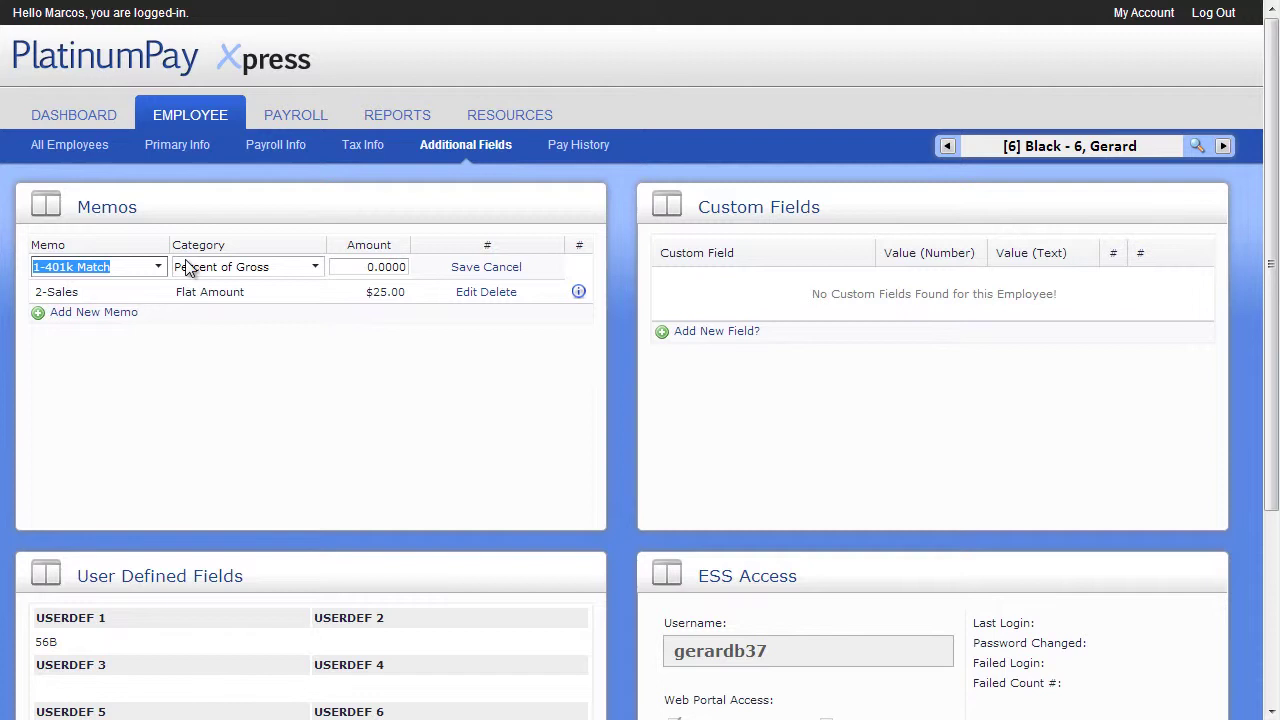
drag(354, 267, 432, 272)
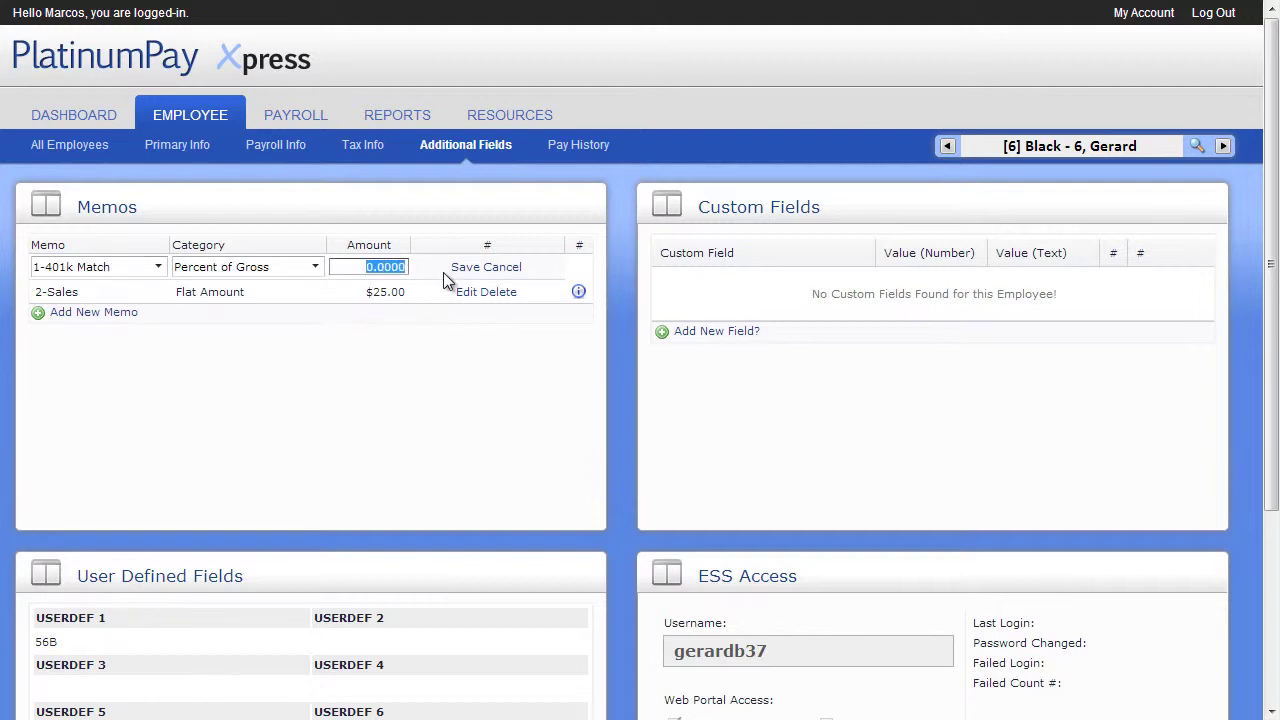
text(0.03)
click(465, 270)
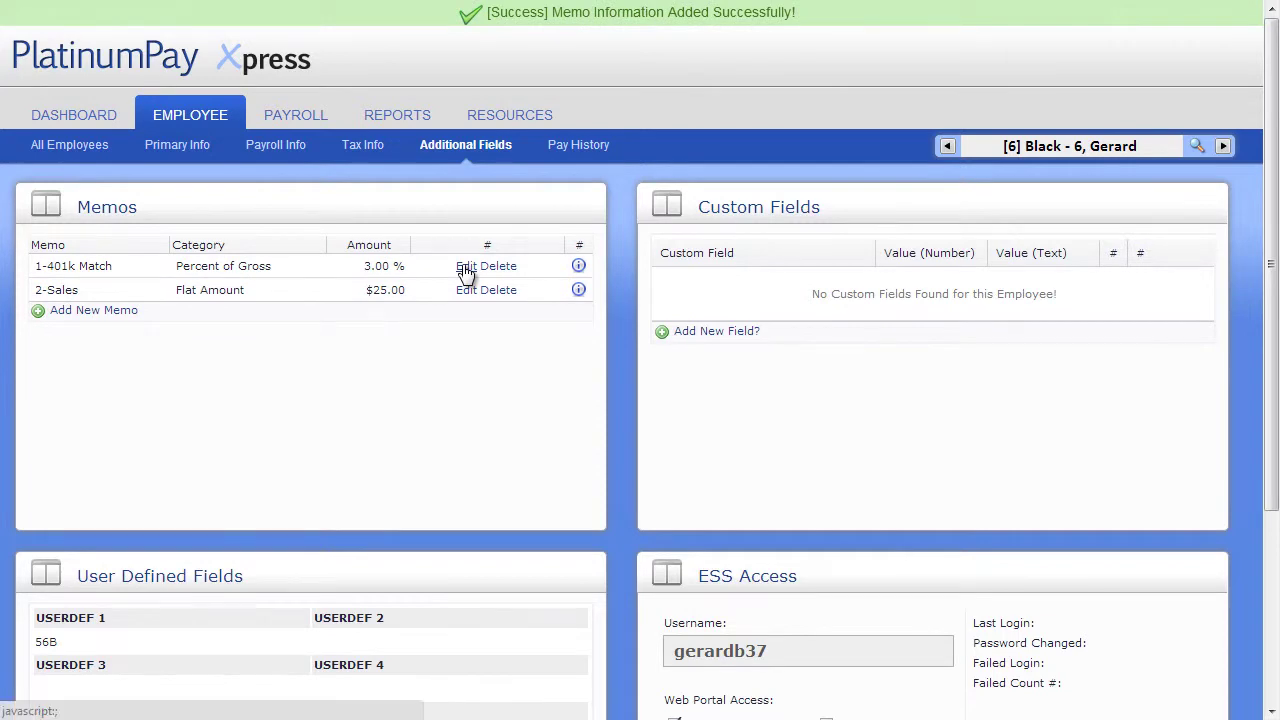
scroll(463, 272, down, 3)
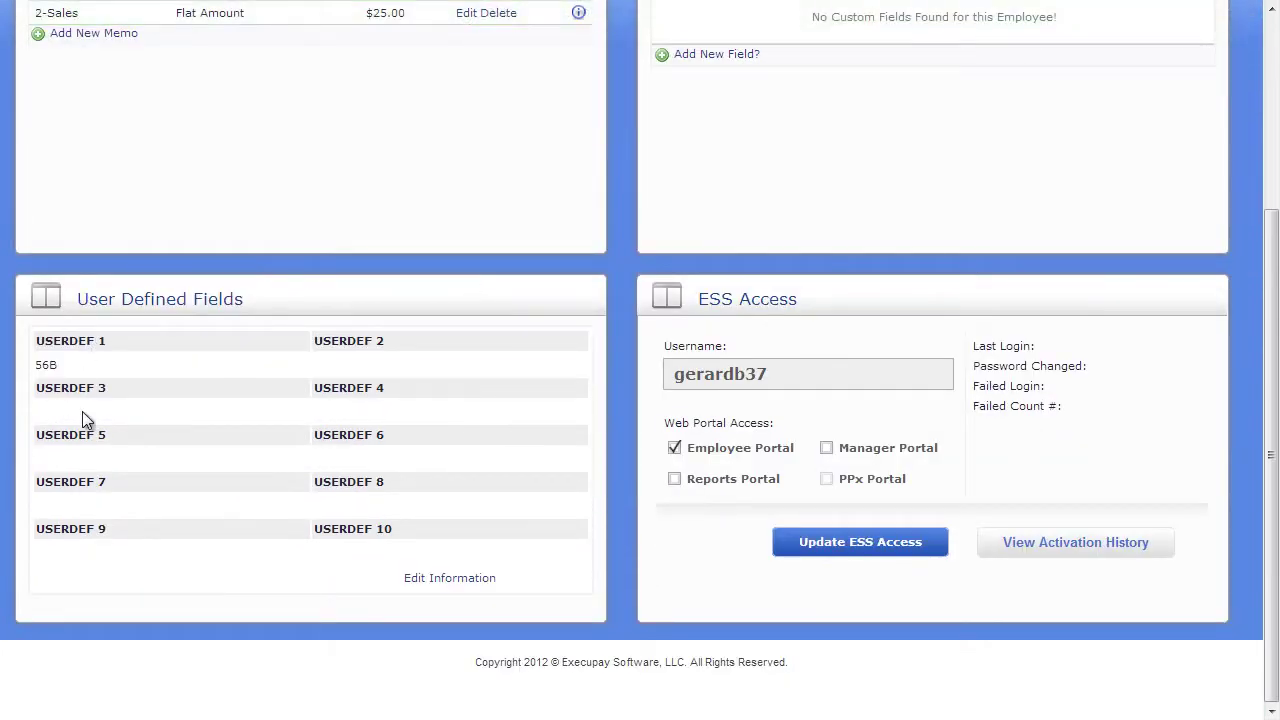
Enter abc in the USERDEF 3 user defined field and save it
click(429, 575)
click(176, 410)
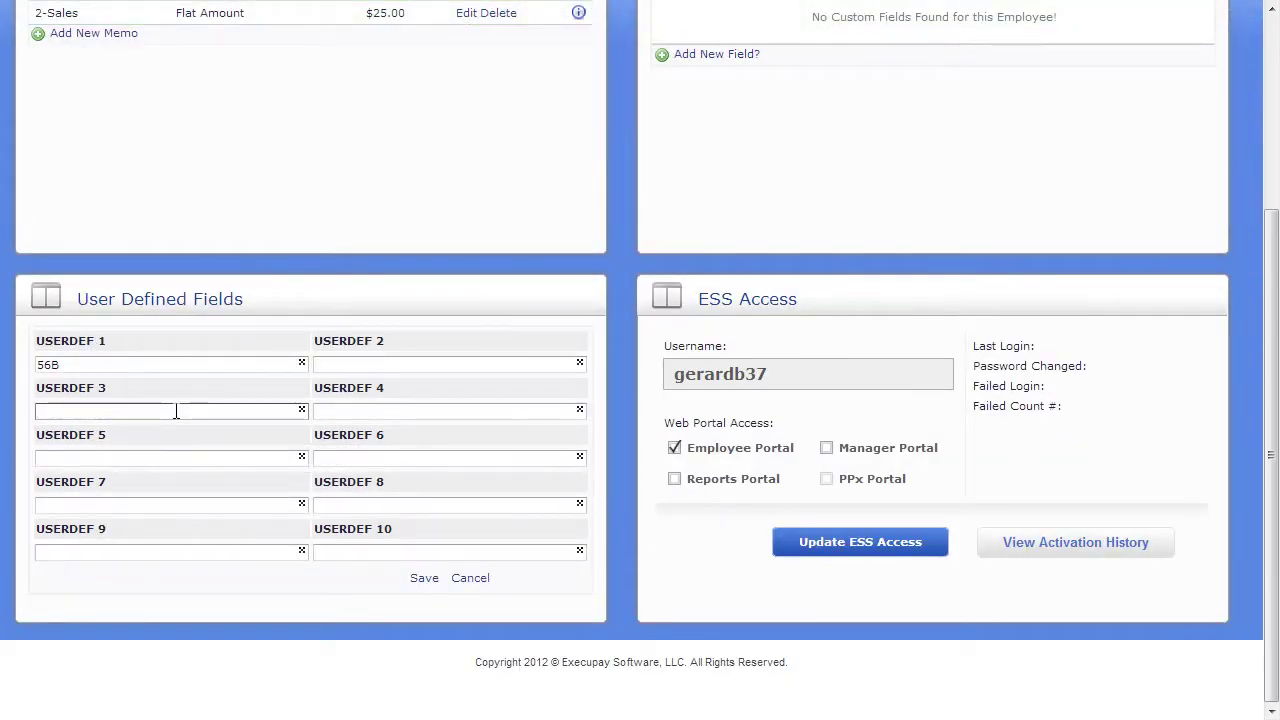
text(abc)
click(424, 578)
Open the employee's Pay History page
scroll(428, 576, up, 3)
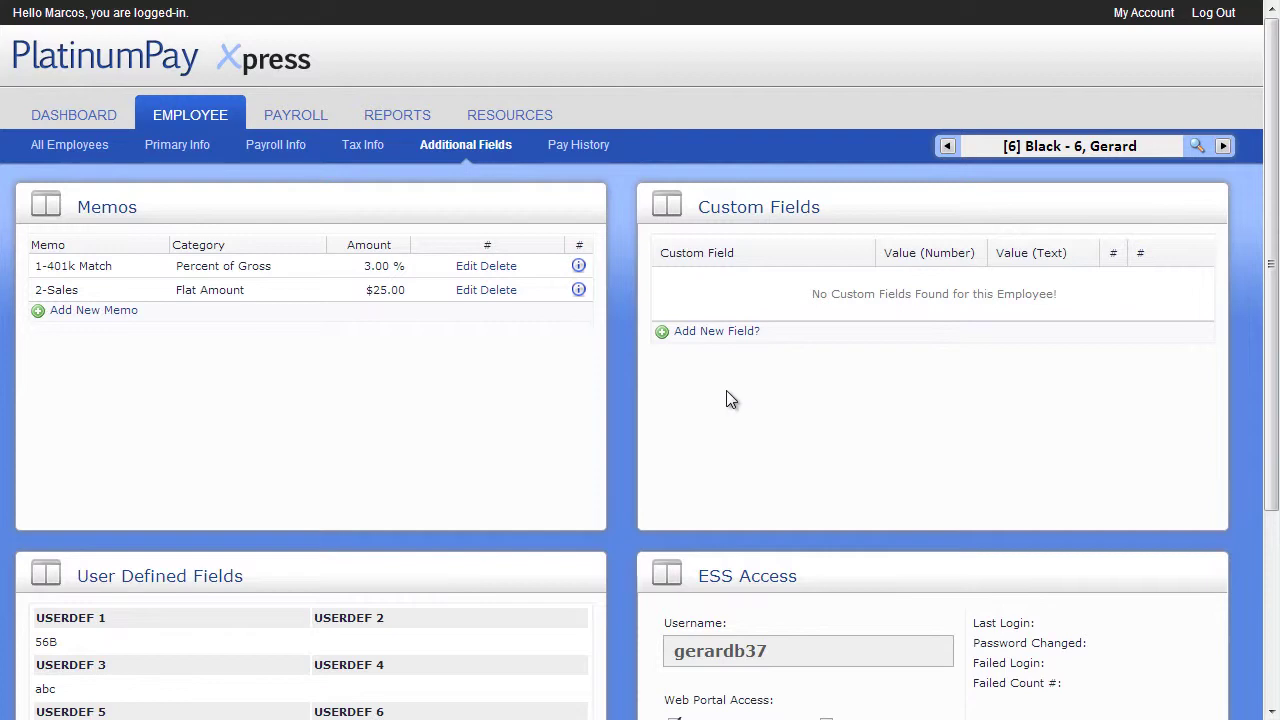
scroll(727, 393, down, 2)
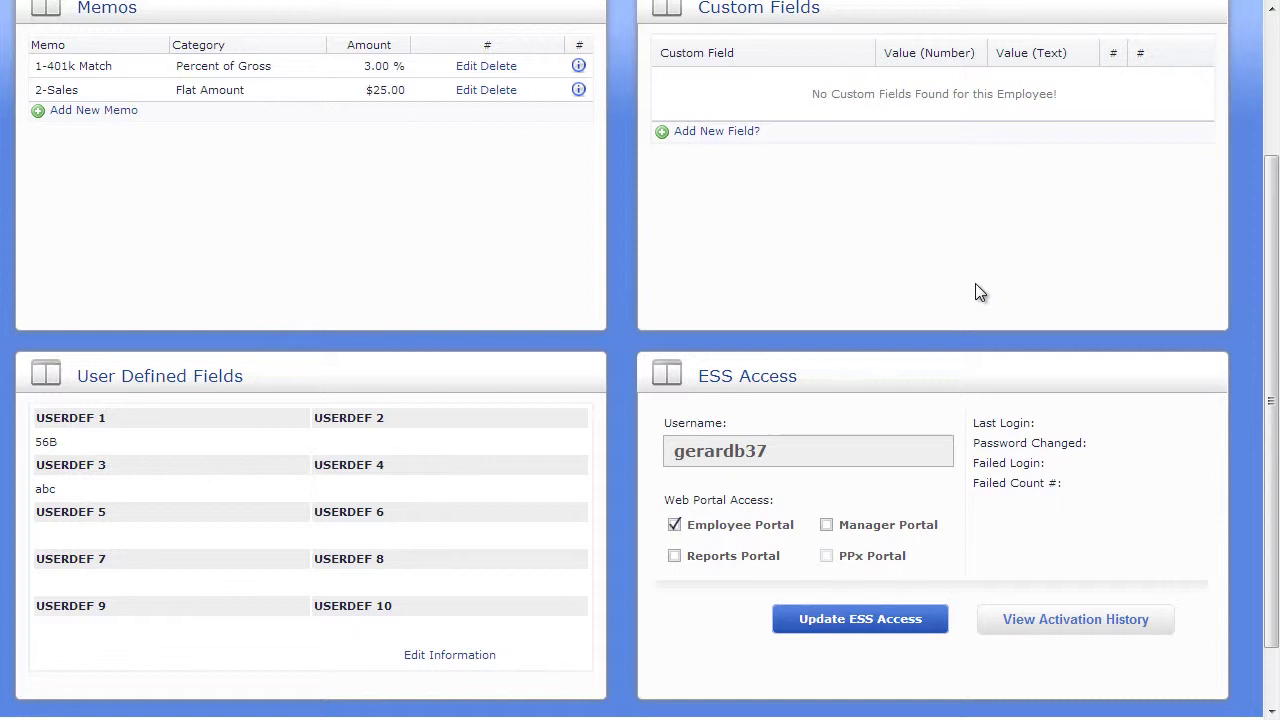
scroll(1114, 480, down, 2)
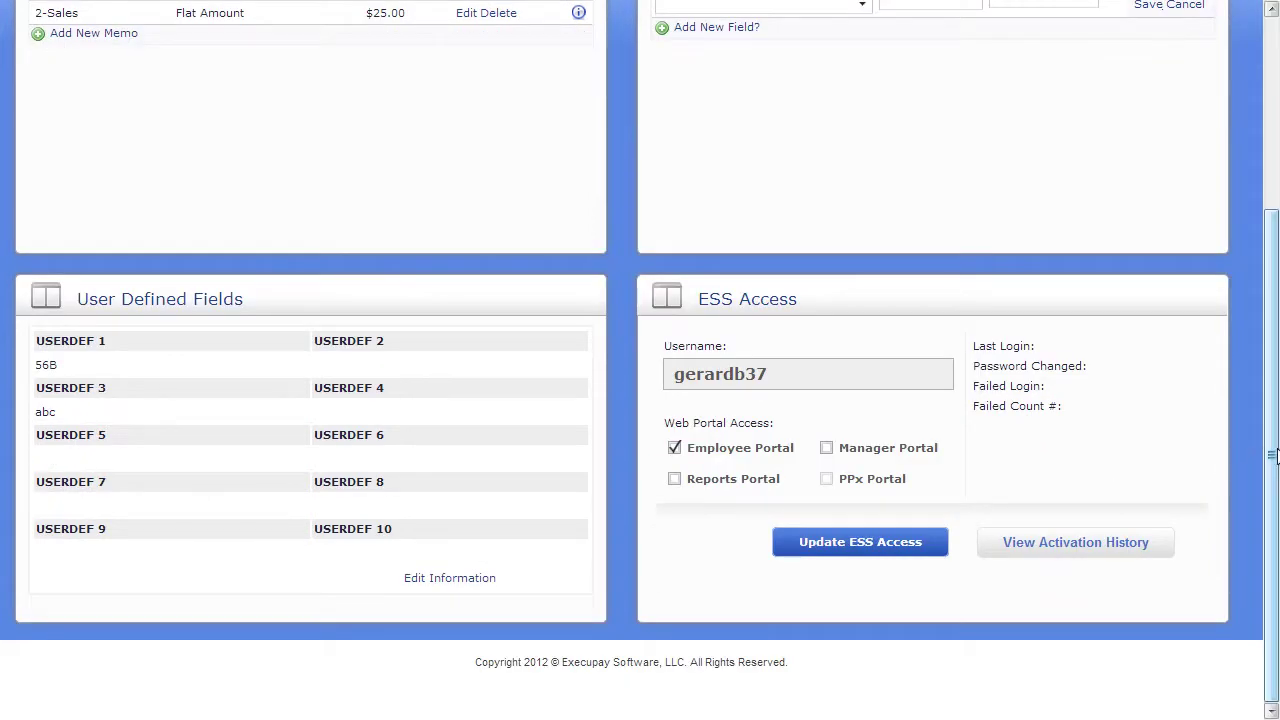
drag(1273, 453, 1272, 258)
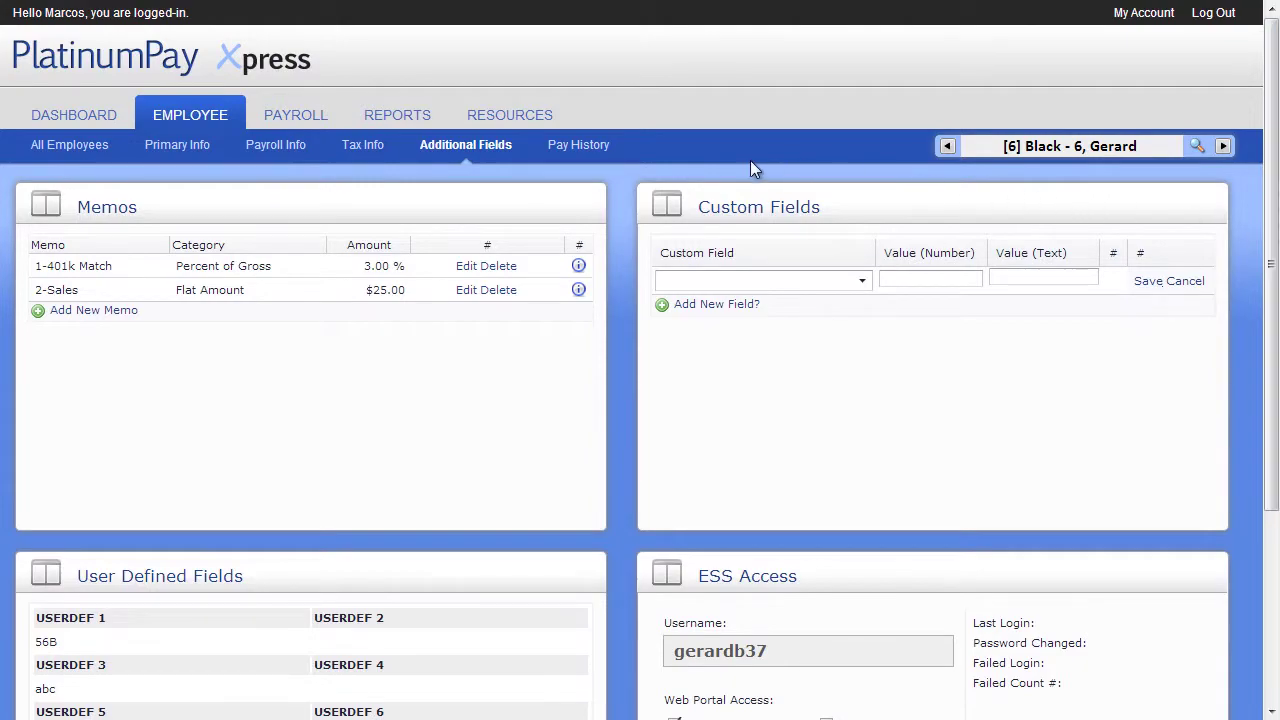
click(592, 144)
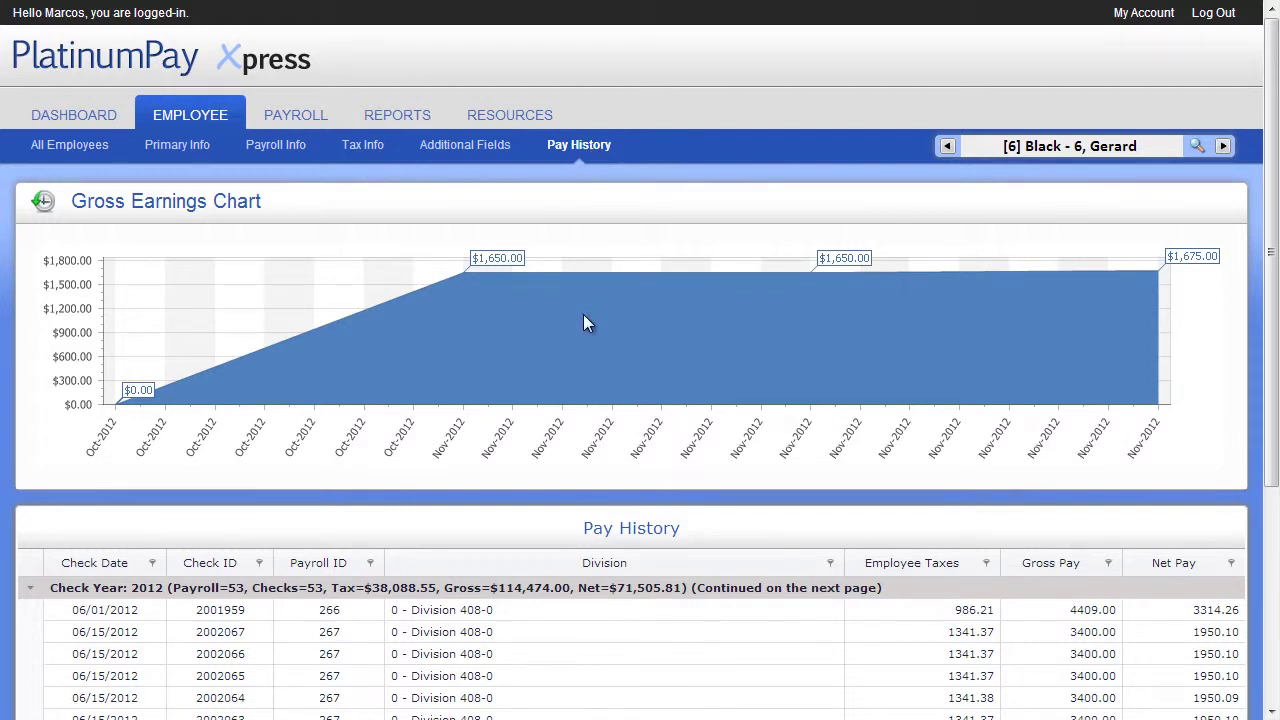
Scroll through employee 6's pay history checks
scroll(584, 316, down, 1)
scroll(584, 316, down, 1)
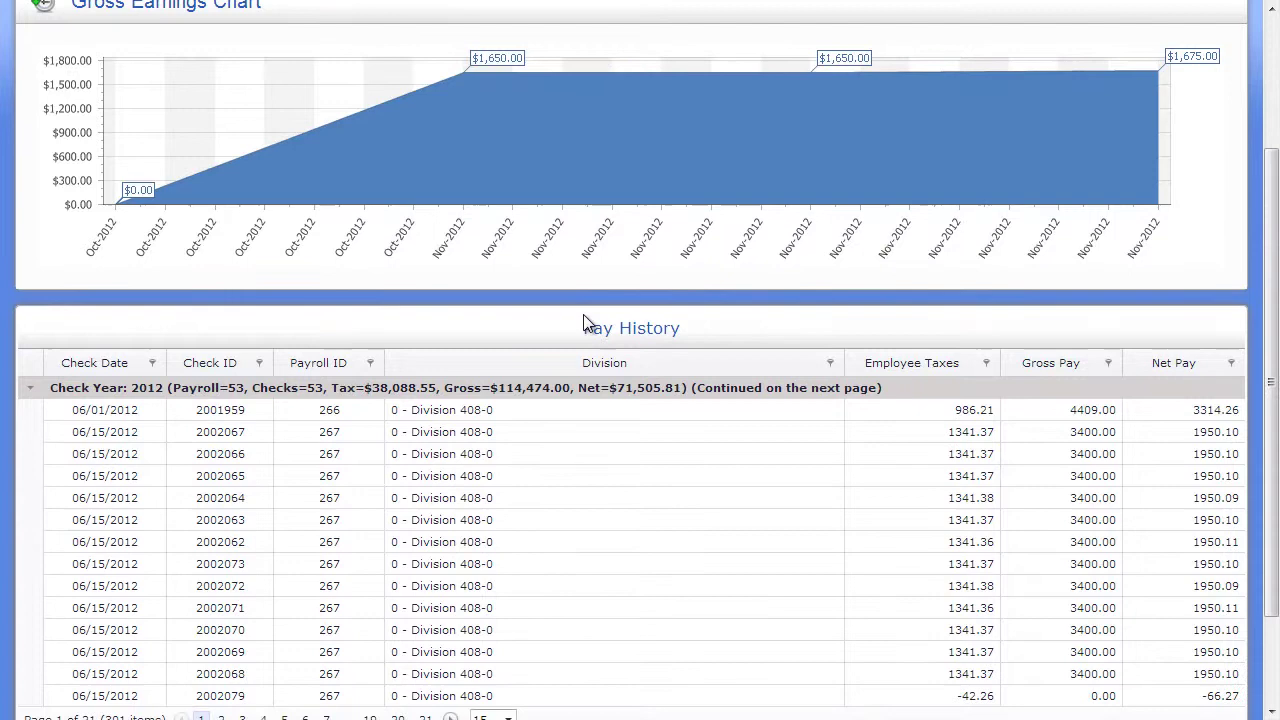
scroll(585, 322, down, 1)
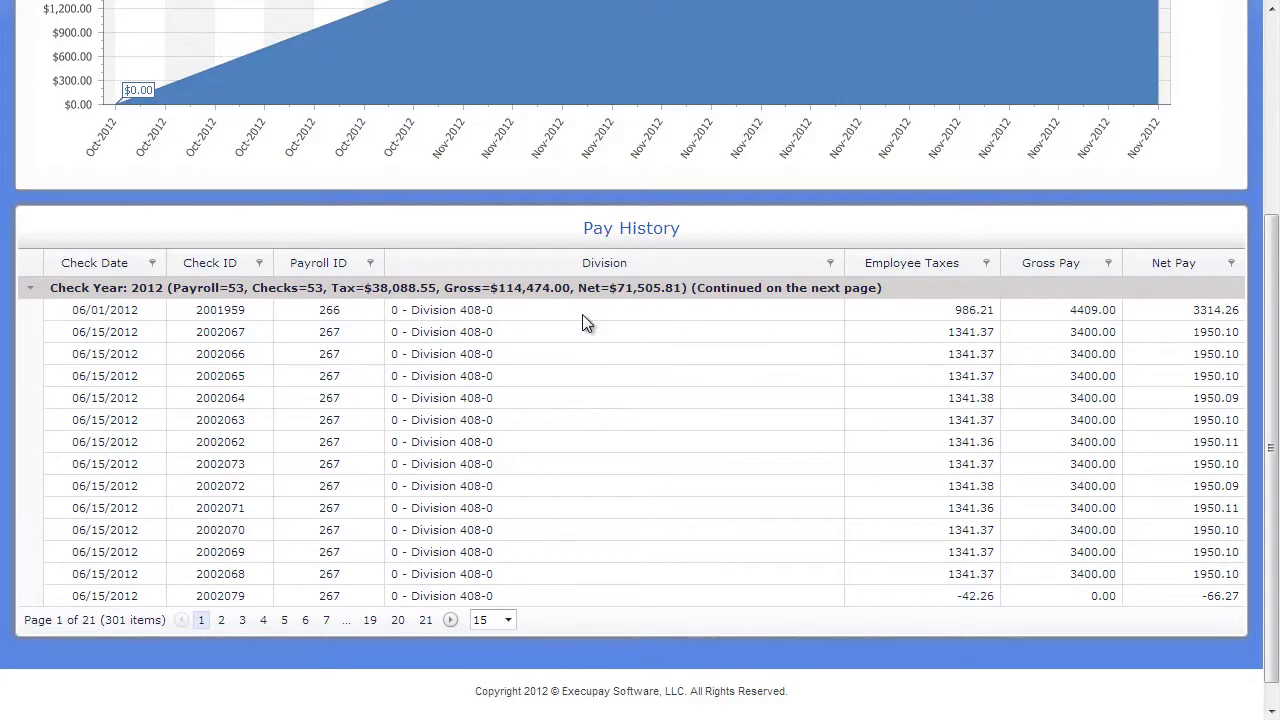
scroll(583, 318, up, 3)
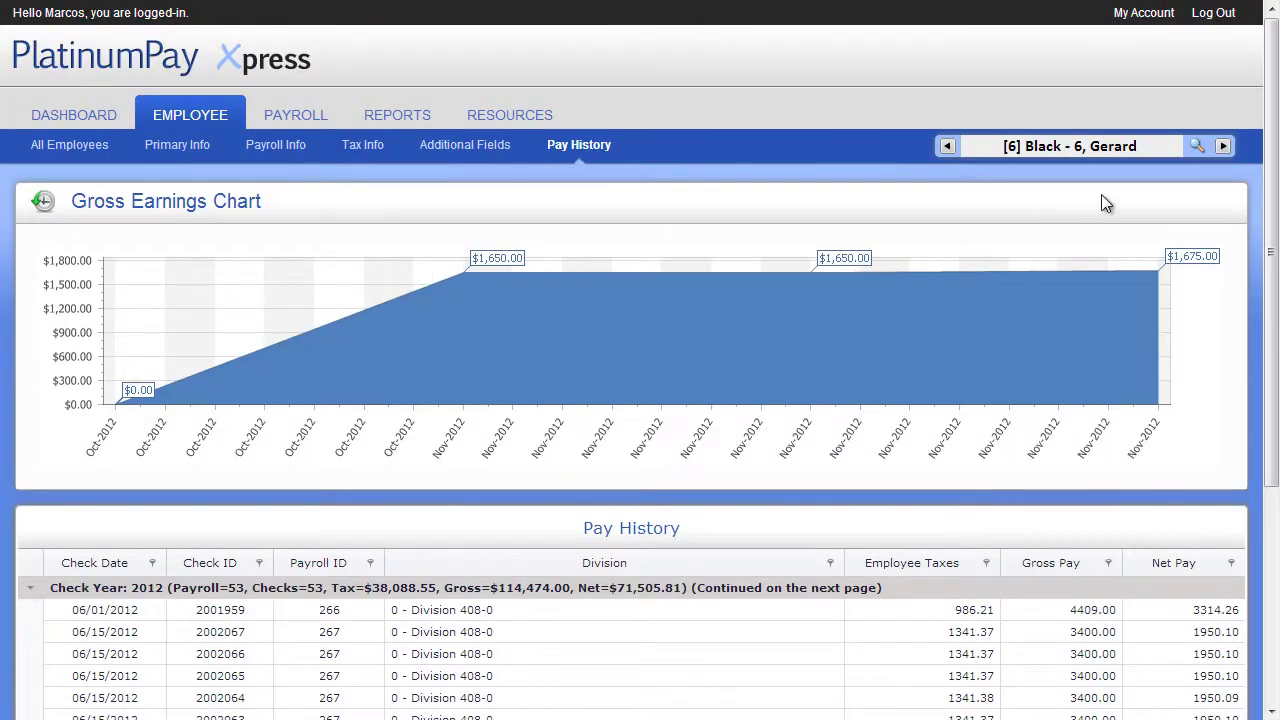
Switch to employee 7, then show the All Employees card list
click(1197, 146)
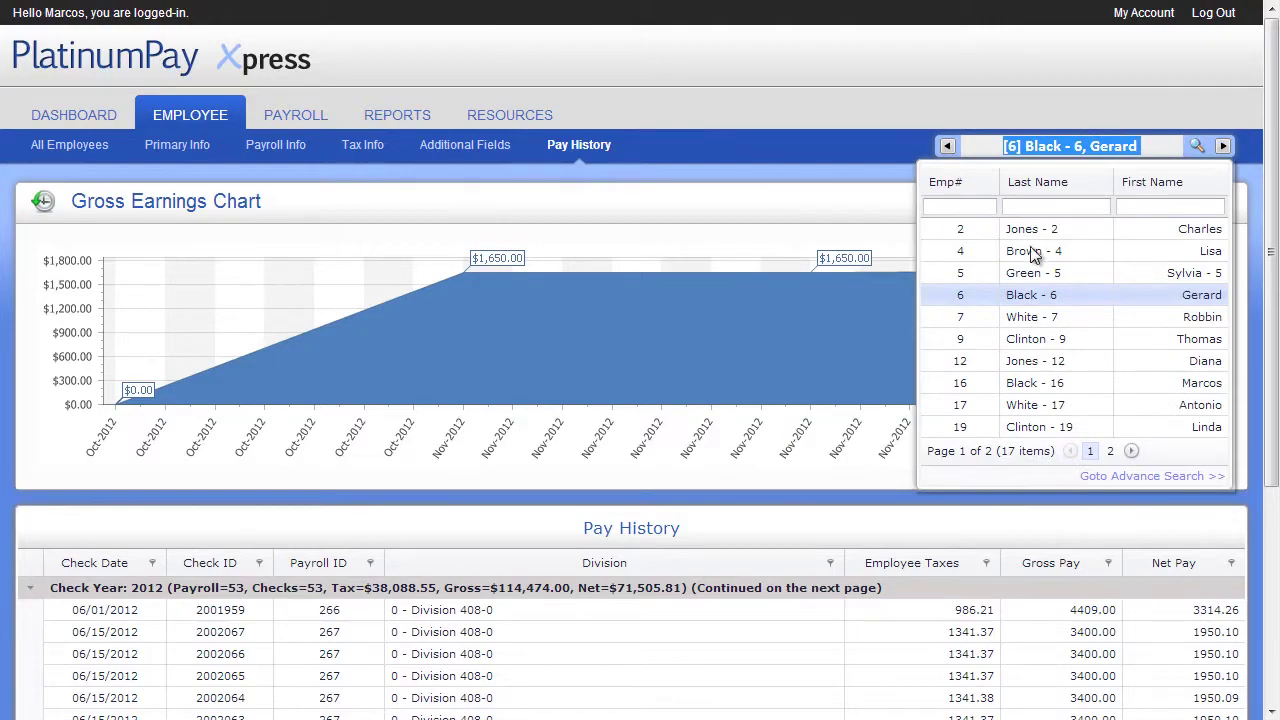
click(1020, 317)
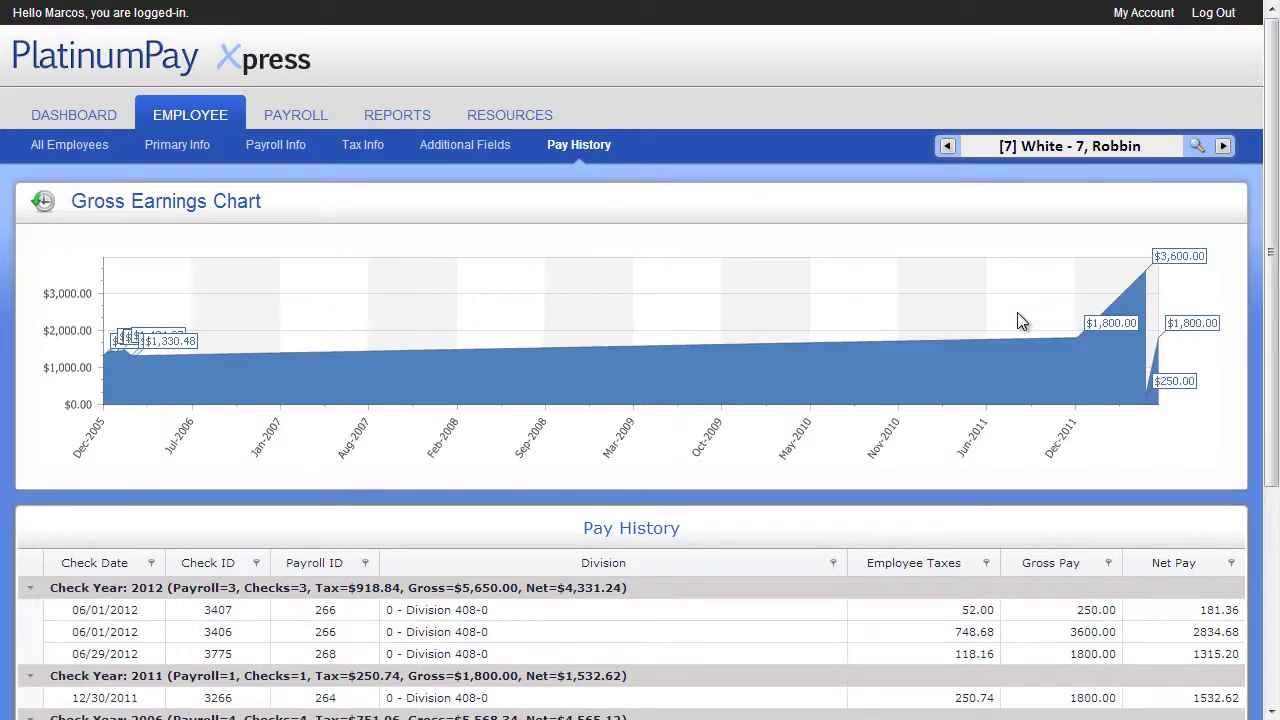
click(83, 142)
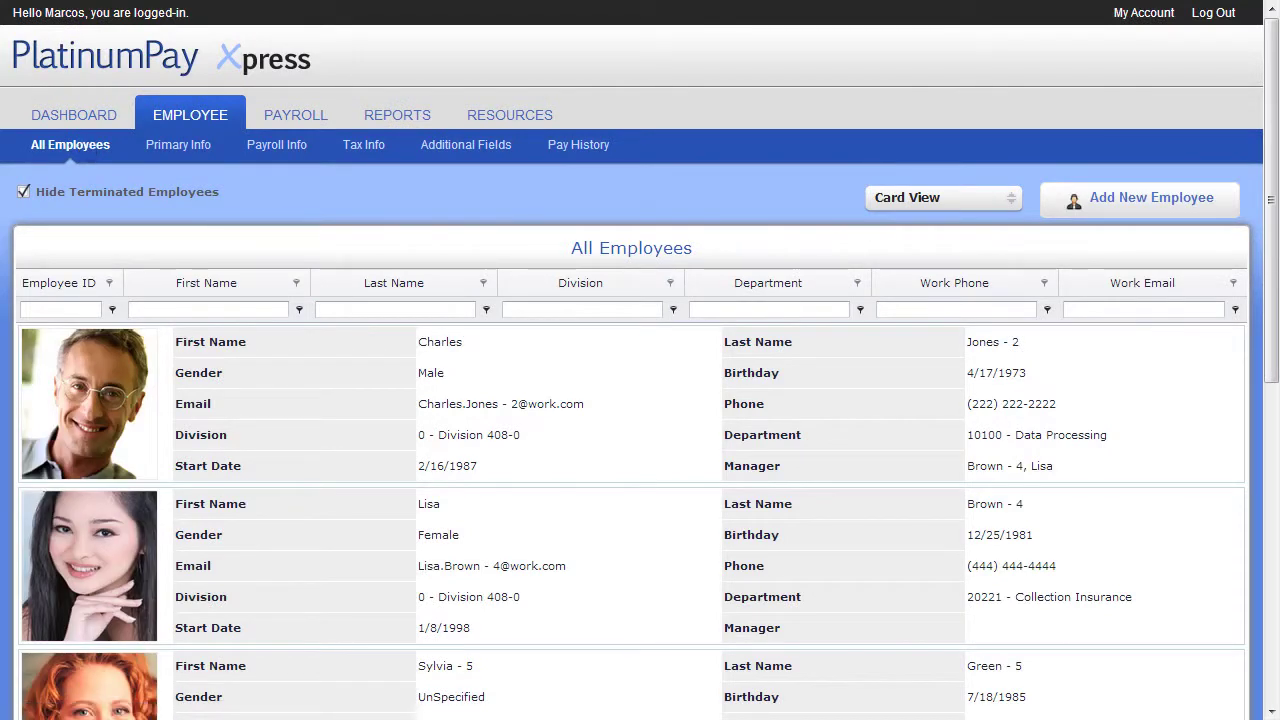
Run a 1-step payroll for the 7 employees
click(293, 117)
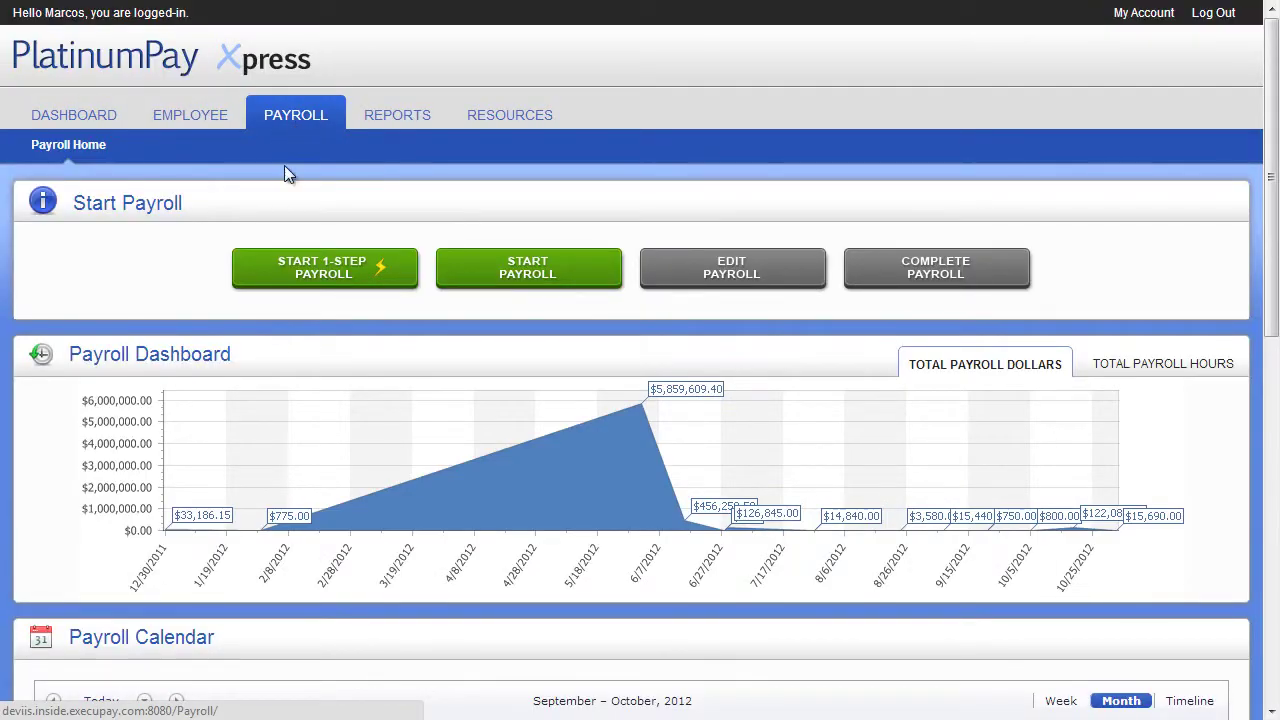
click(304, 254)
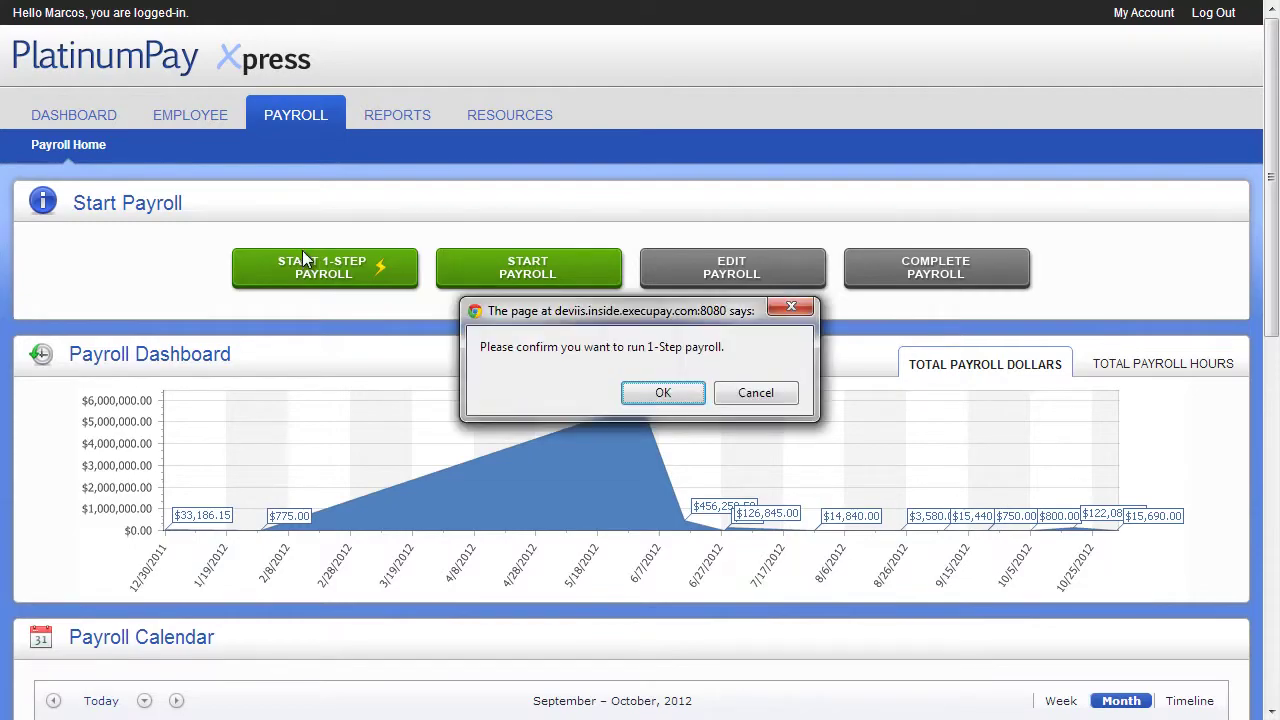
click(656, 392)
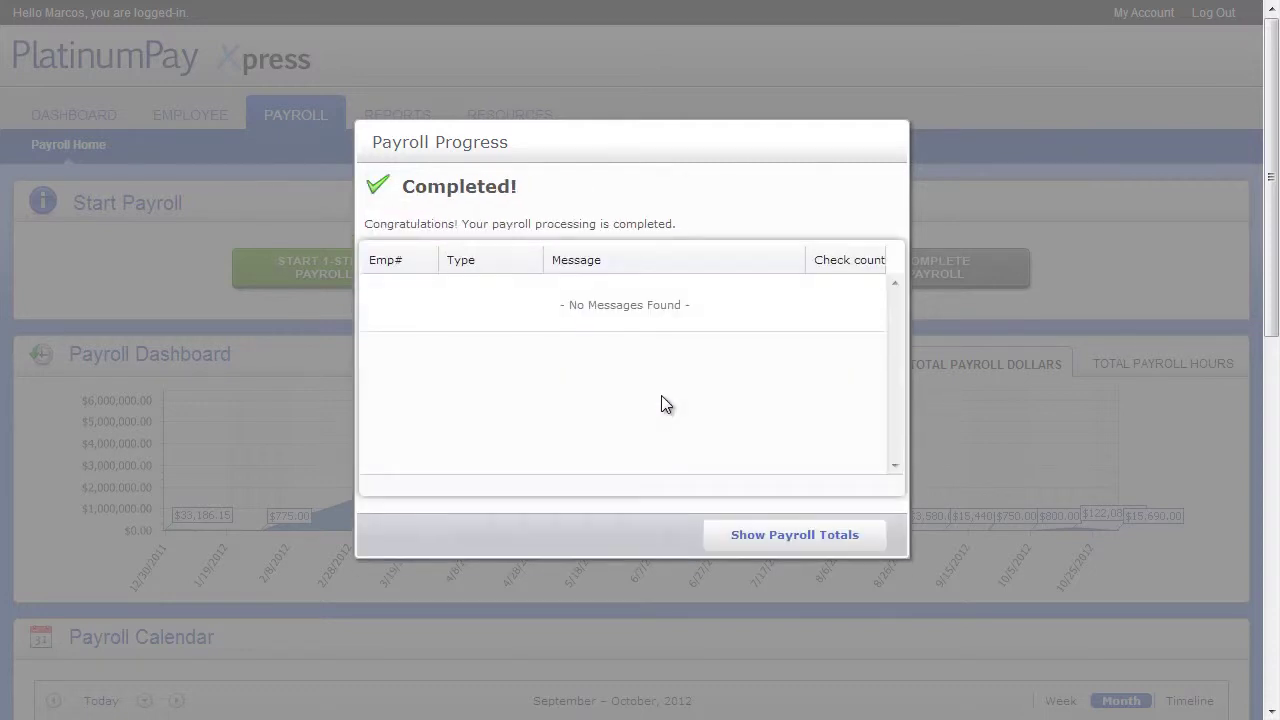
Review the $16,190.00 gross payroll totals and submit the payroll
click(766, 540)
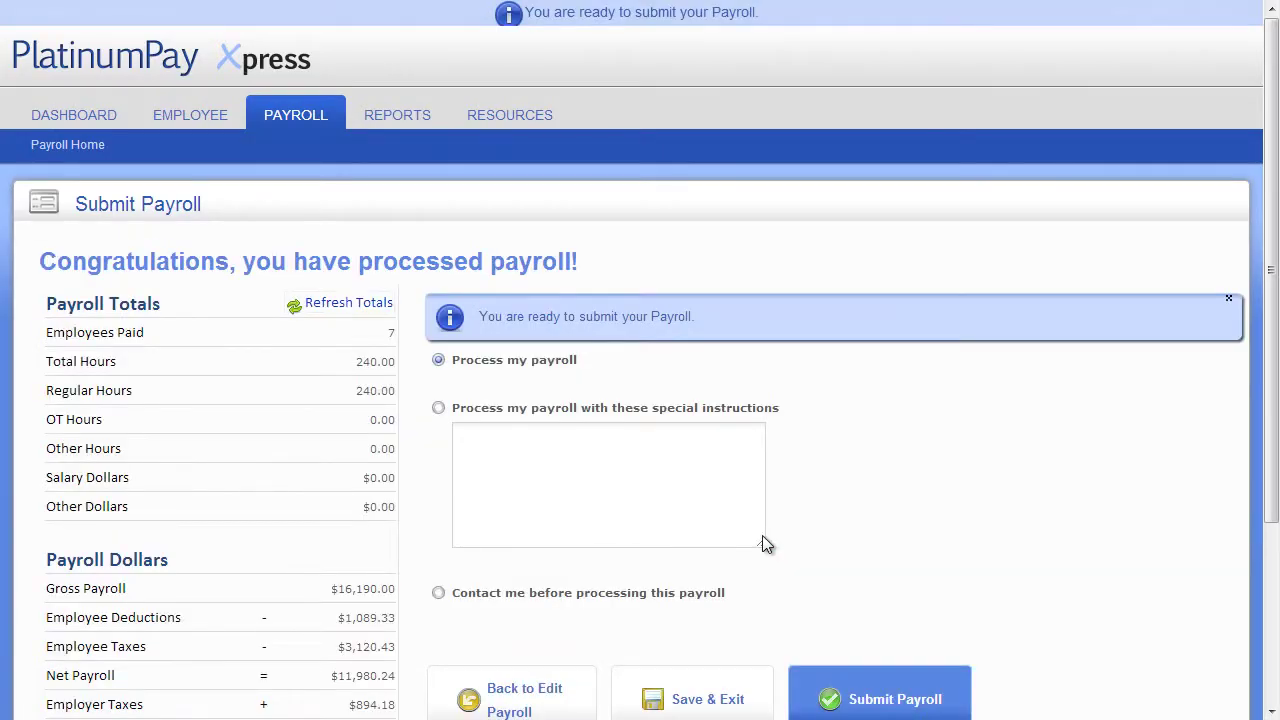
scroll(762, 544, down, 1)
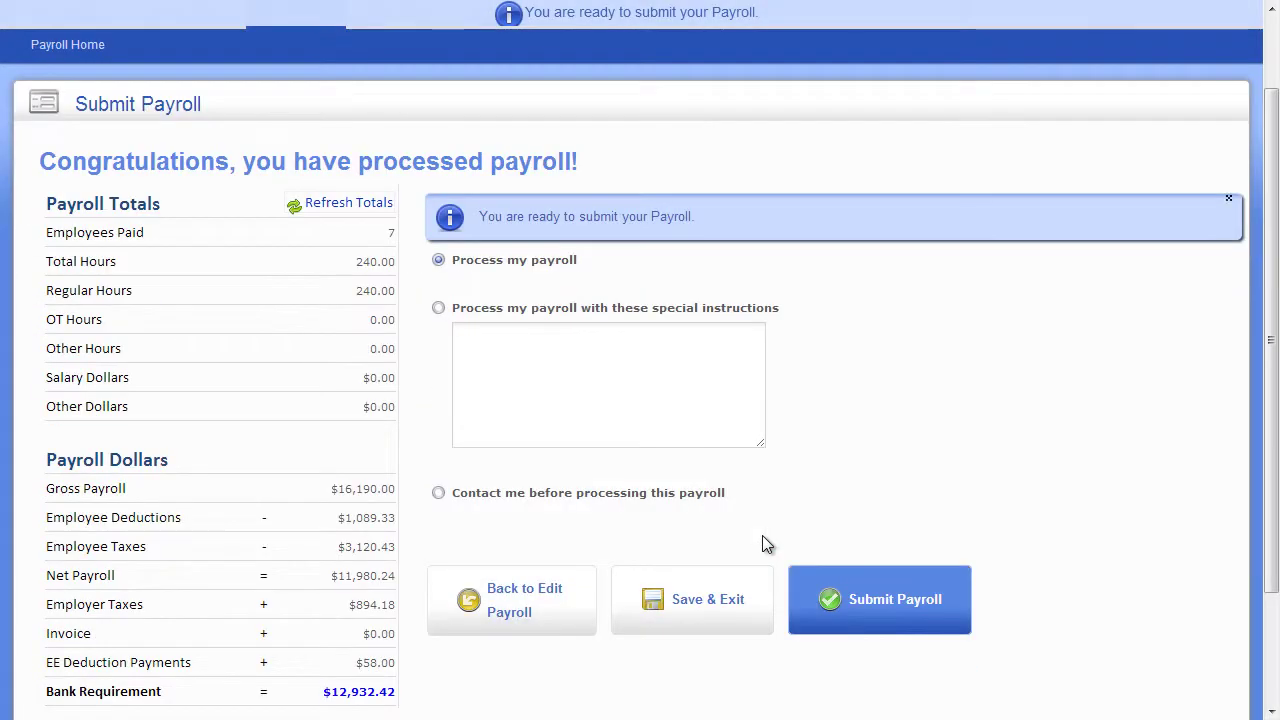
click(872, 590)
click(677, 394)
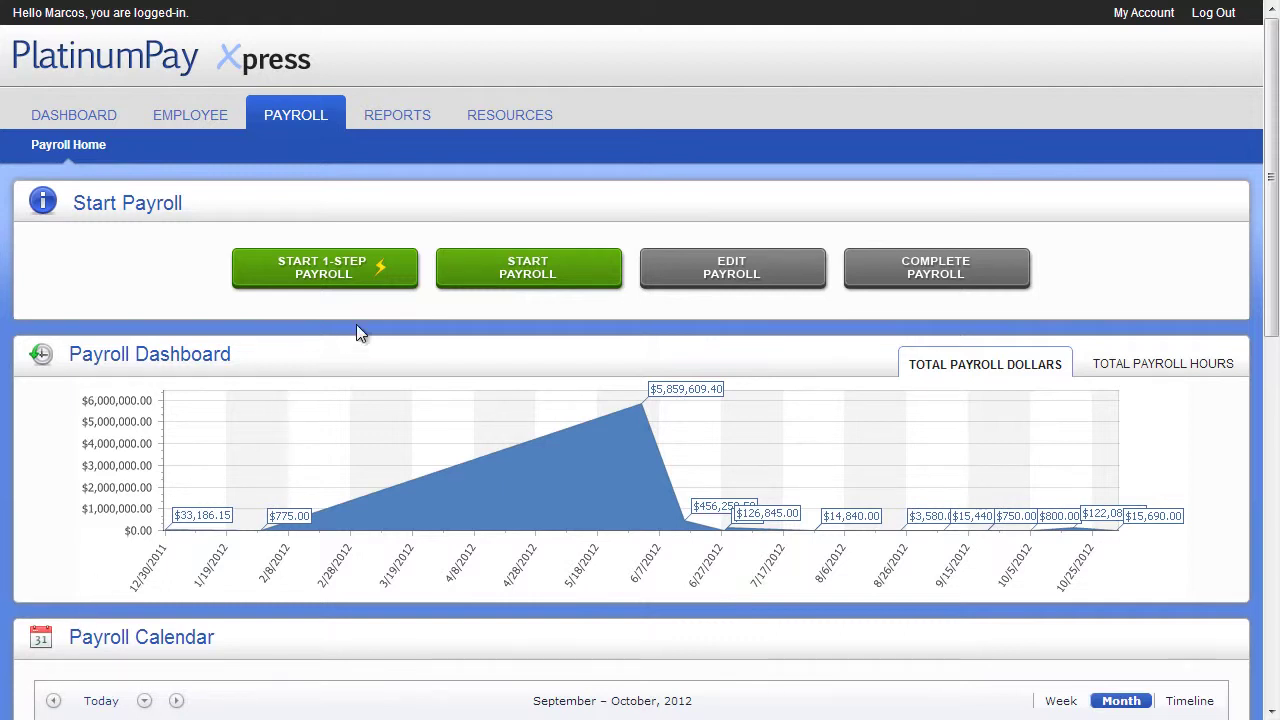
Create a new regular payroll for the shown dates and uncheck Pay for employee 5
click(459, 273)
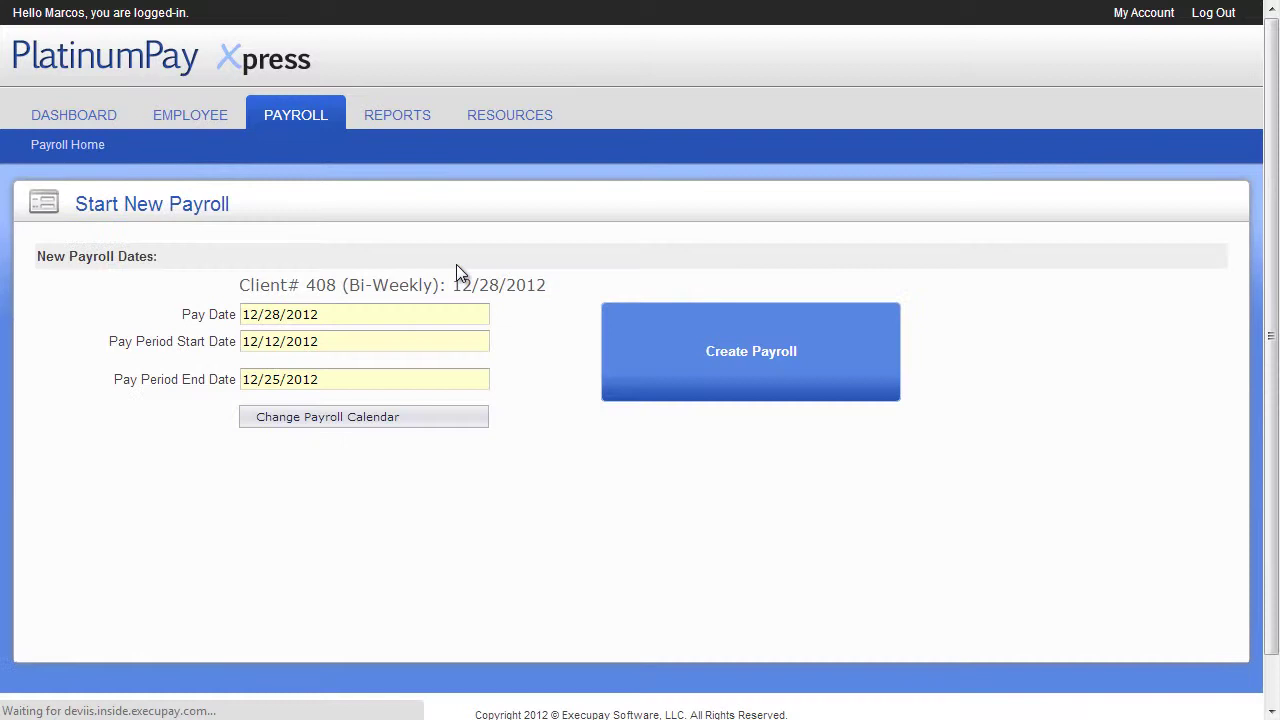
click(675, 320)
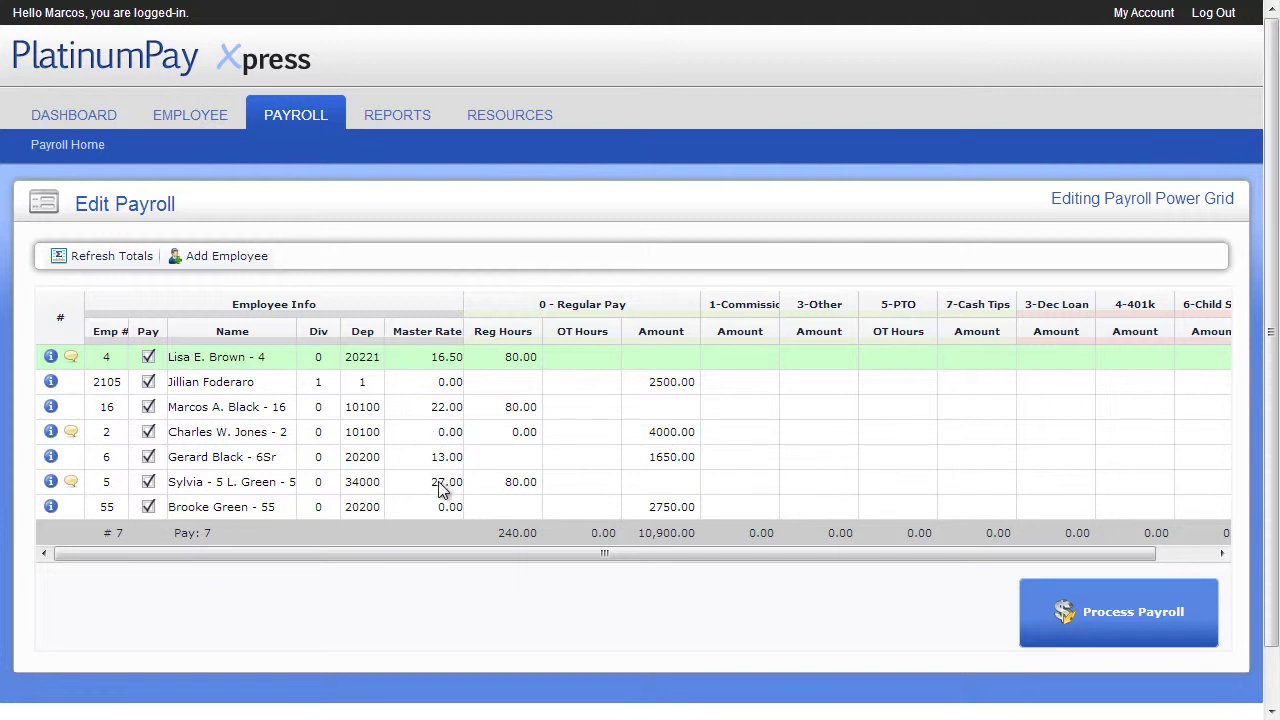
click(148, 484)
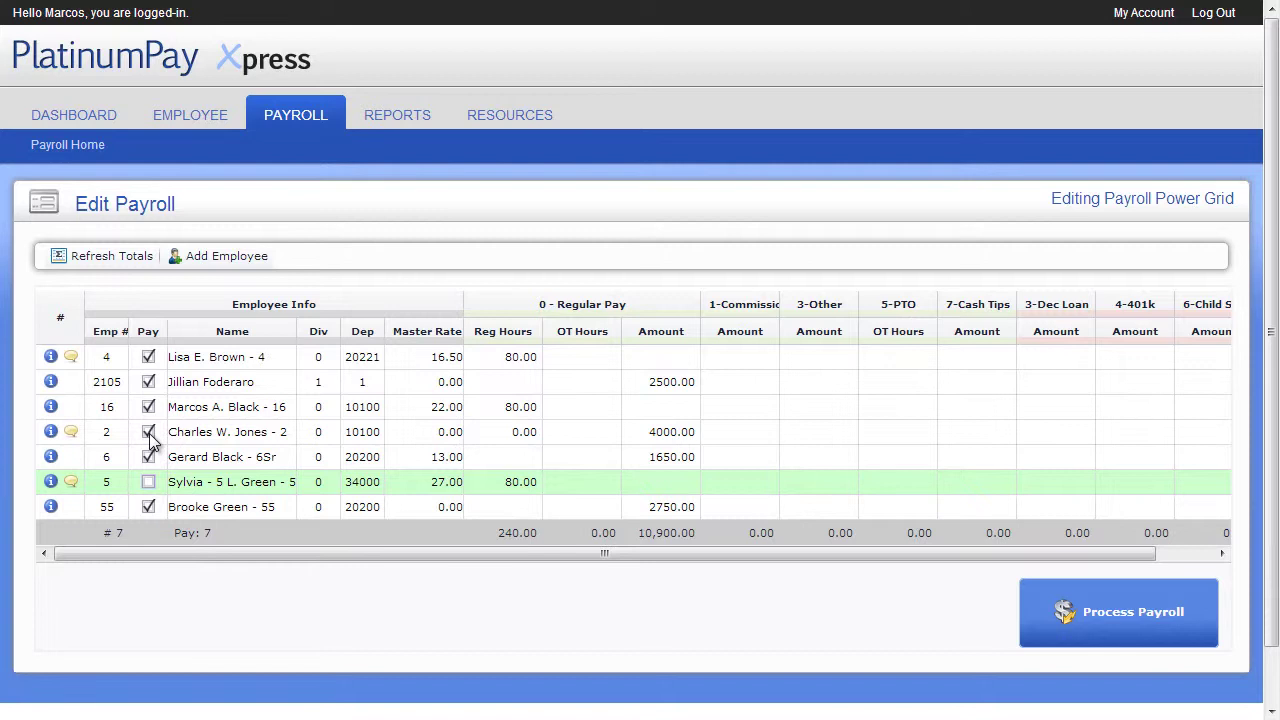
Review employee 2's notes details and close them
click(71, 435)
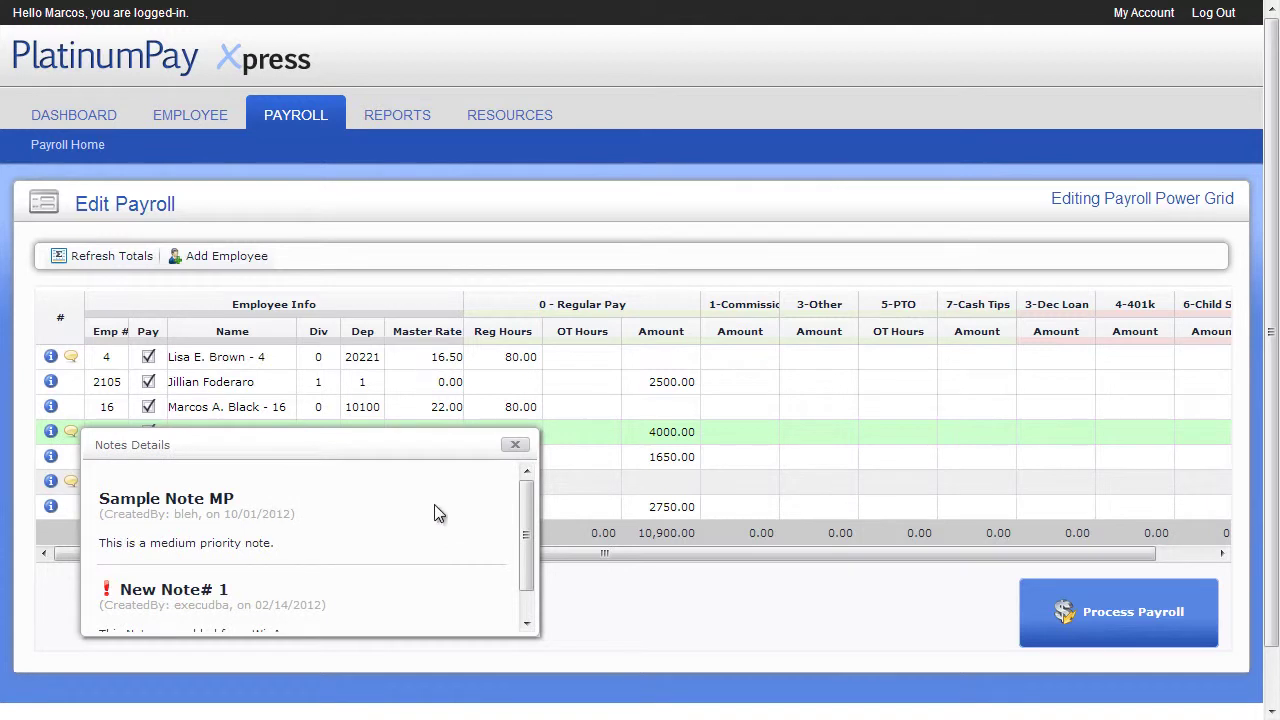
drag(523, 491, 526, 535)
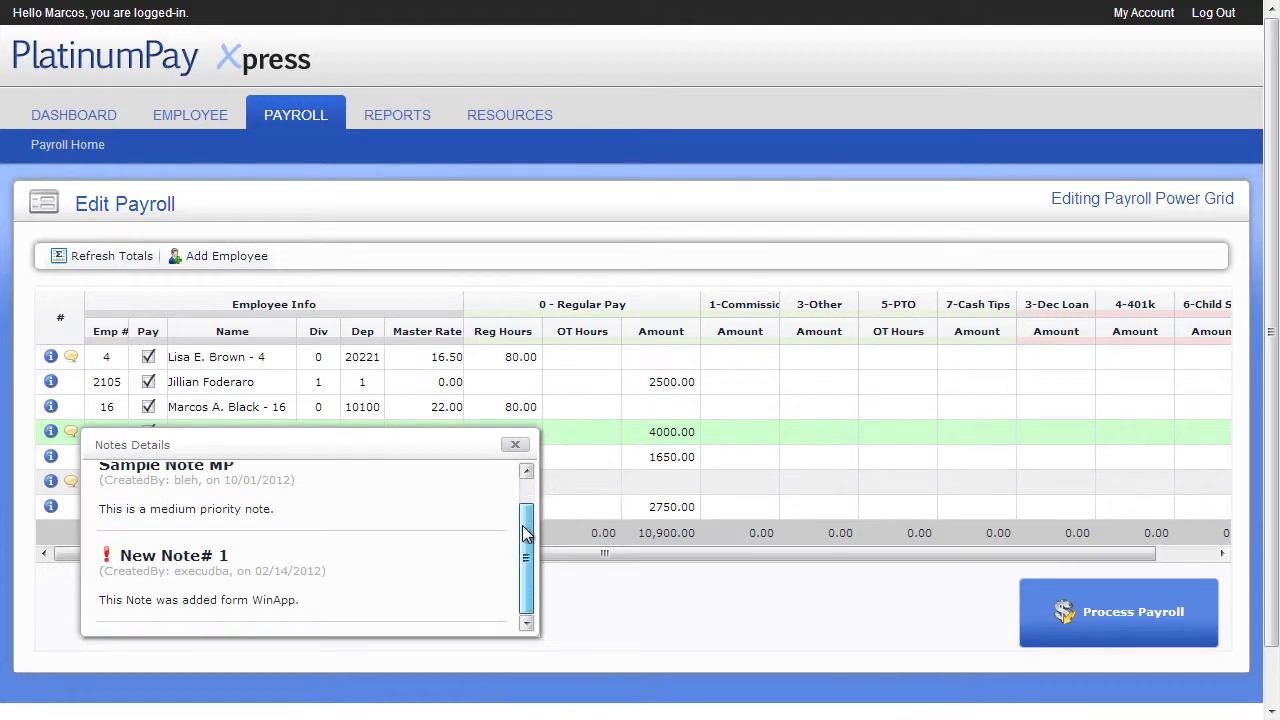
click(517, 445)
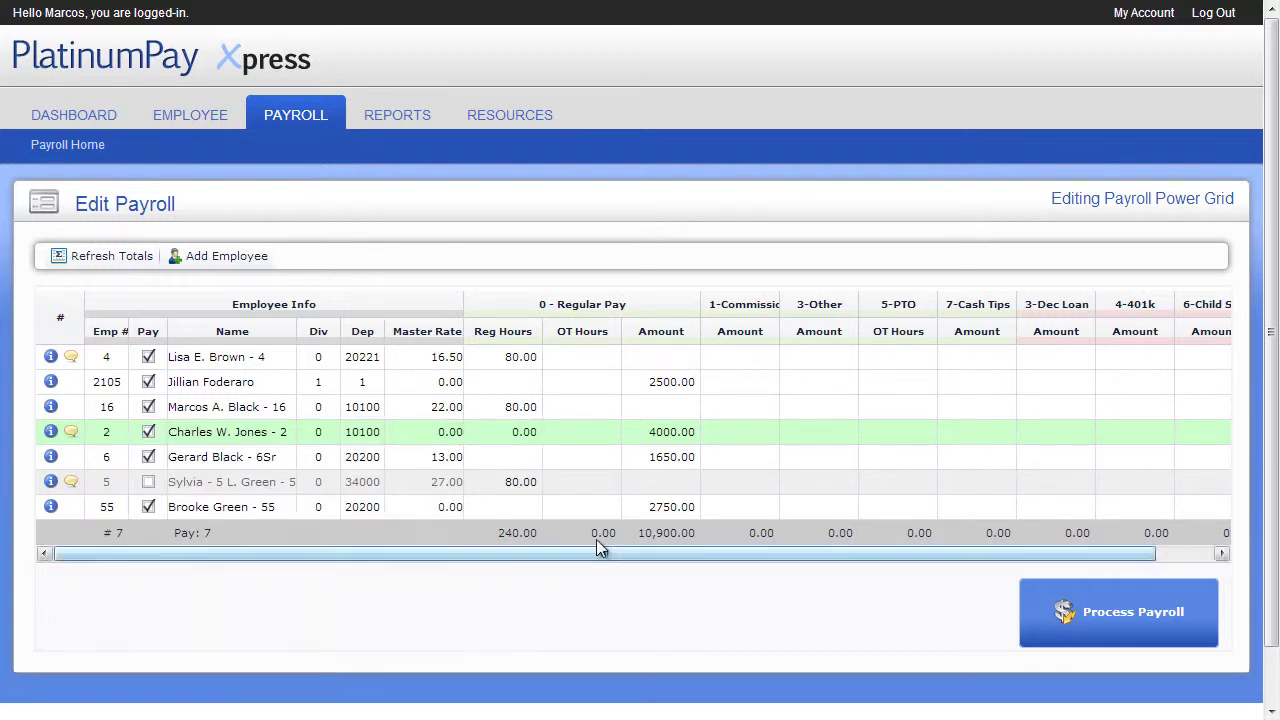
Browse the grid's commission, PTO overtime and Dec Loan cells and employee 5's row options without changes
click(737, 410)
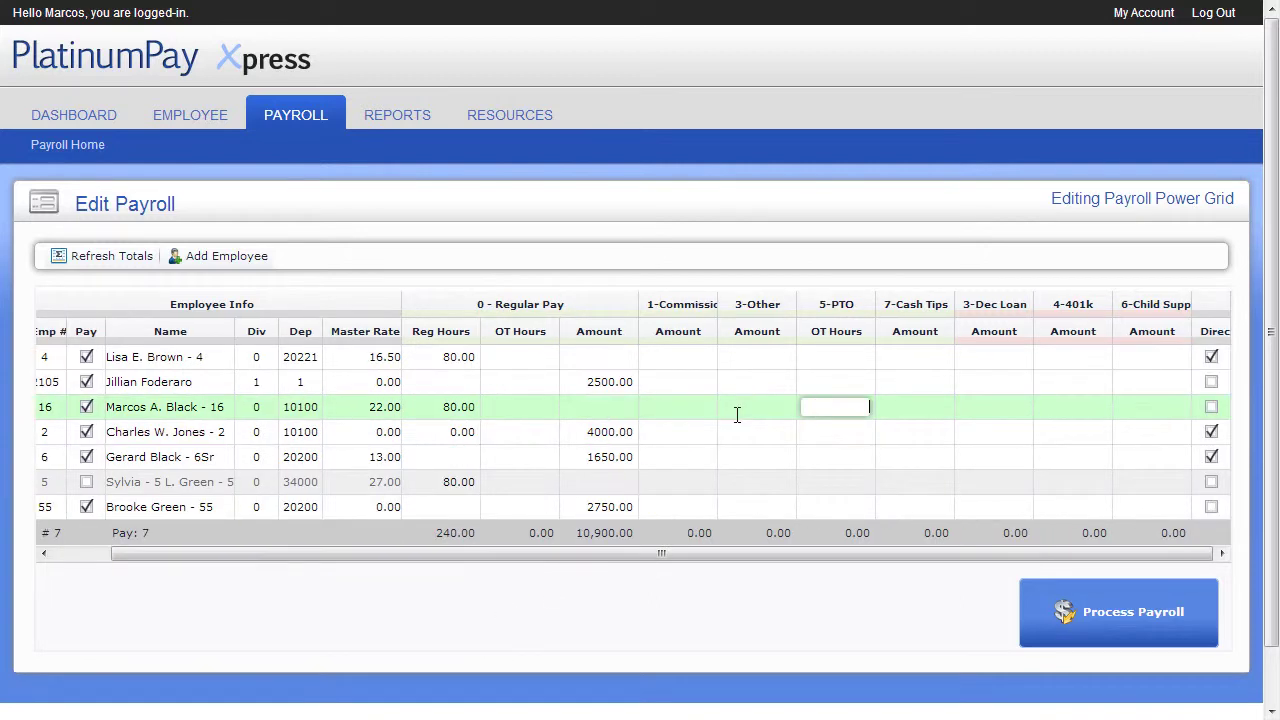
key(Down)
key(Down)
key(Right)
key(Right)
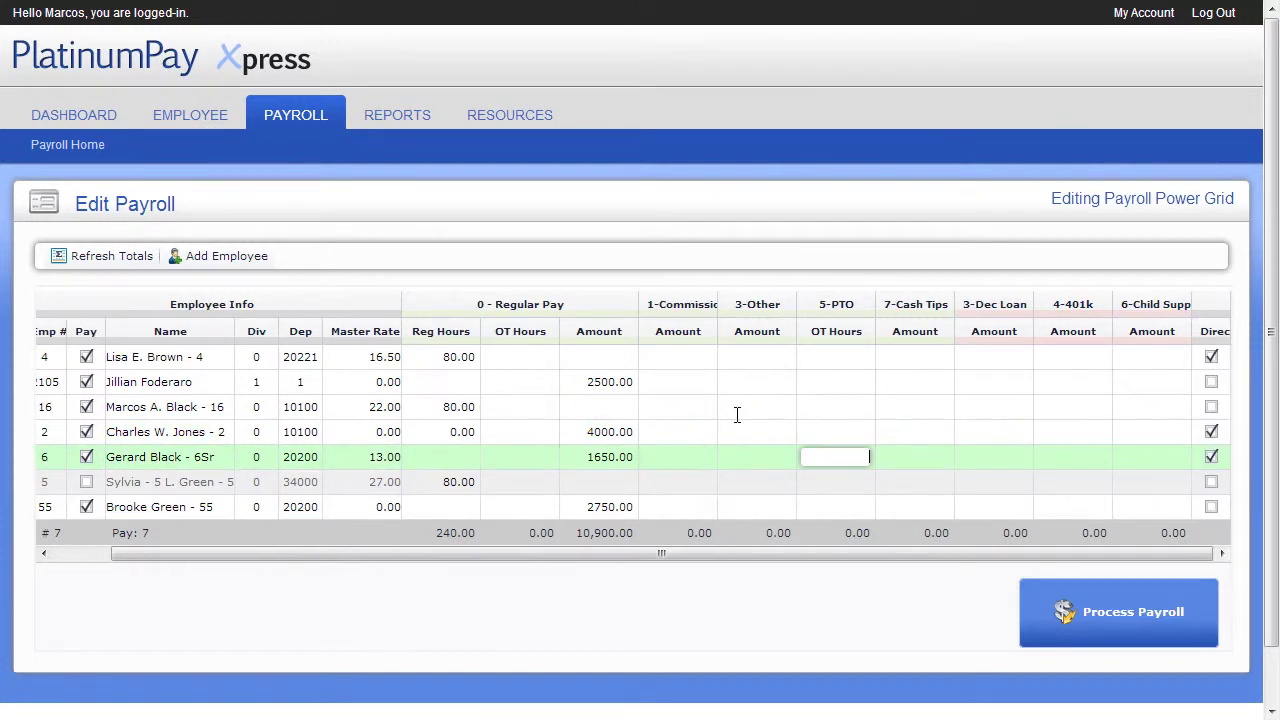
key(Up)
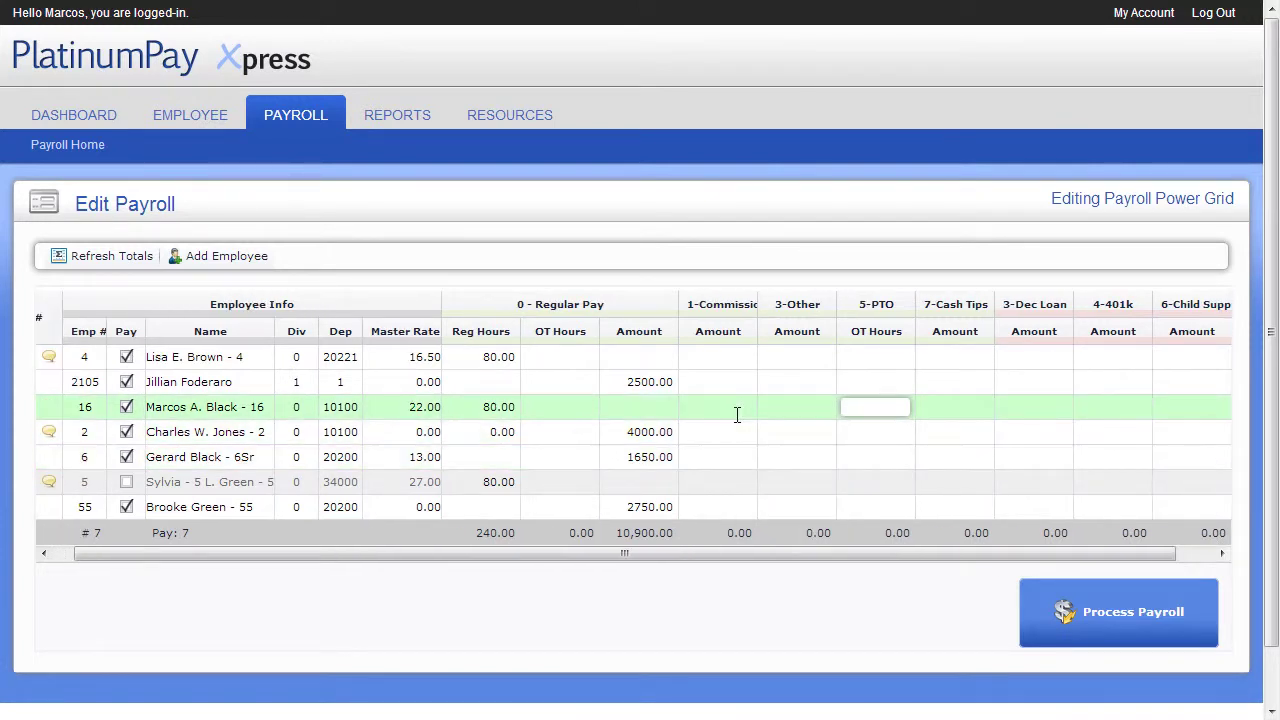
key(Right)
key(Right)
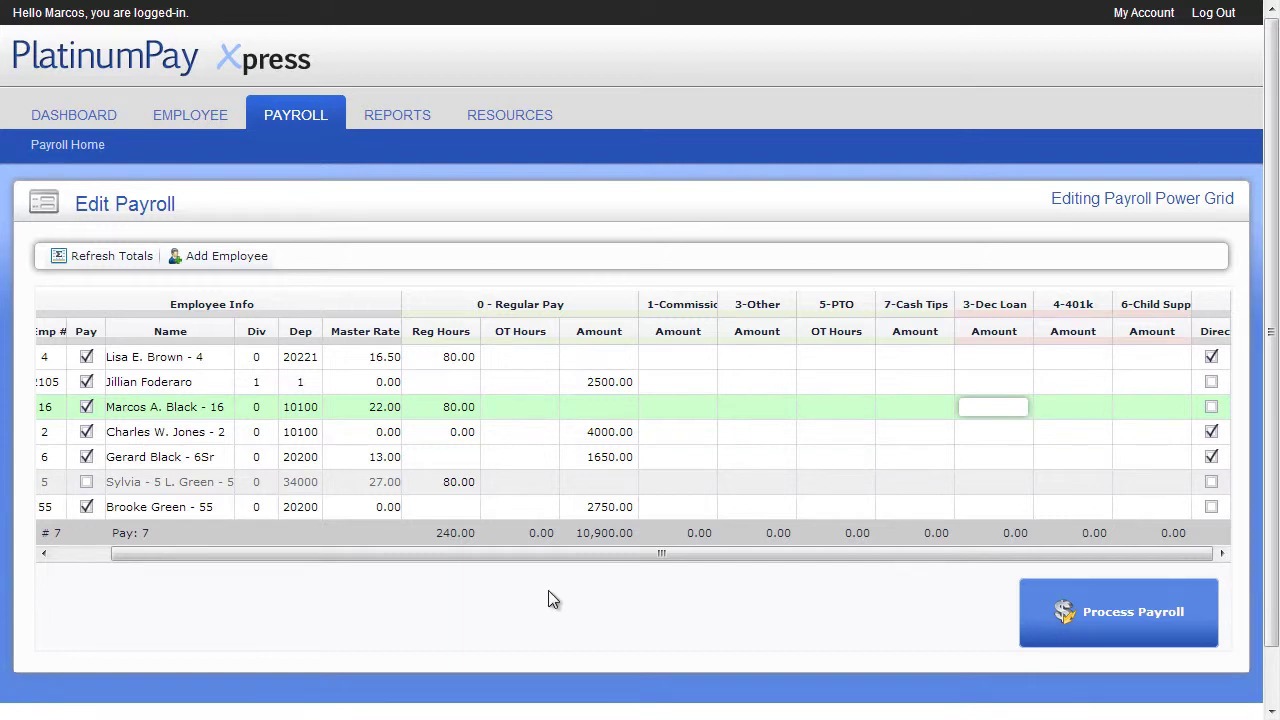
click(82, 553)
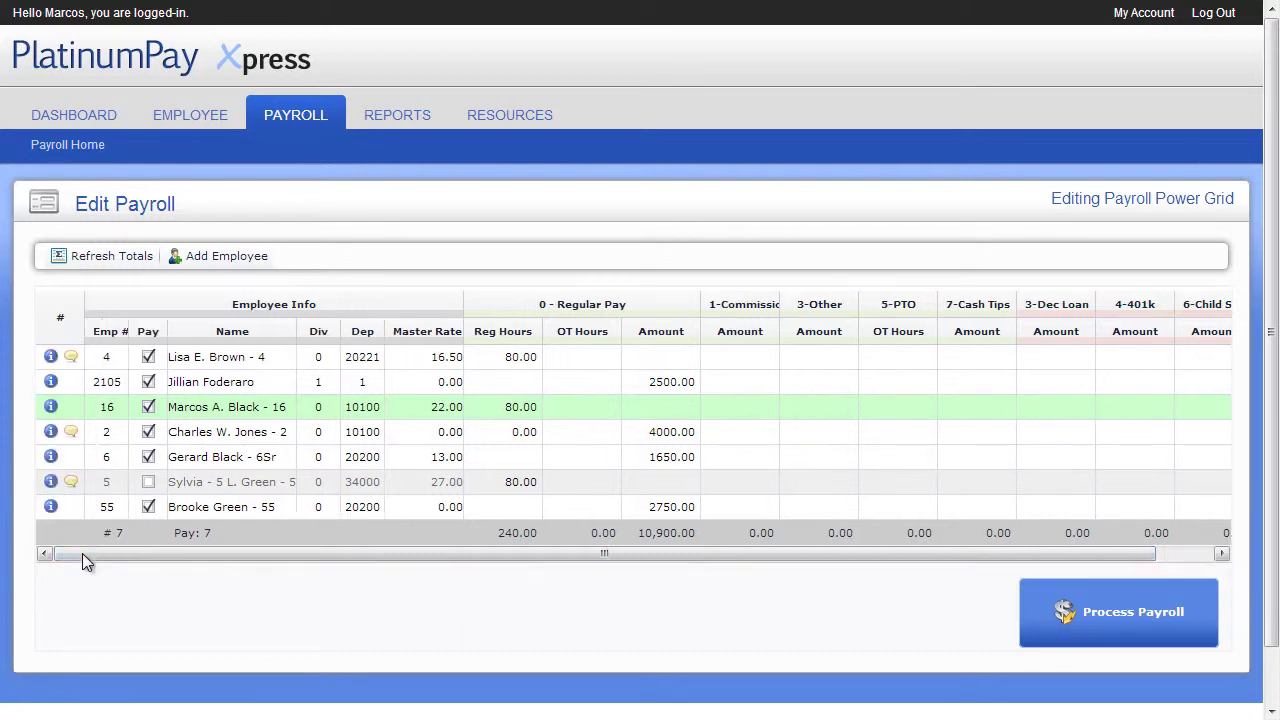
click(51, 483)
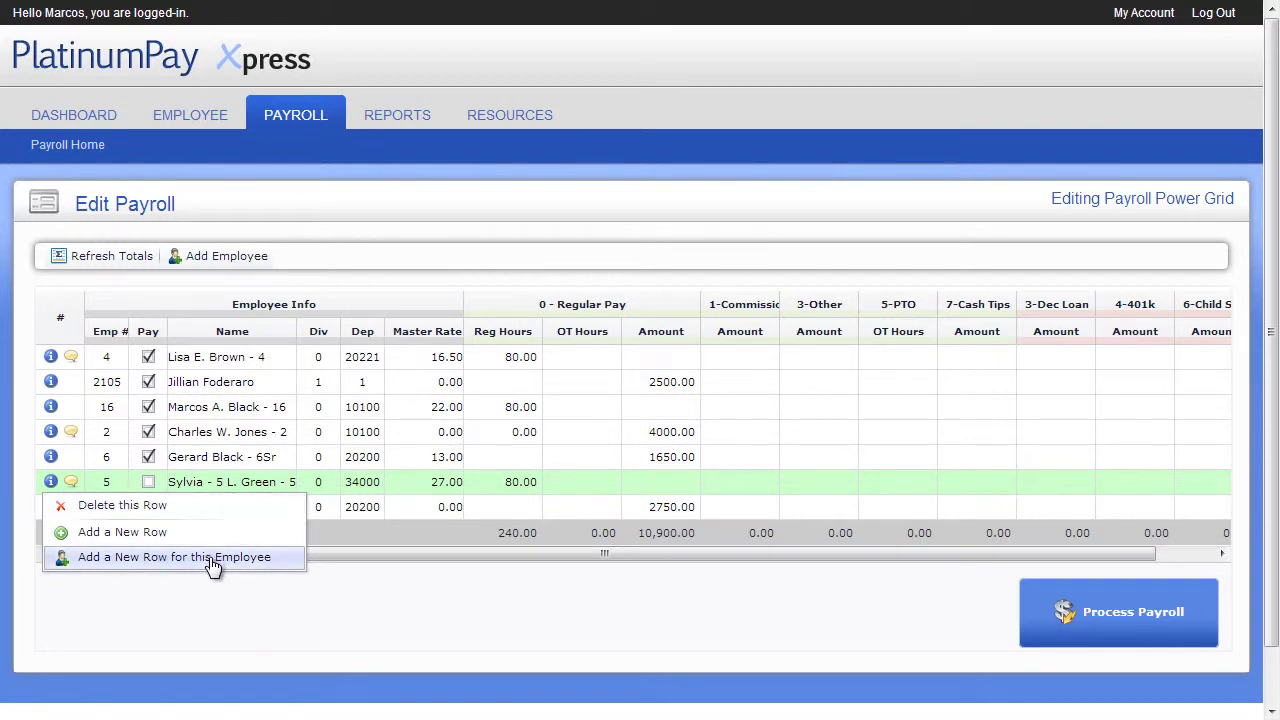
click(211, 603)
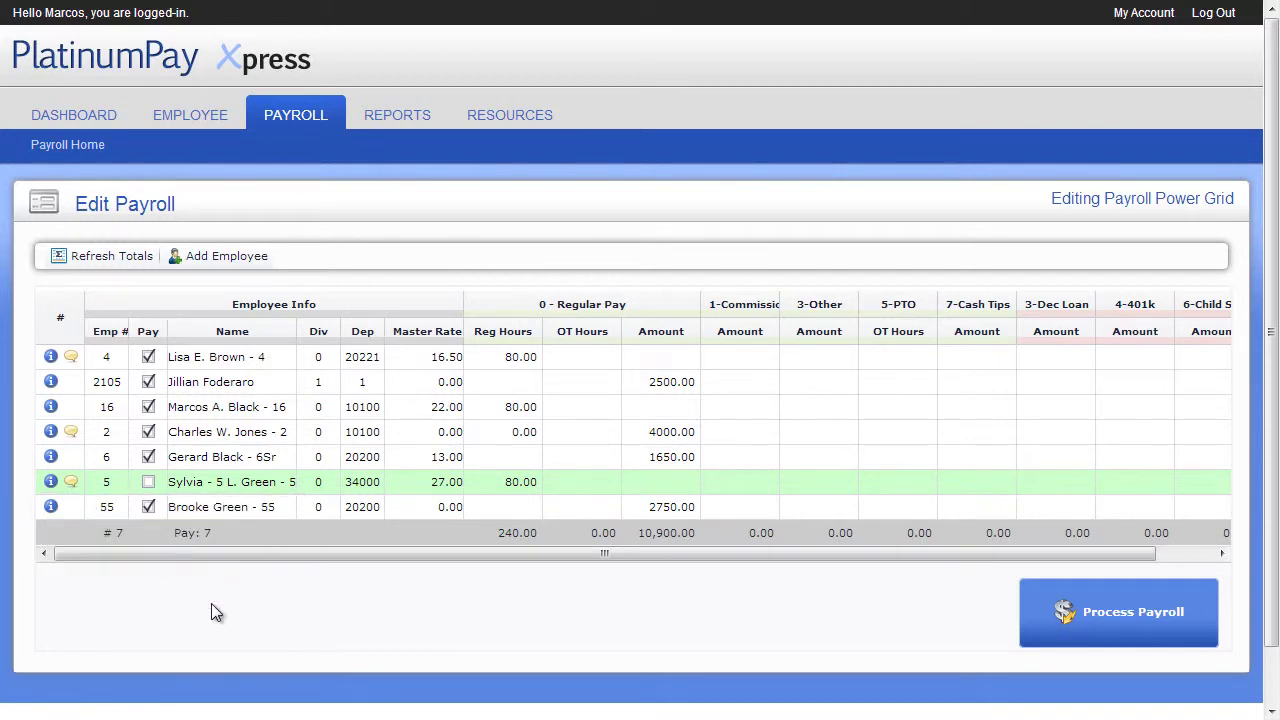
Uncheck employee 4's Direct, give employee 2105 a 100.00 commission, and refresh totals
drag(299, 555, 521, 568)
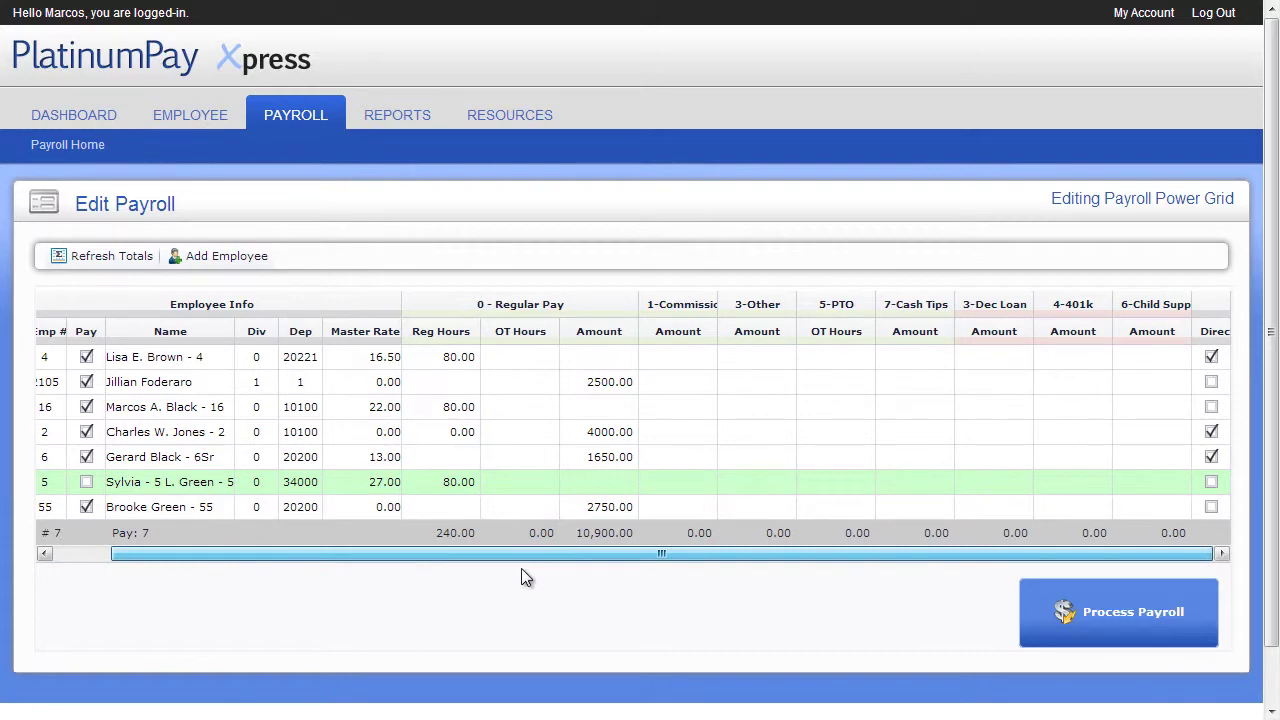
click(1211, 357)
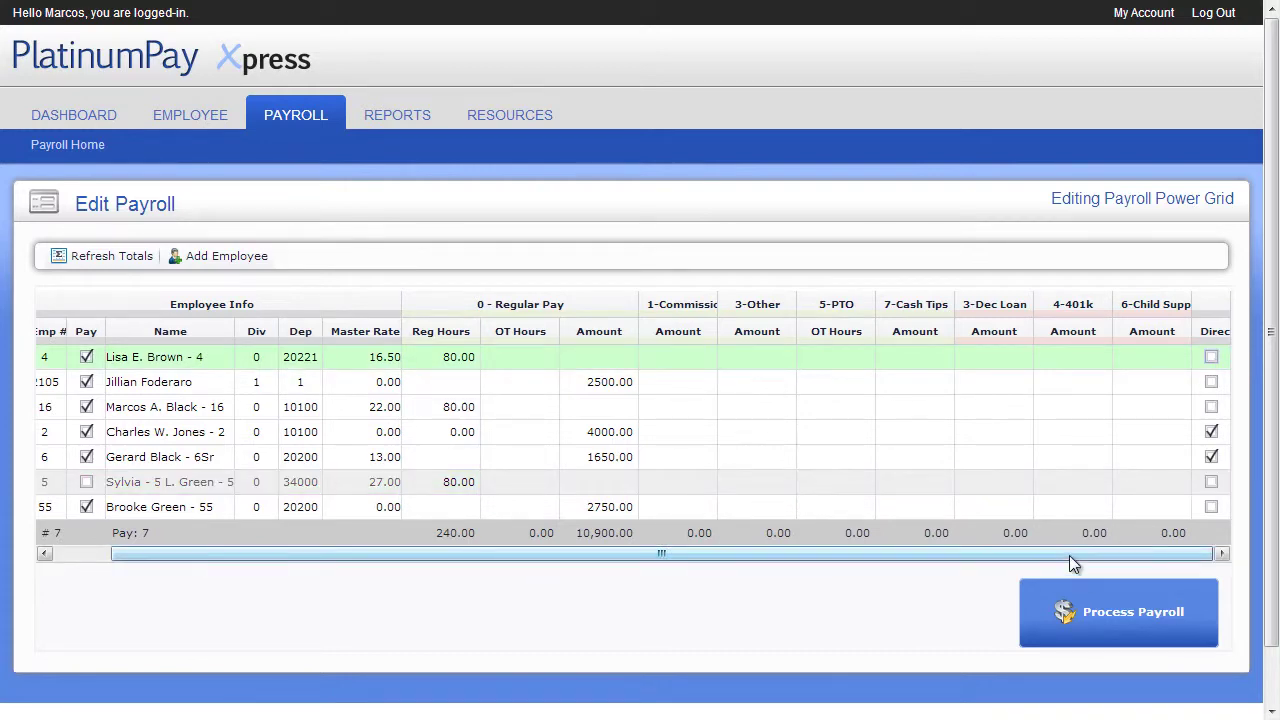
drag(1069, 557, 901, 558)
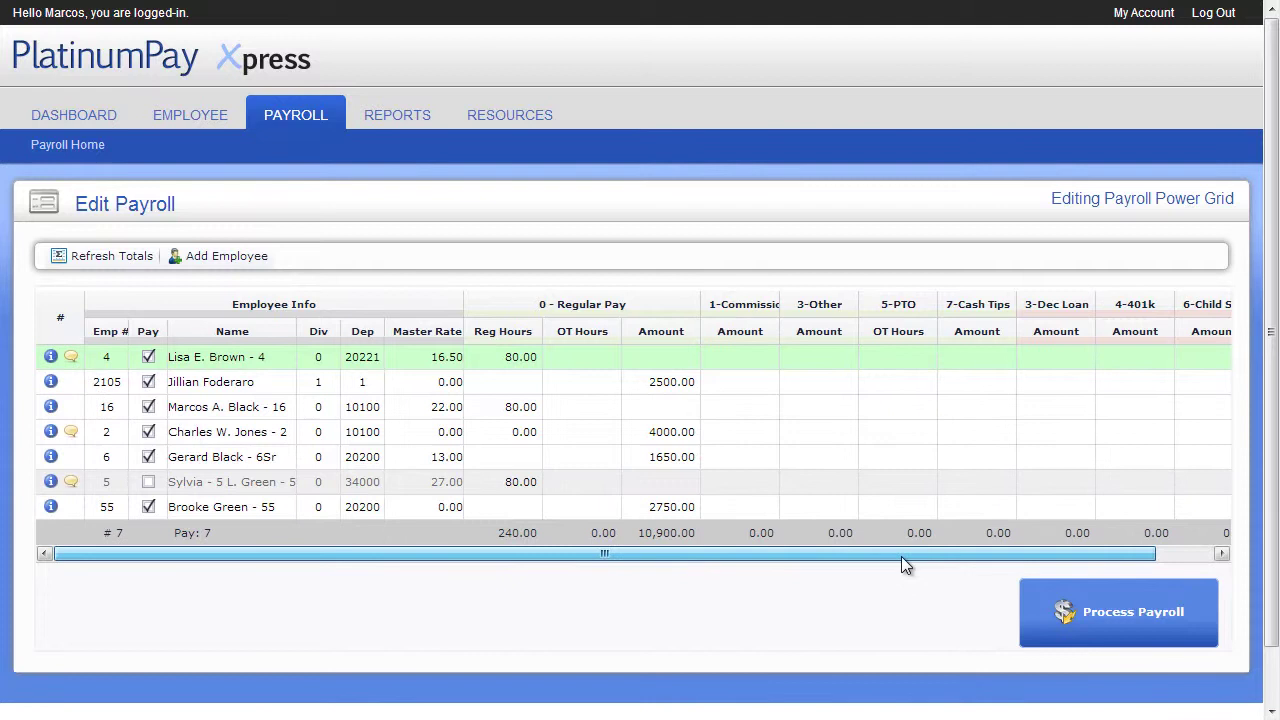
click(761, 385)
text(100)
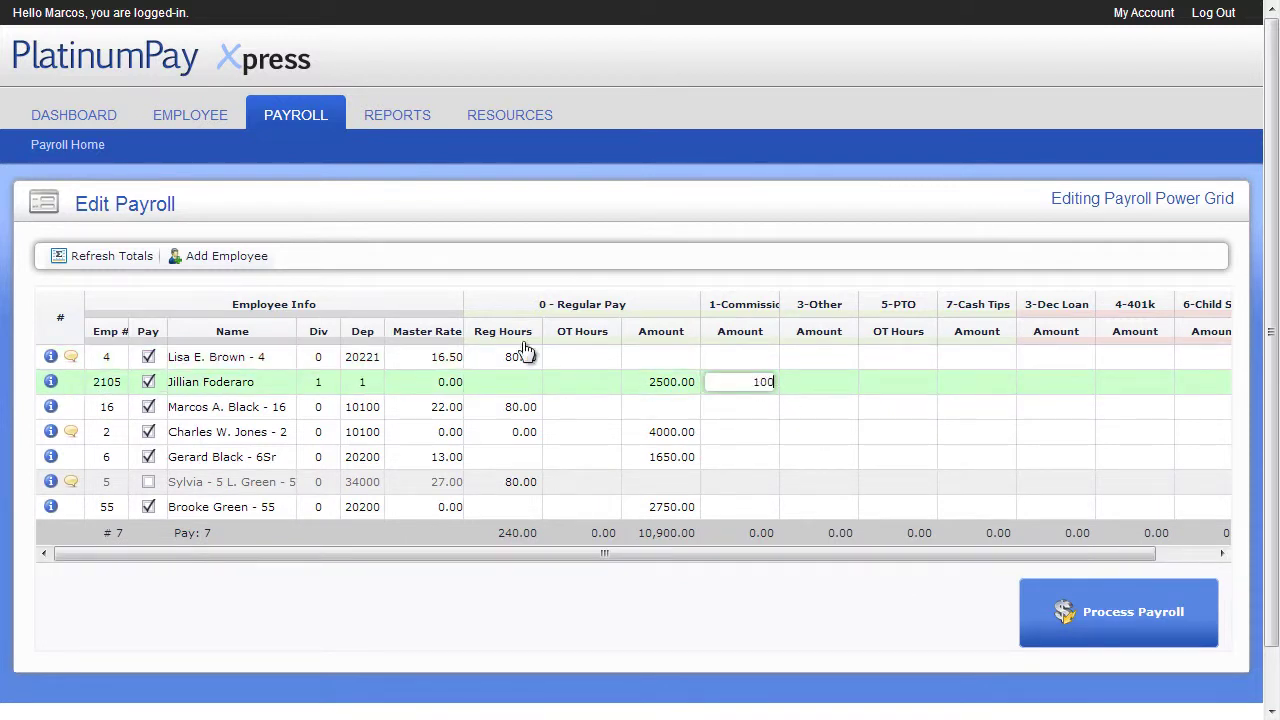
click(137, 259)
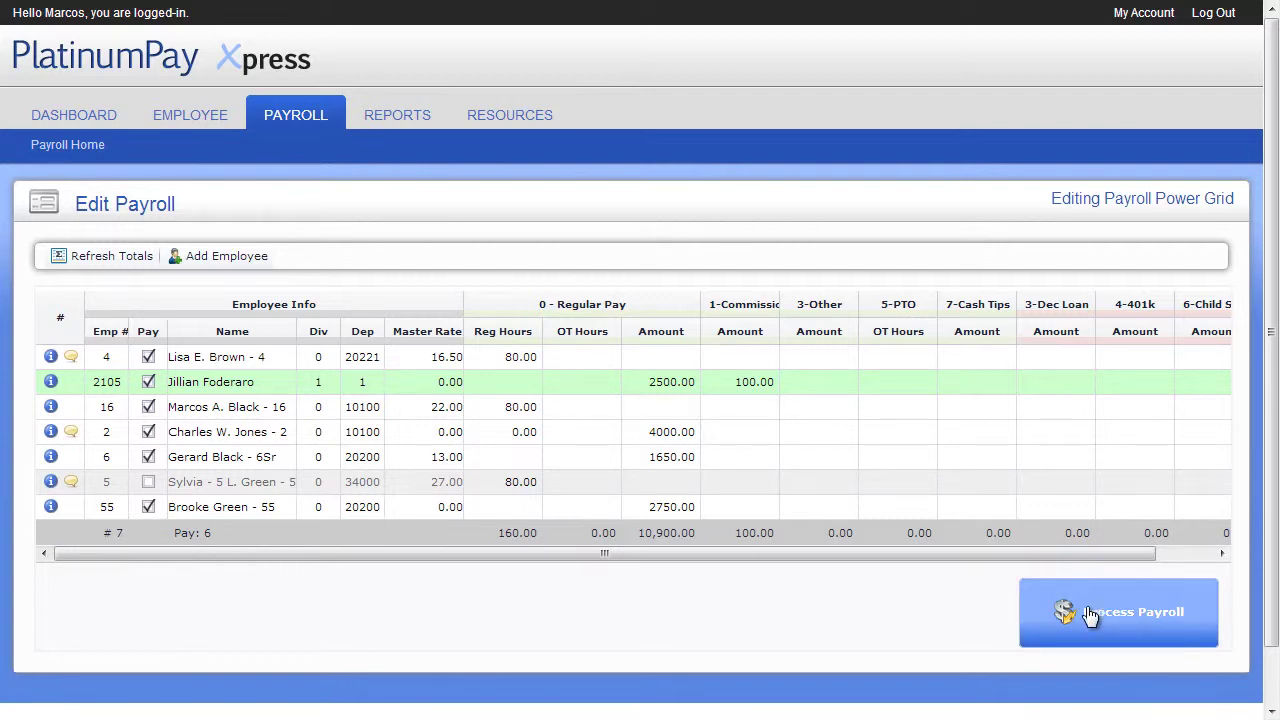
Process the power-grid payroll and view its $14,130.00 gross totals
click(1090, 615)
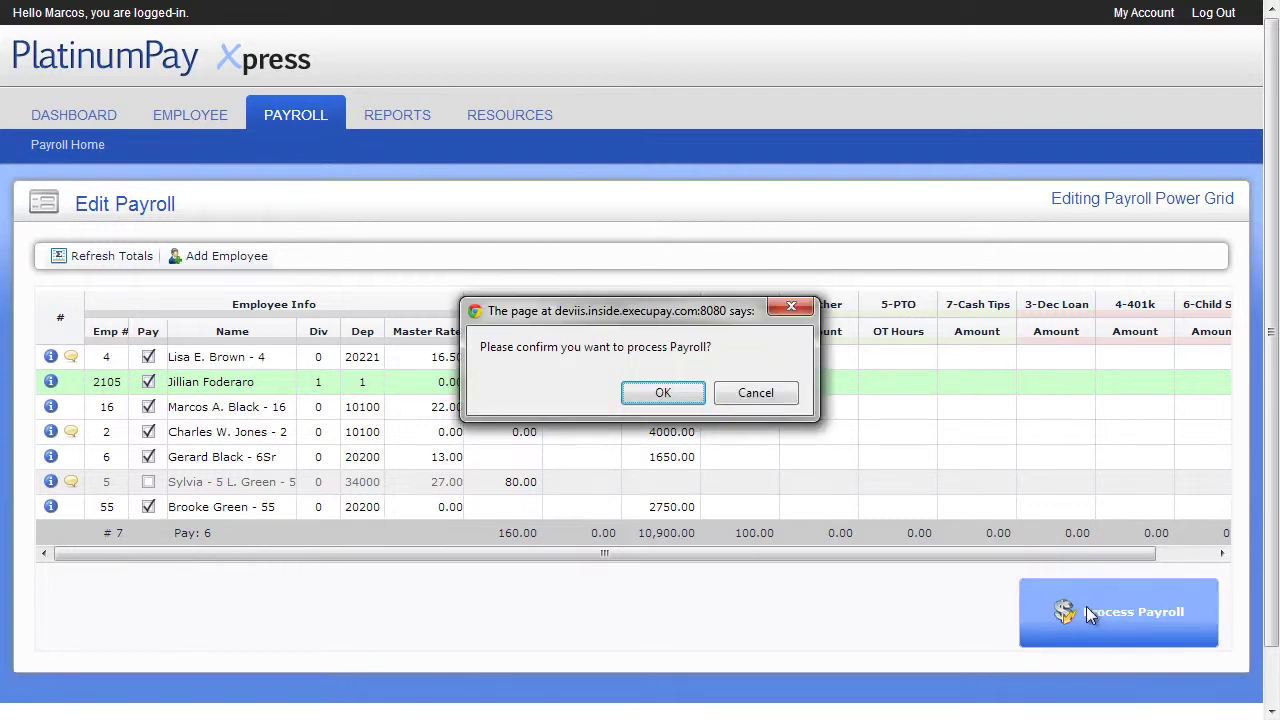
click(664, 389)
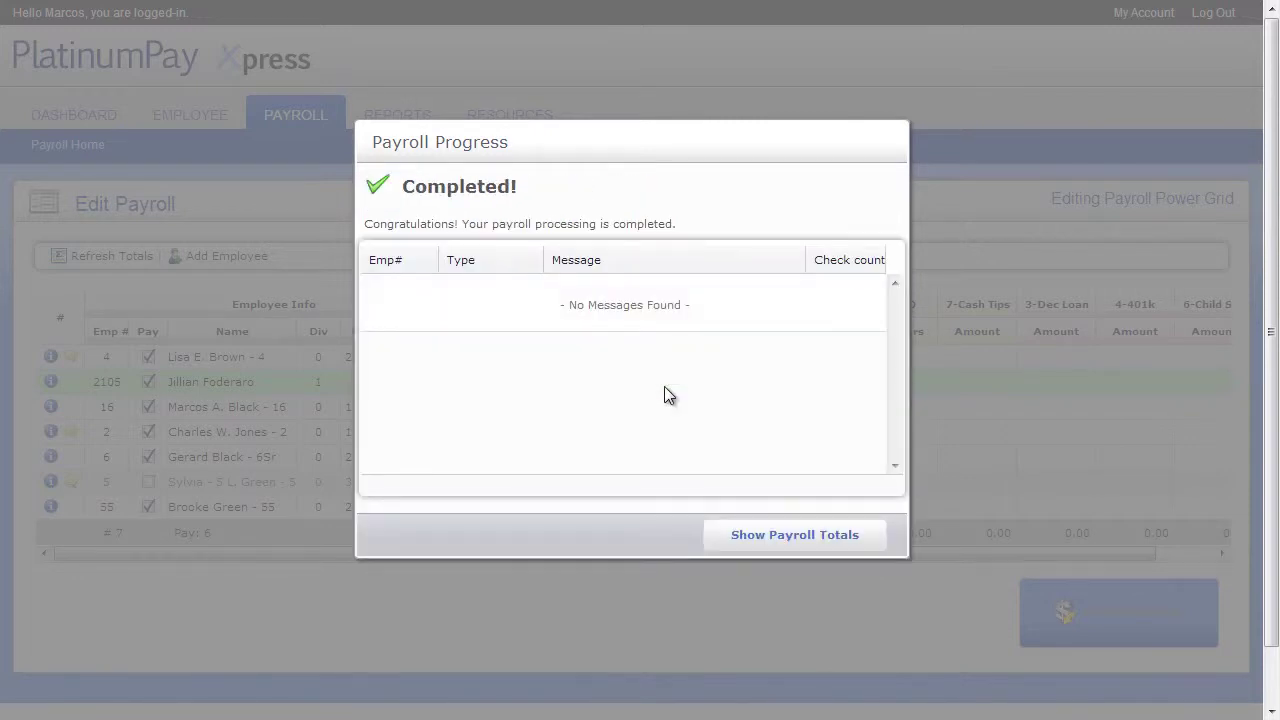
click(745, 534)
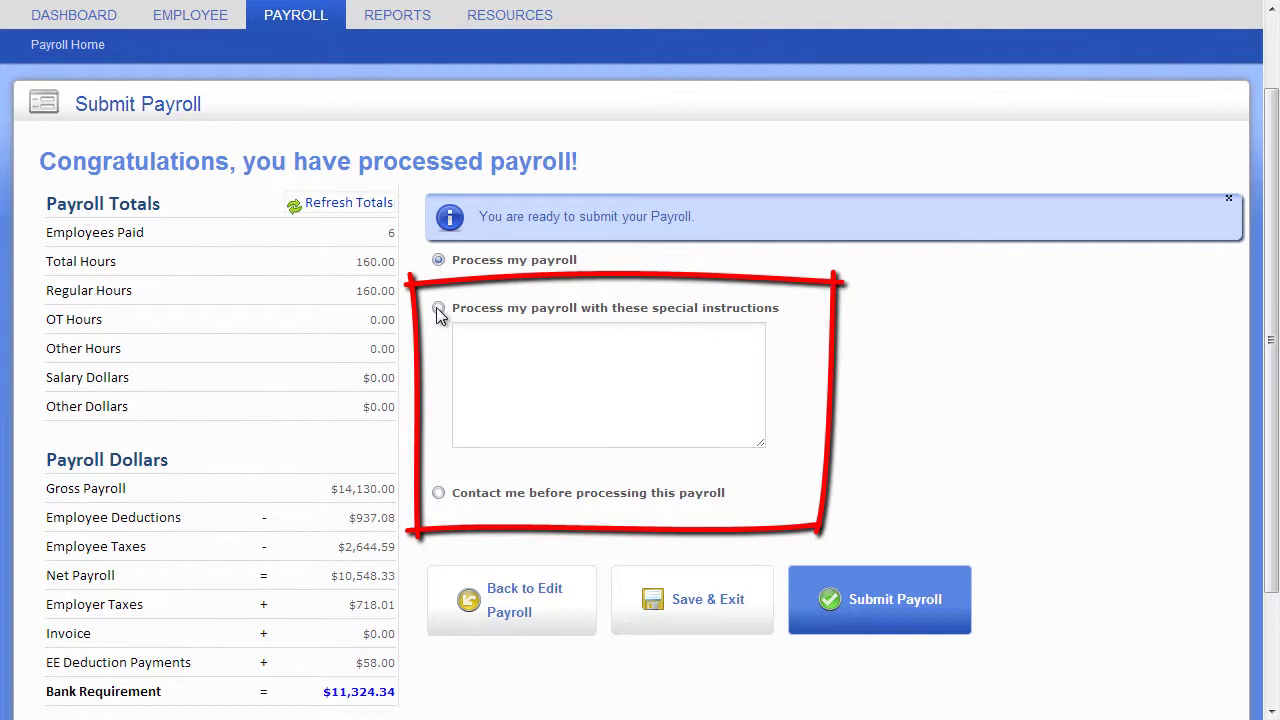
Keep standard 'Process my payroll' processing and submit the payroll
click(438, 309)
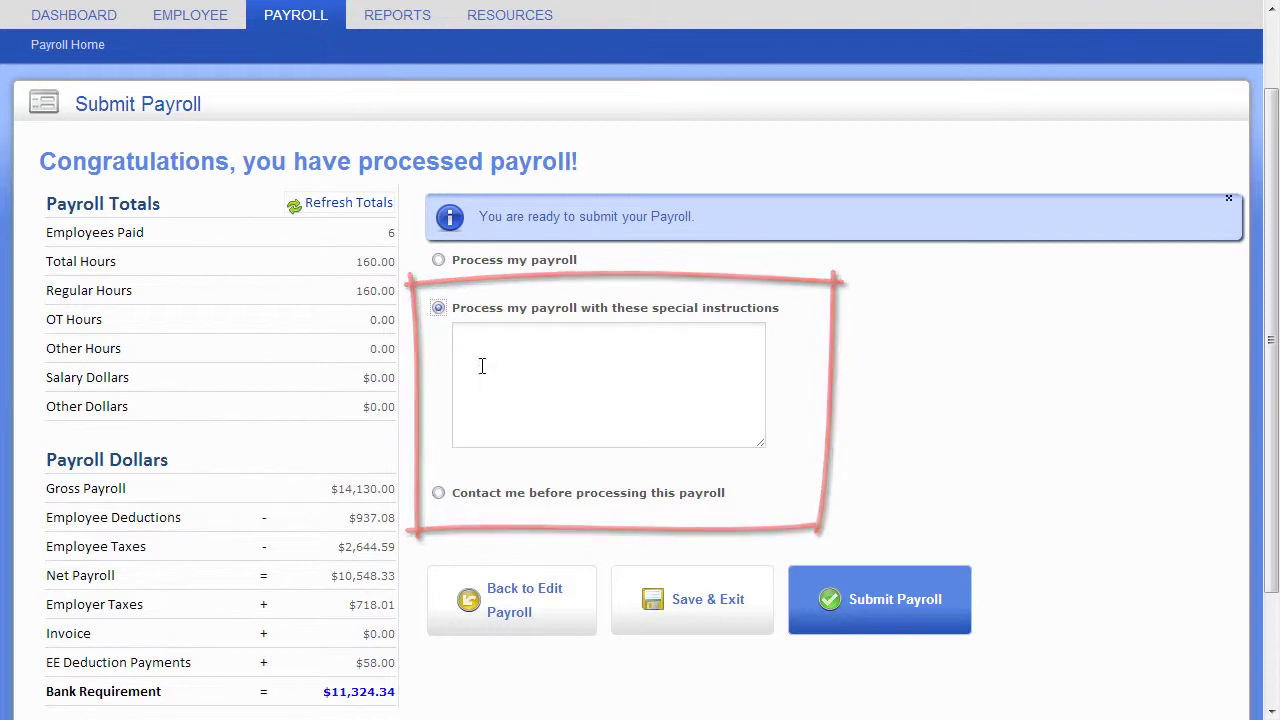
click(439, 261)
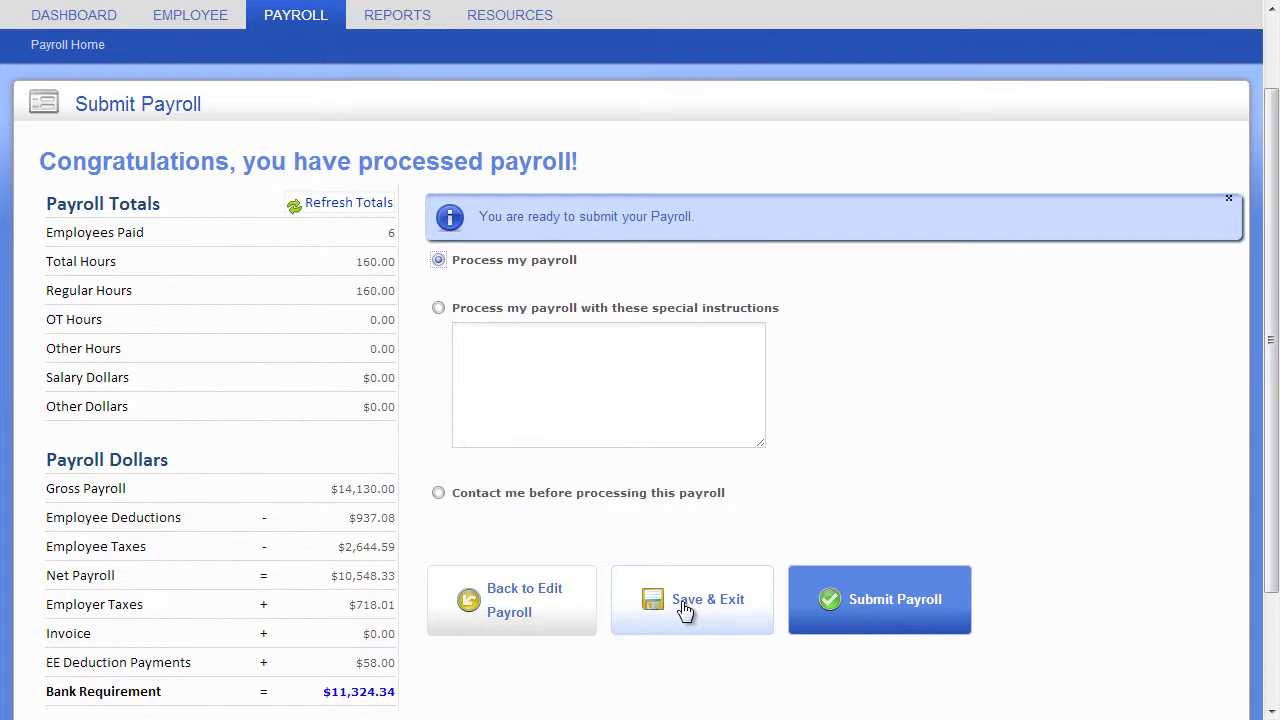
click(893, 605)
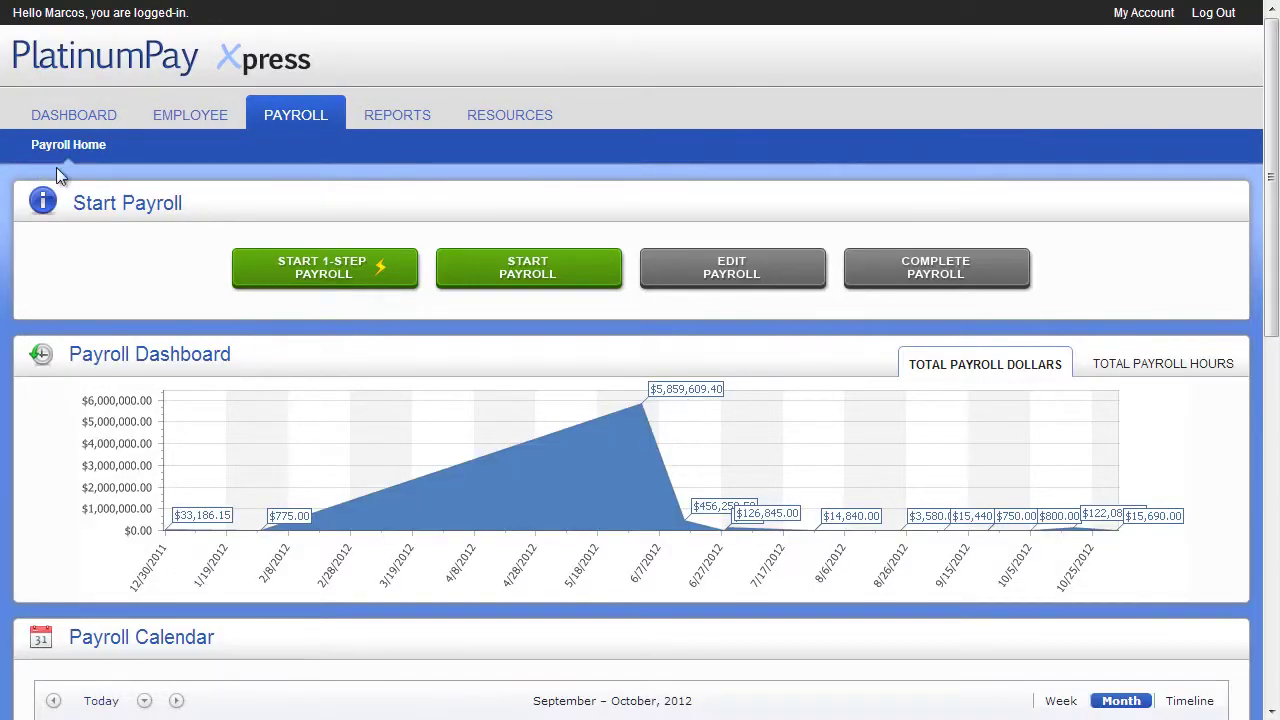
Check the Reports Library's Payroll # filter, then view the dashboard's Recent Reports, led by User Payroll Report(s) (276)
click(403, 121)
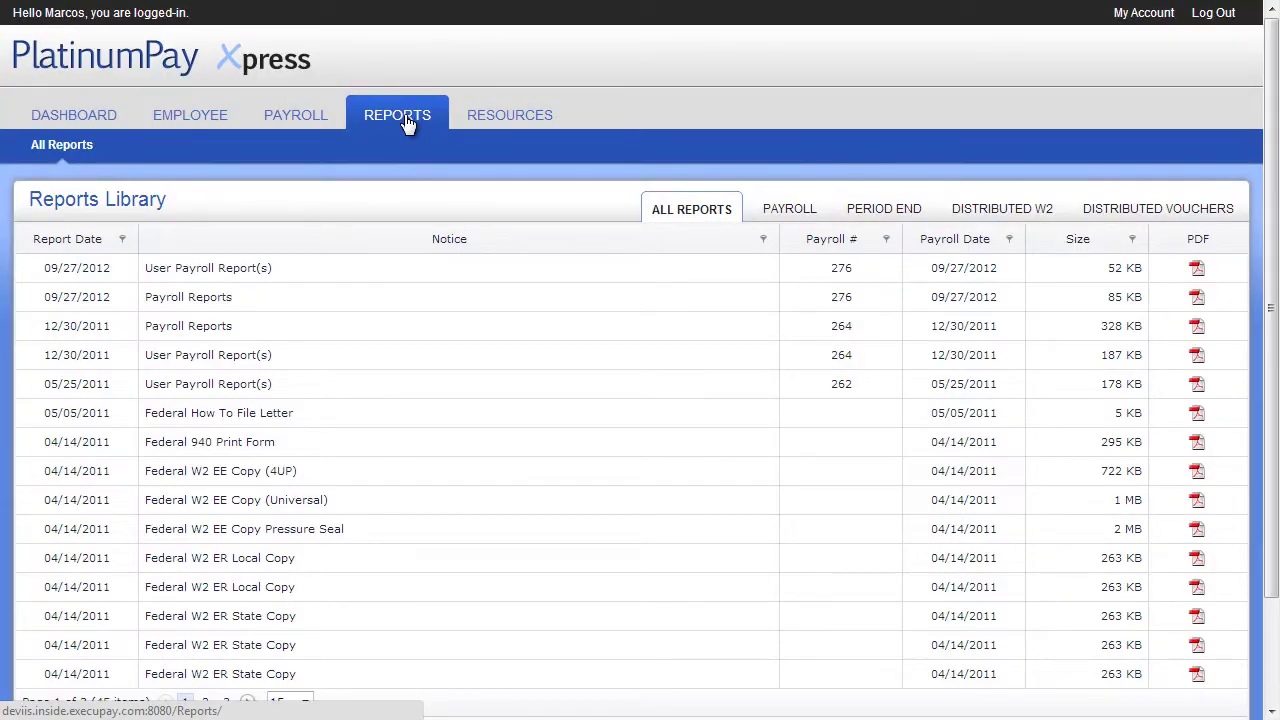
click(886, 239)
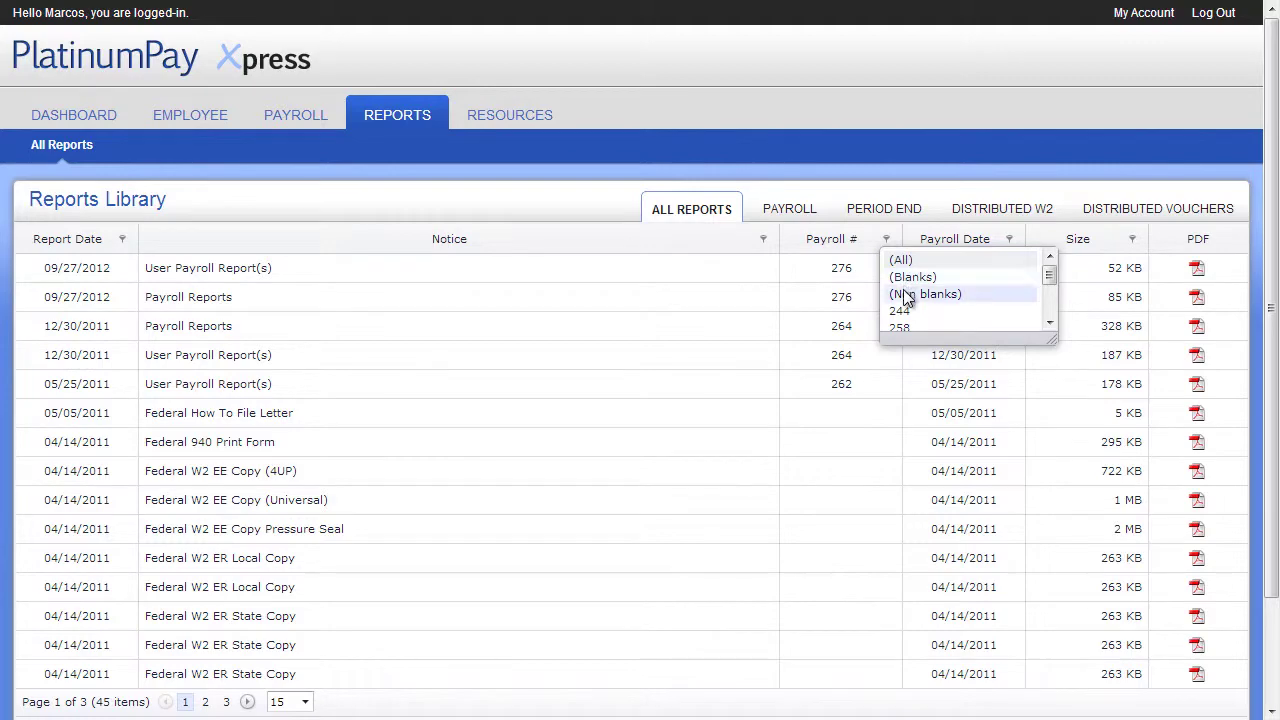
click(100, 117)
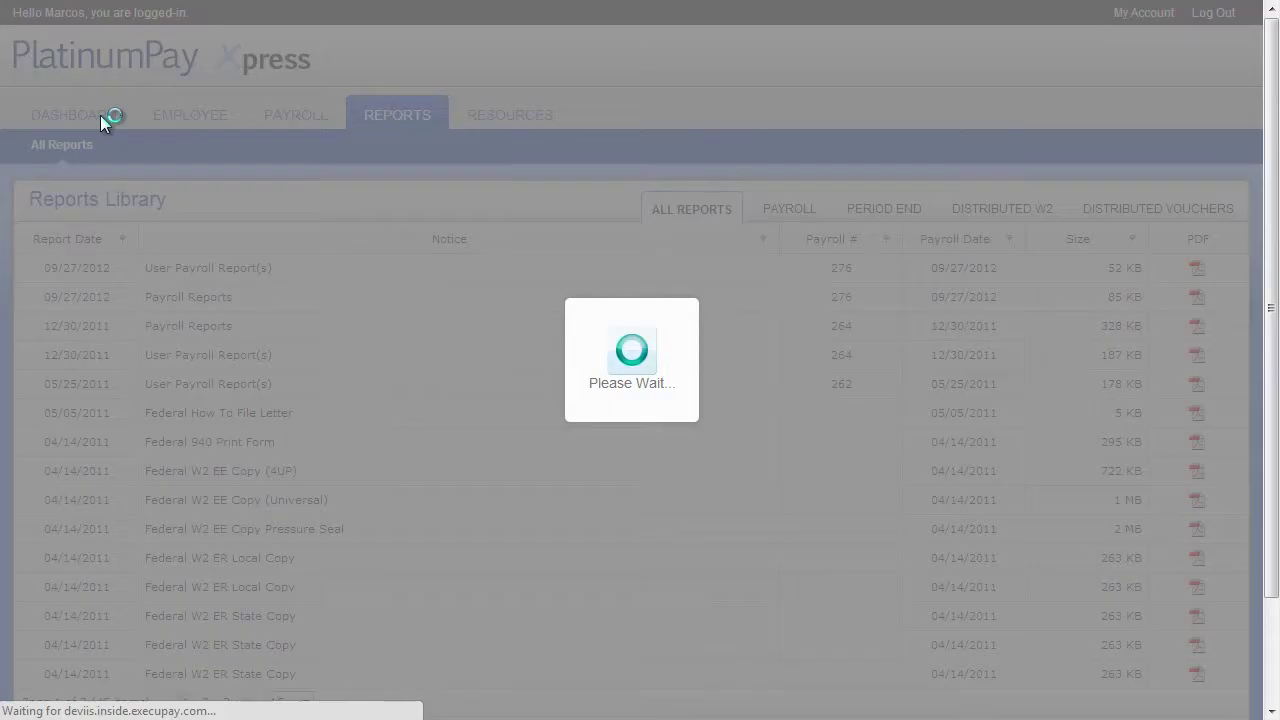
scroll(295, 409, down, 2)
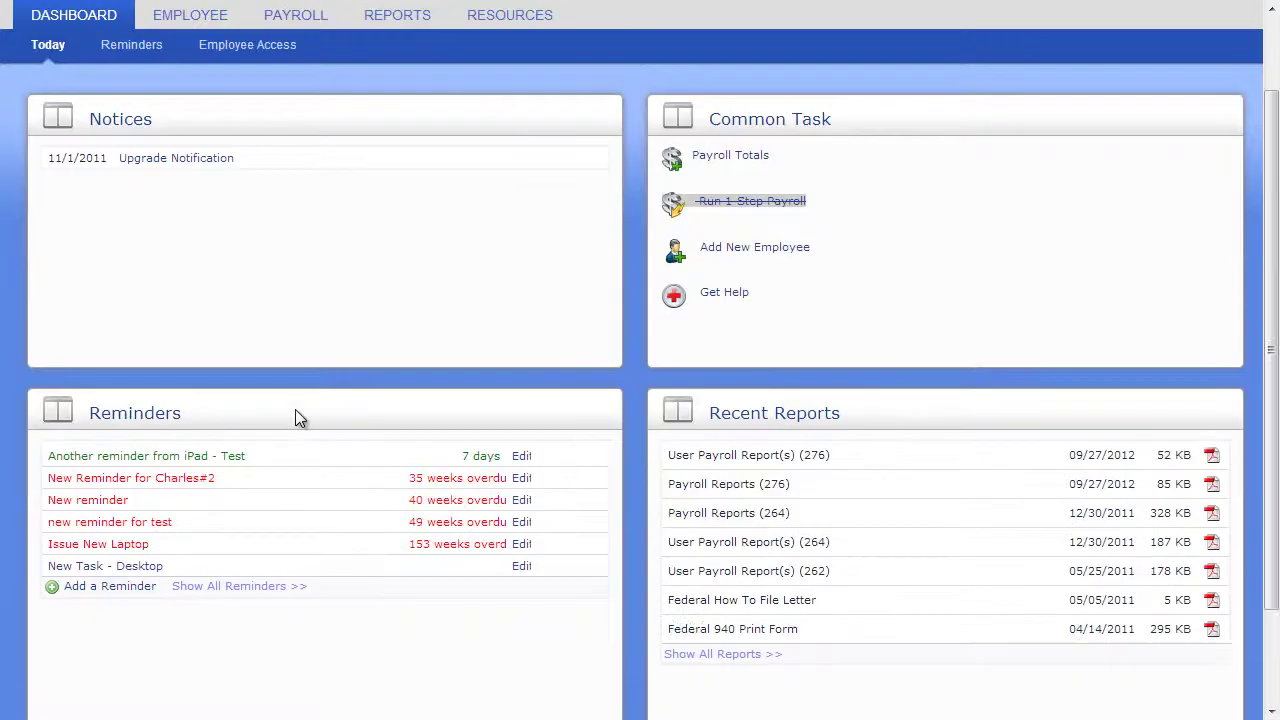
scroll(295, 409, down, 3)
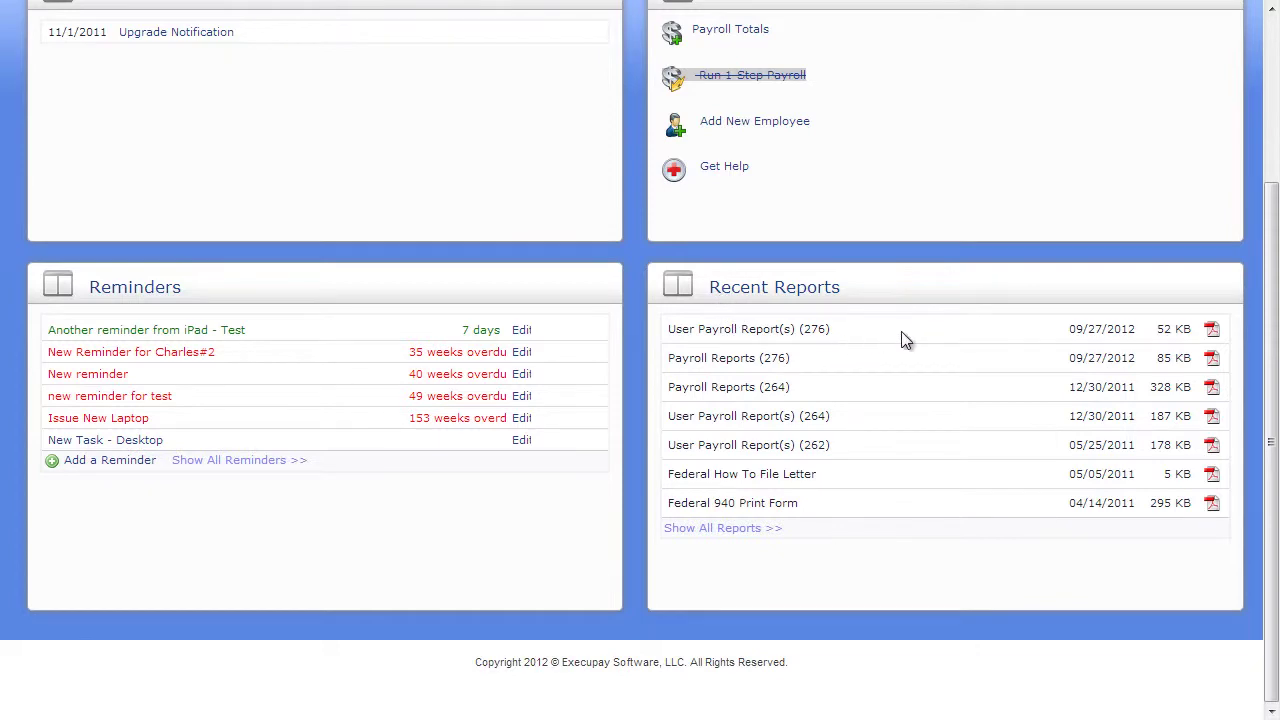